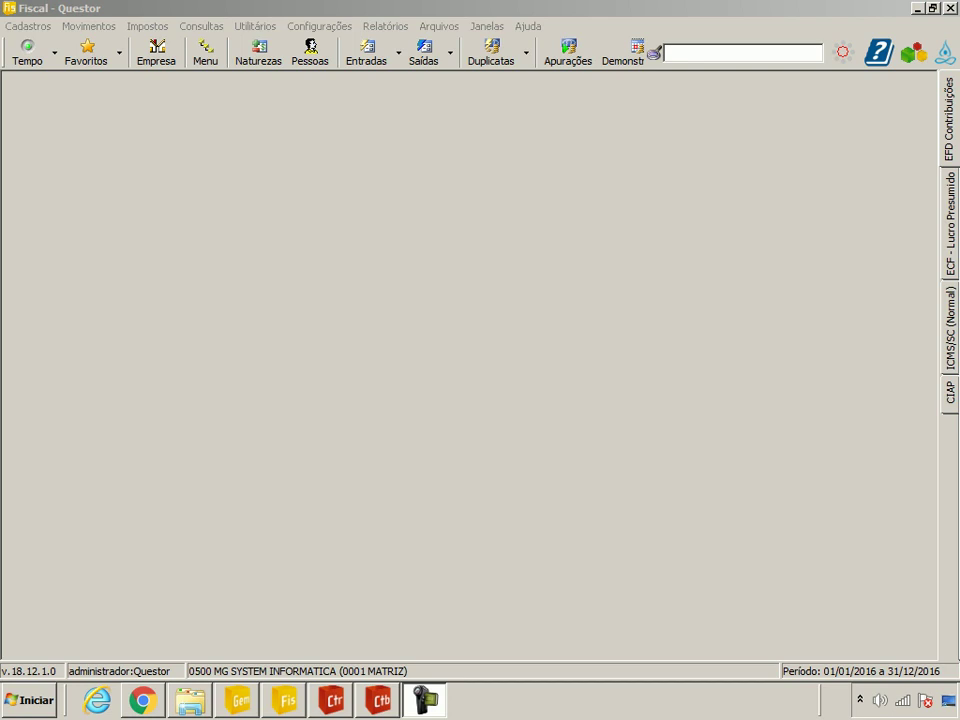
# Step: Review the branch's fiscal configuration, including its import tables and accounting options, and close it
pyautogui.click(320, 26)
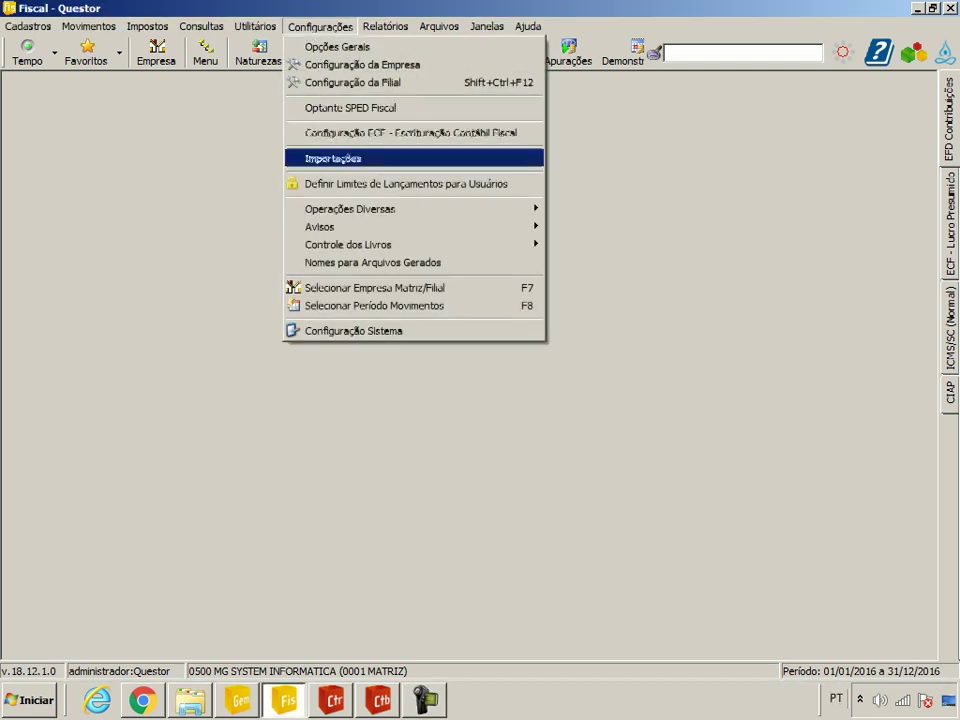
pyautogui.press('Return')
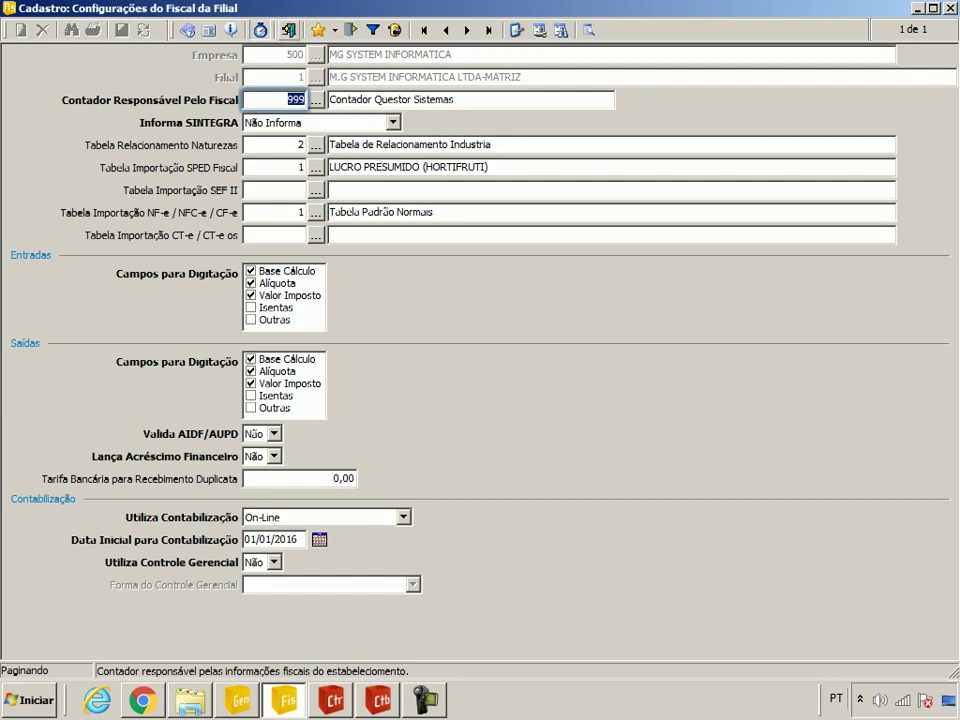
pyautogui.click(289, 30)
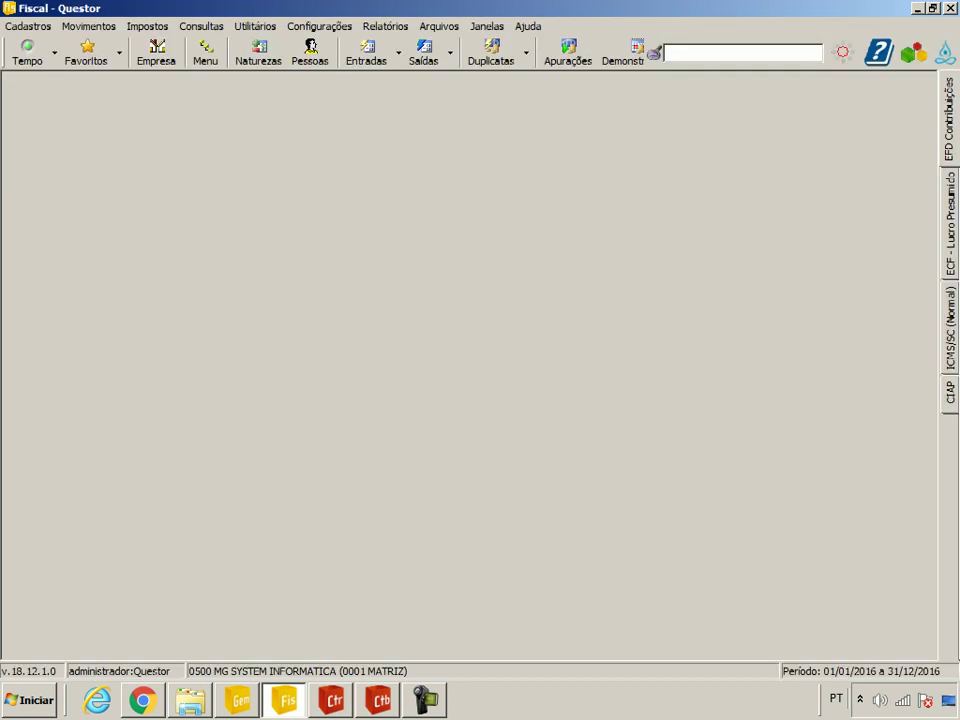
# Step: Review the other settings of natureza 1000 in the Naturezas register, including item detailing, and close the register
pyautogui.click(258, 50)
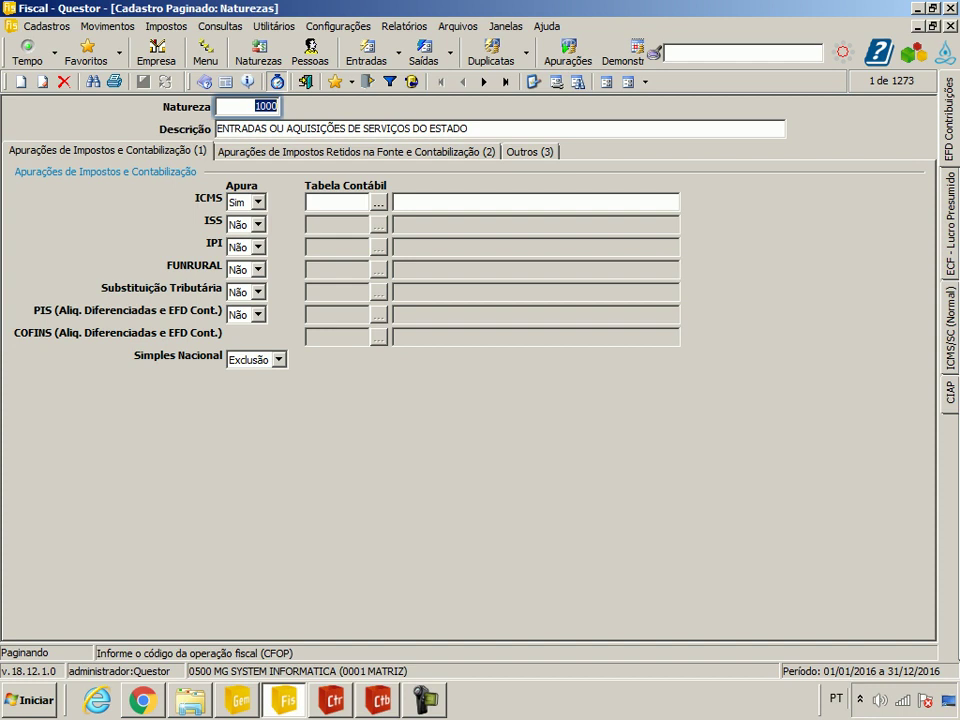
pyautogui.click(529, 152)
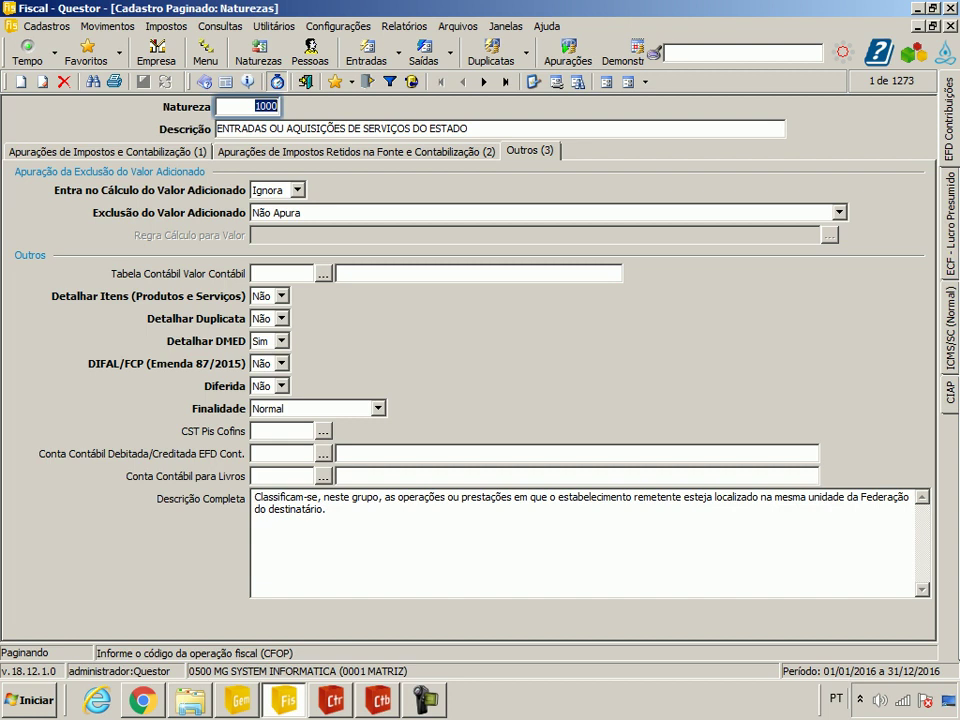
pyautogui.click(306, 82)
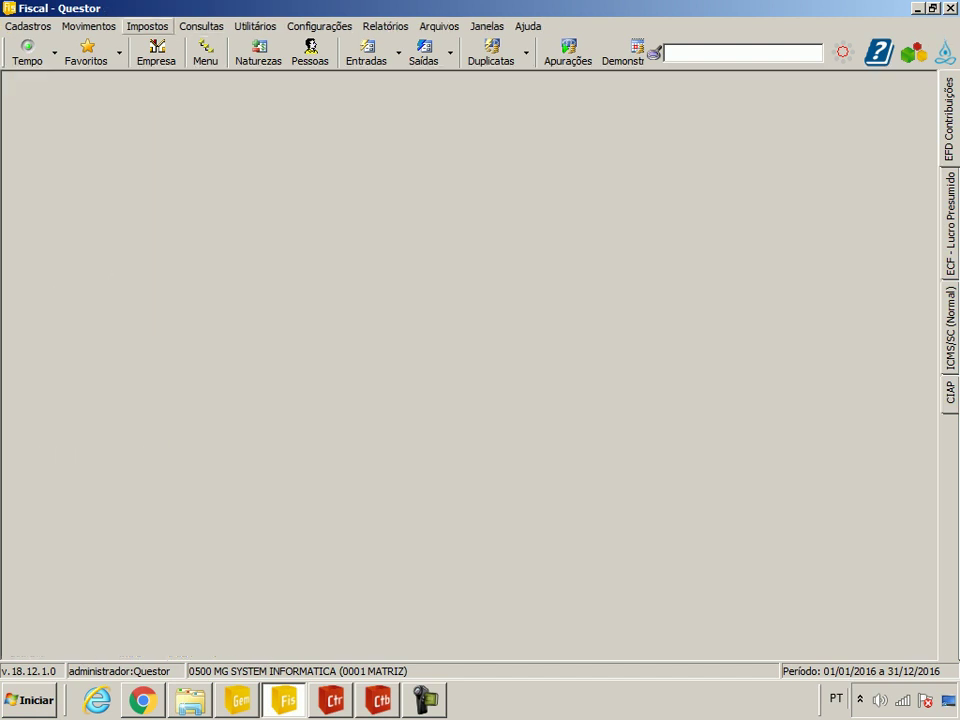
# Step: Review the company's Optante pelo EFD Contribuições registration under federal taxes and close it
pyautogui.click(148, 27)
pyautogui.moveTo(165, 47)
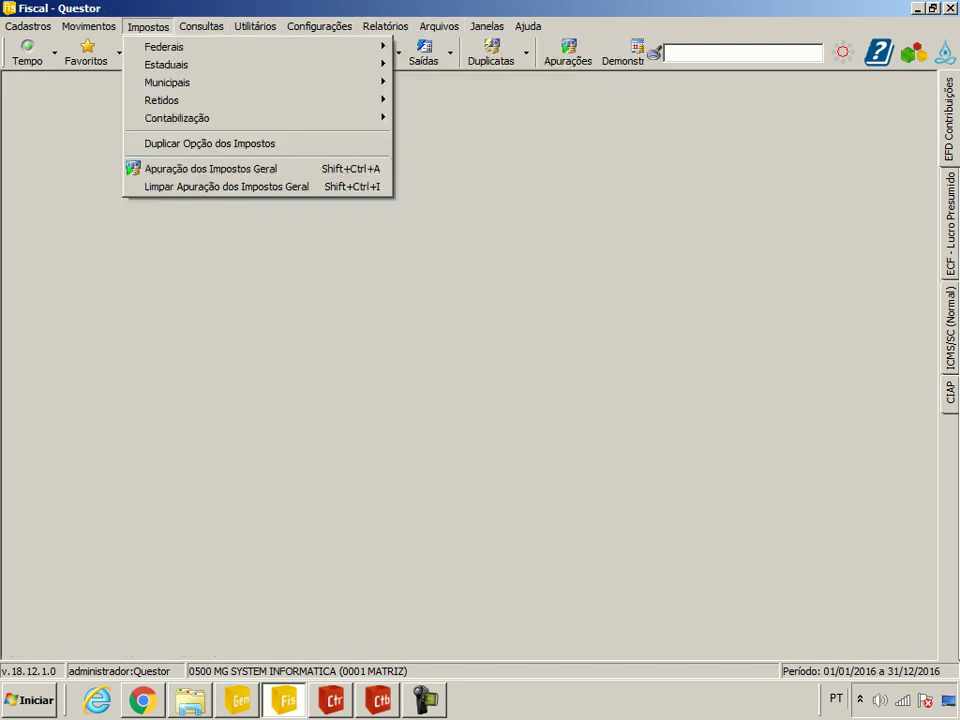
pyautogui.moveTo(480, 100)
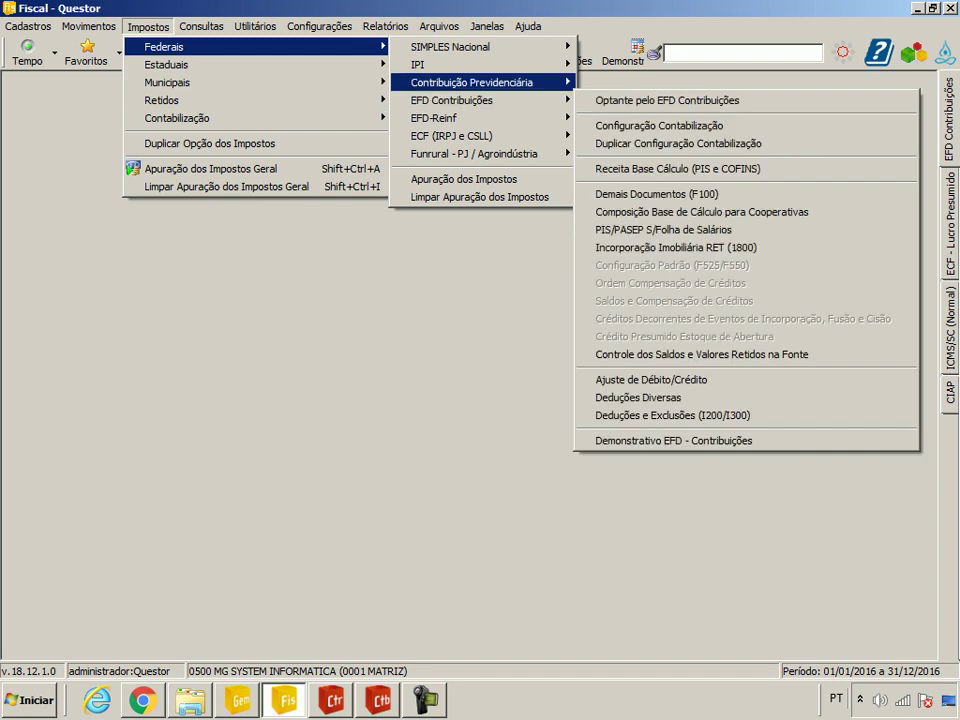
pyautogui.click(660, 100)
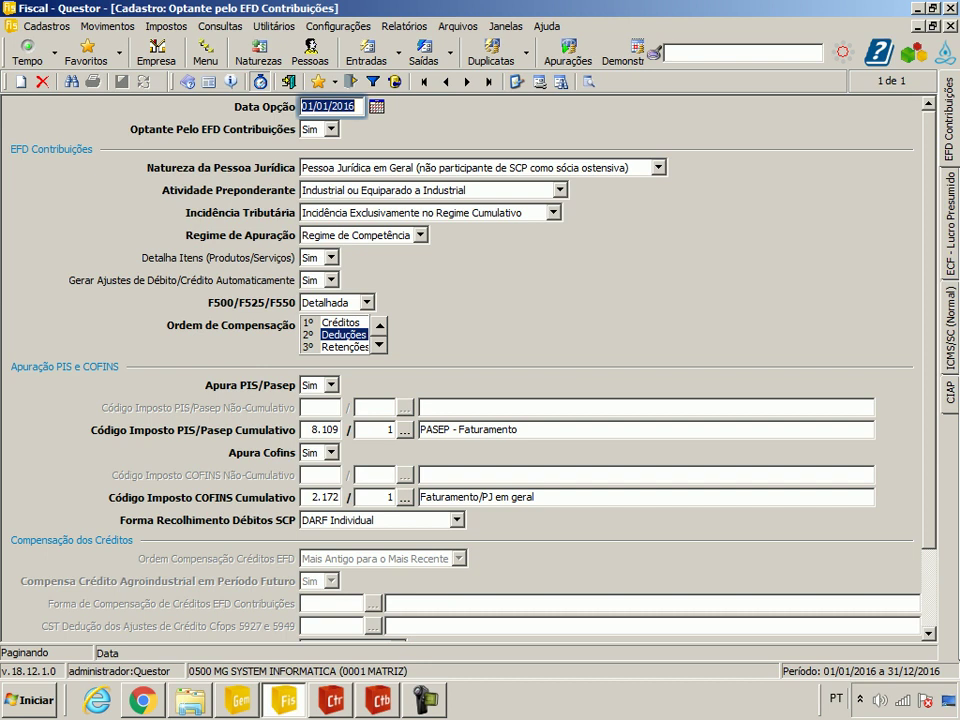
pyautogui.press('Escape')
# Step: Review the company's Optante pela ECF (IRPJ e CSLL) registration under federal taxes and close it
pyautogui.click(148, 26)
pyautogui.moveTo(164, 46)
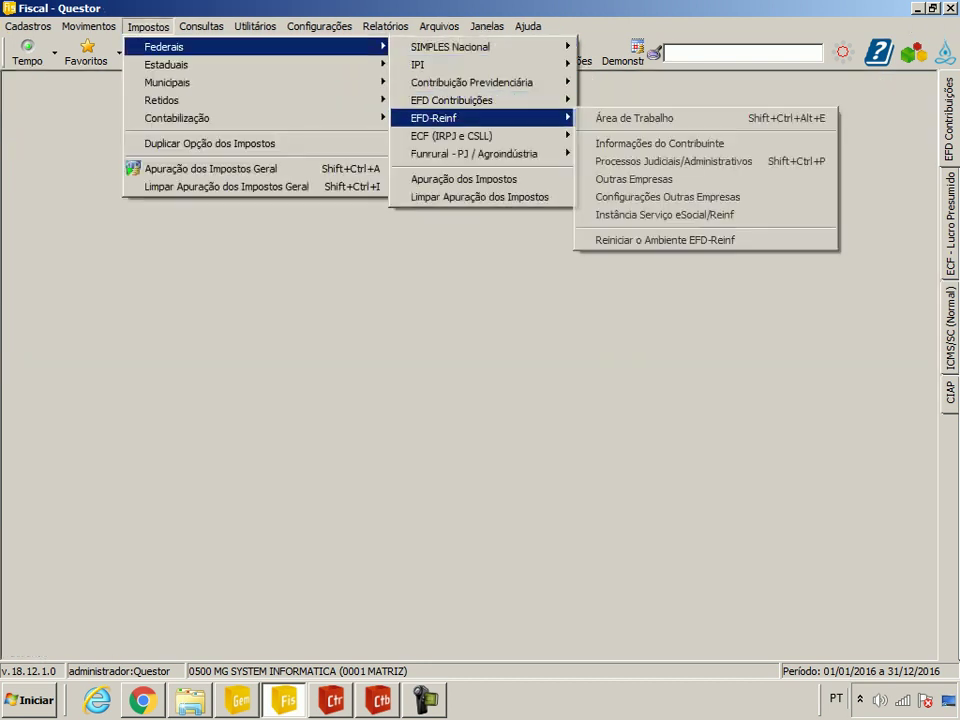
pyautogui.moveTo(470, 135)
pyautogui.click(640, 135)
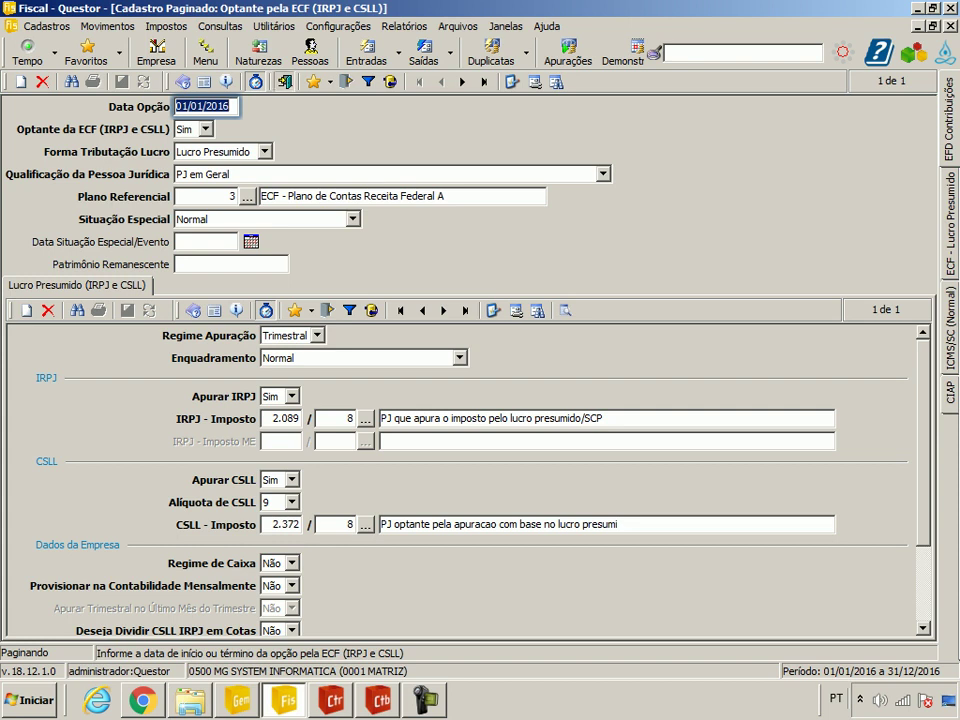
pyautogui.press('Escape')
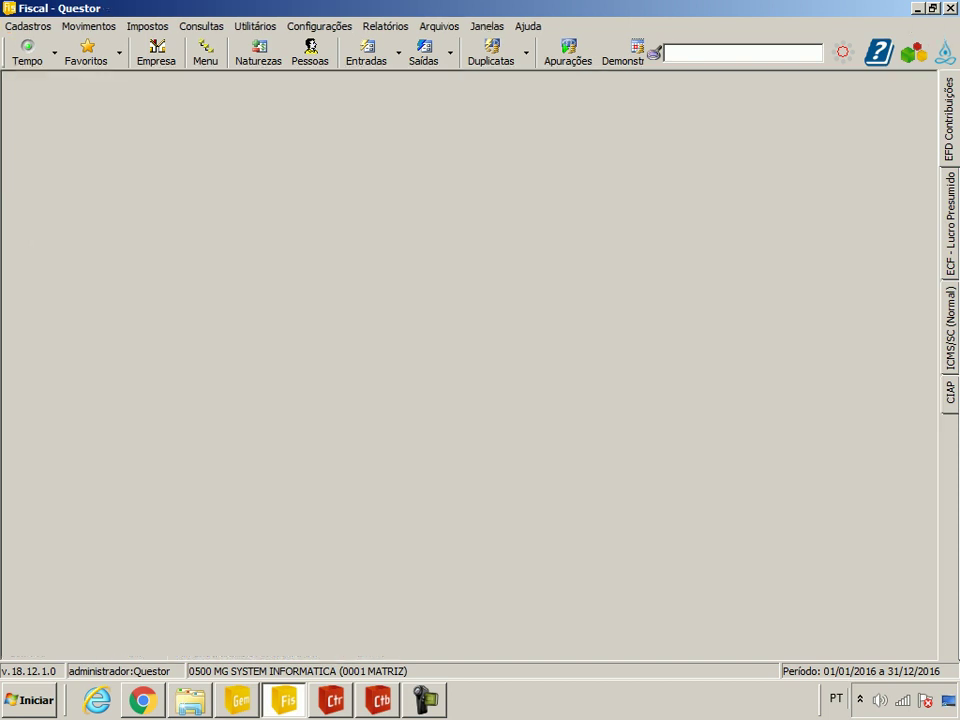
# Step: Set up the EFD - Contribuições file import for 01/02/2016 to 29/02/2016, with PIS/COFINS imported from Arquivo SPED
pyautogui.click(439, 27)
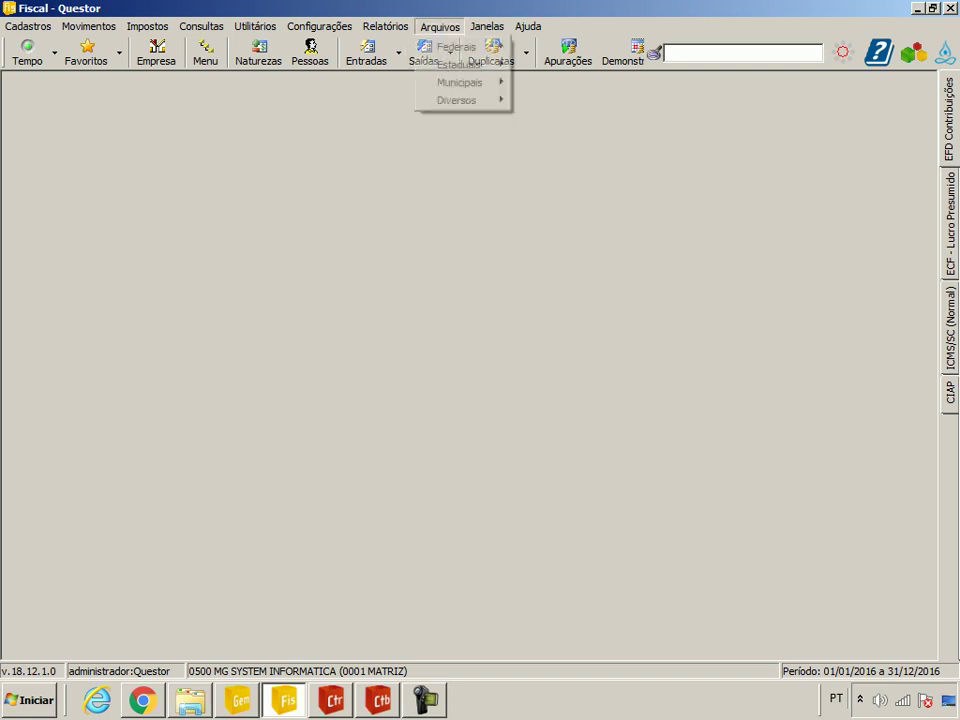
pyautogui.moveTo(457, 47)
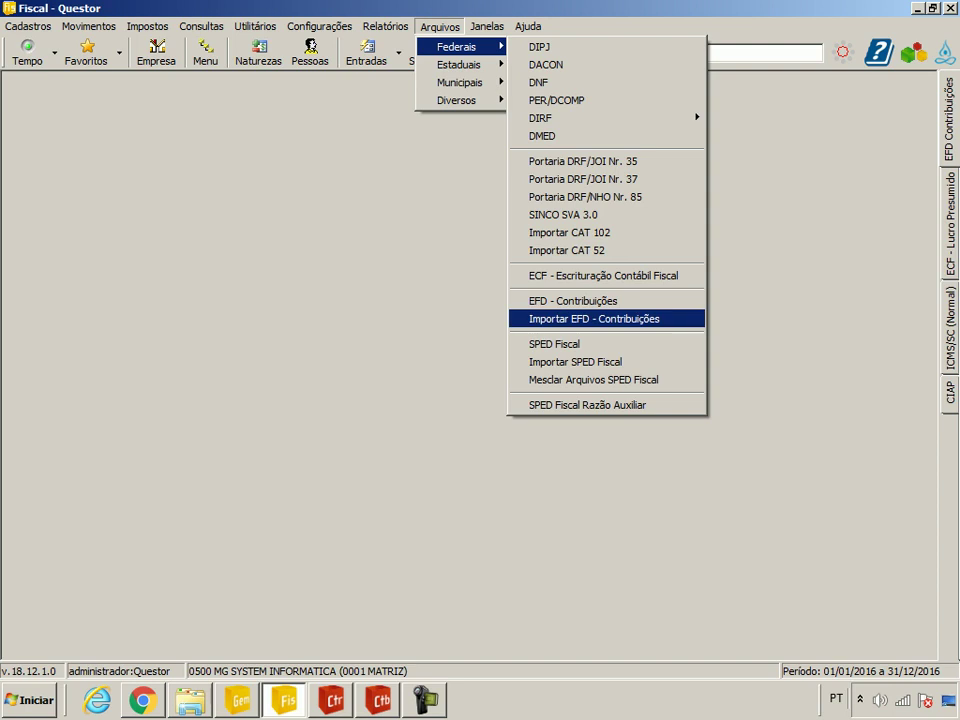
pyautogui.click(596, 318)
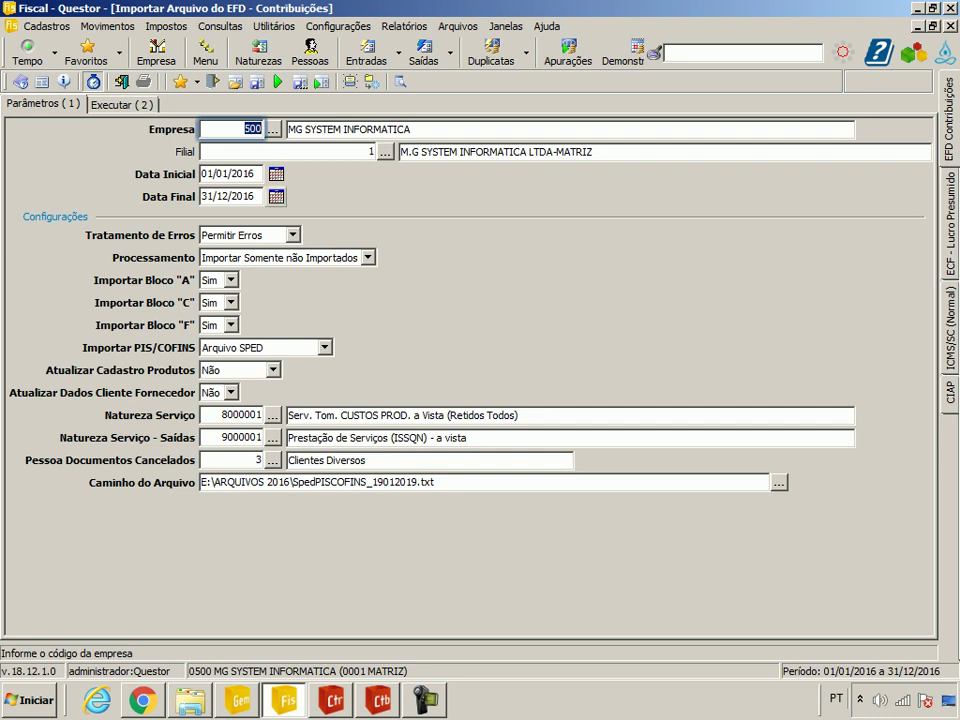
pyautogui.moveTo(257, 174); pyautogui.dragTo(201, 174)
pyautogui.write('01/02/2016')
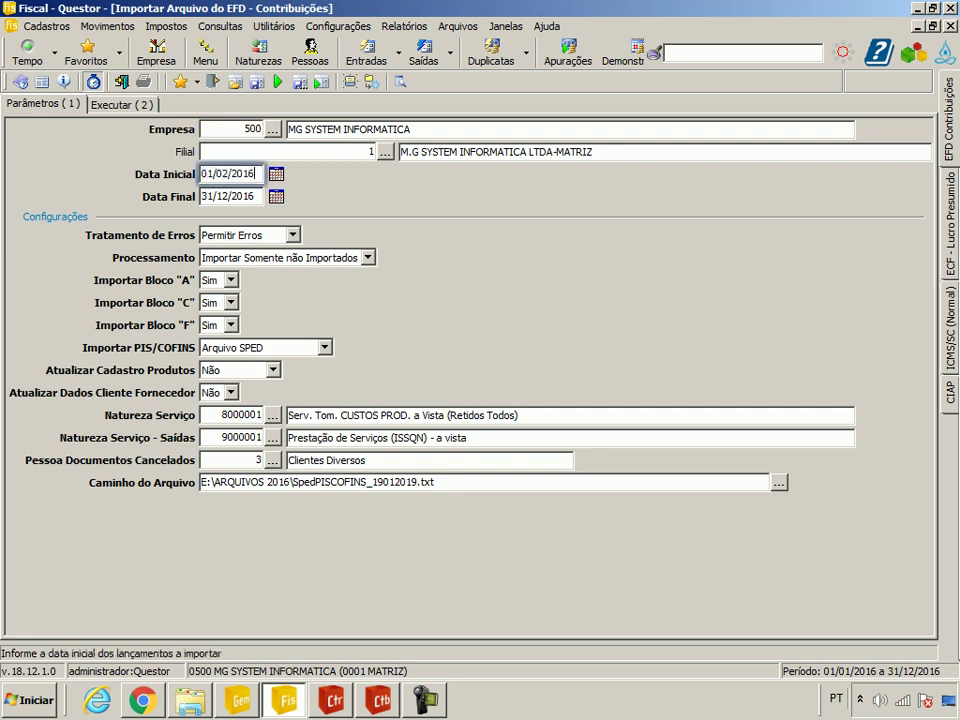
pyautogui.press('Tab')
pyautogui.write('3')
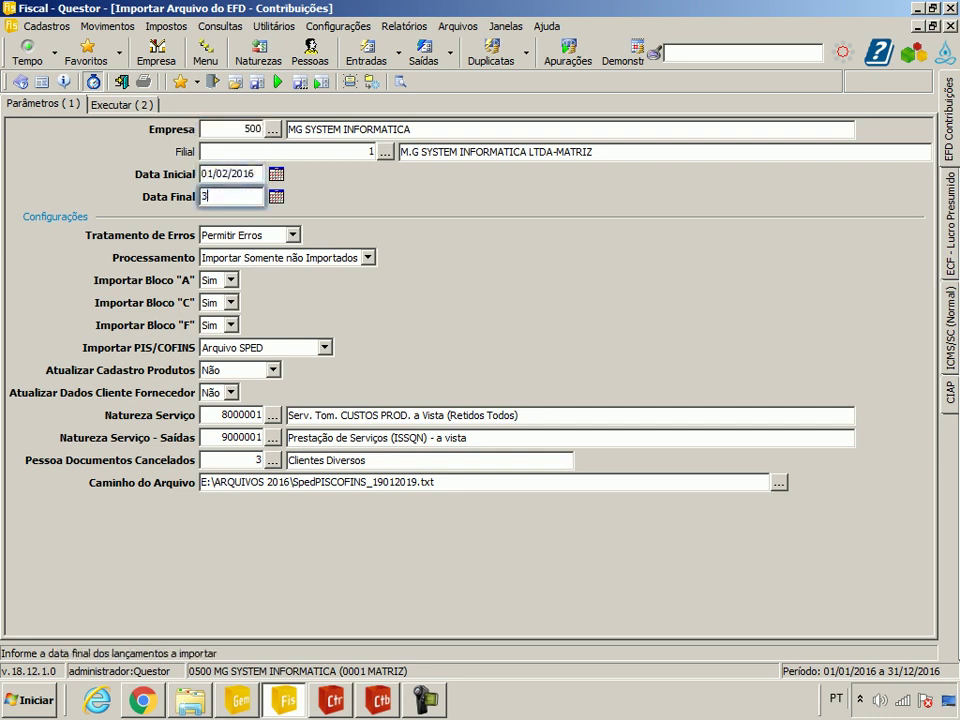
pyautogui.write('1/02/2016')
pyautogui.press('Tab')
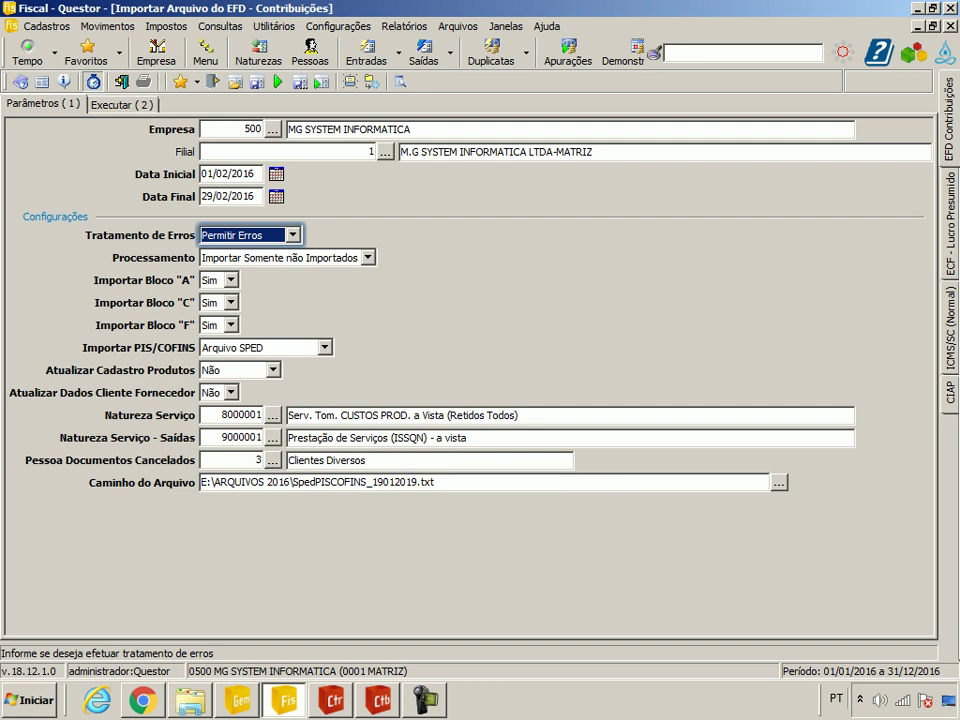
pyautogui.click(325, 347)
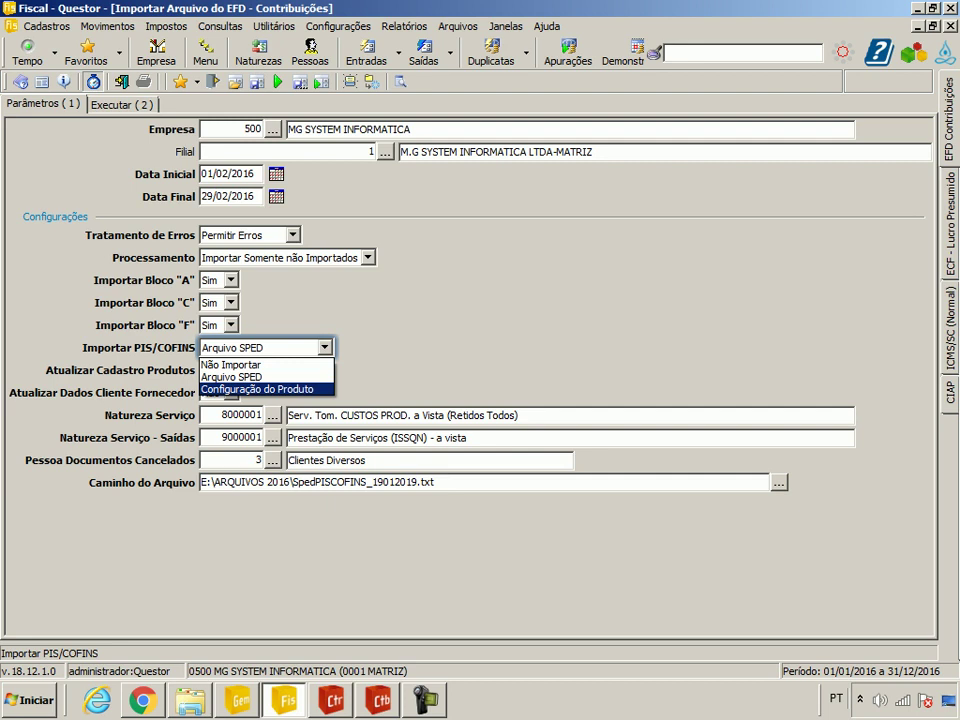
pyautogui.press('Return')
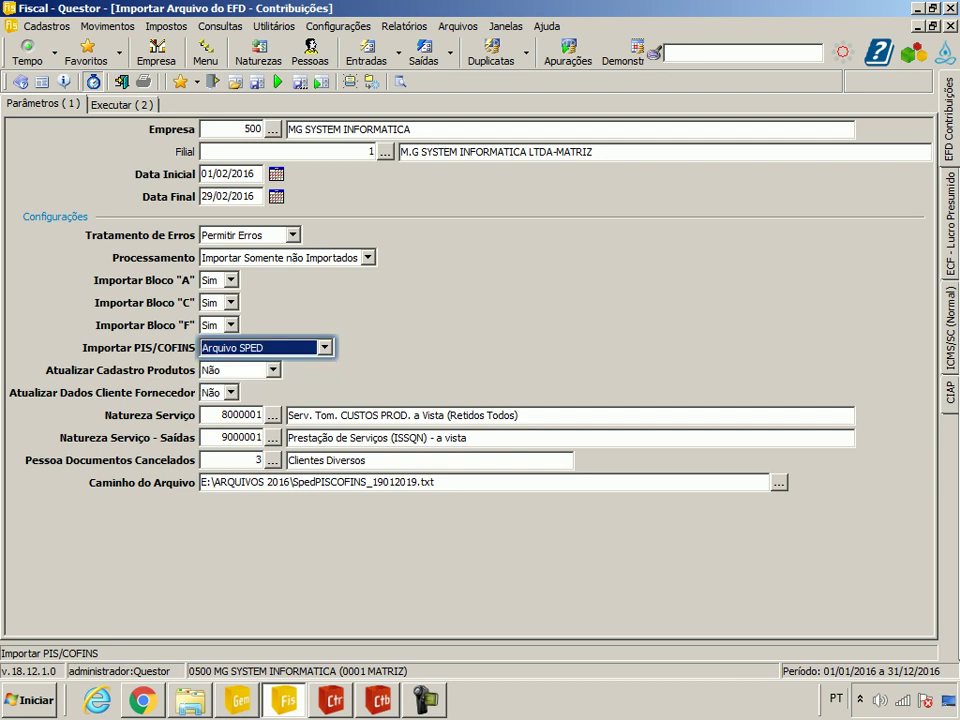
# Step: Bring up the Entradas records and widen the Natureza column to read the first entry's full code
pyautogui.press('F9')
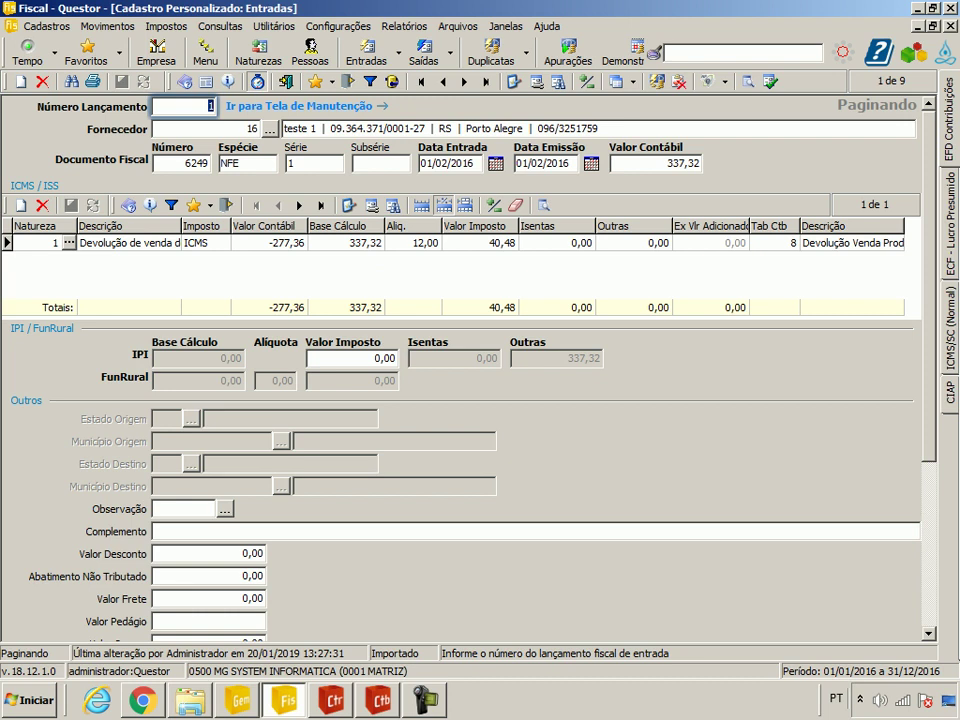
pyautogui.moveTo(77, 226); pyautogui.dragTo(117, 226)
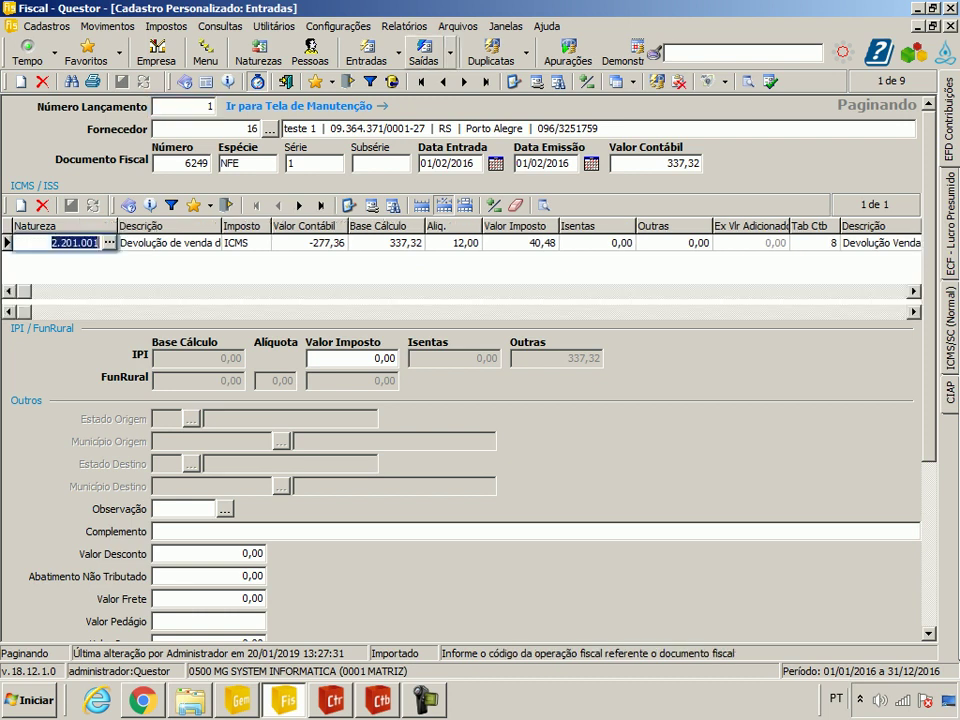
# Step: Open the Saídas records, widen the Natureza column and review the first record down to its SINTEGRA/SPED data
pyautogui.click(423, 50)
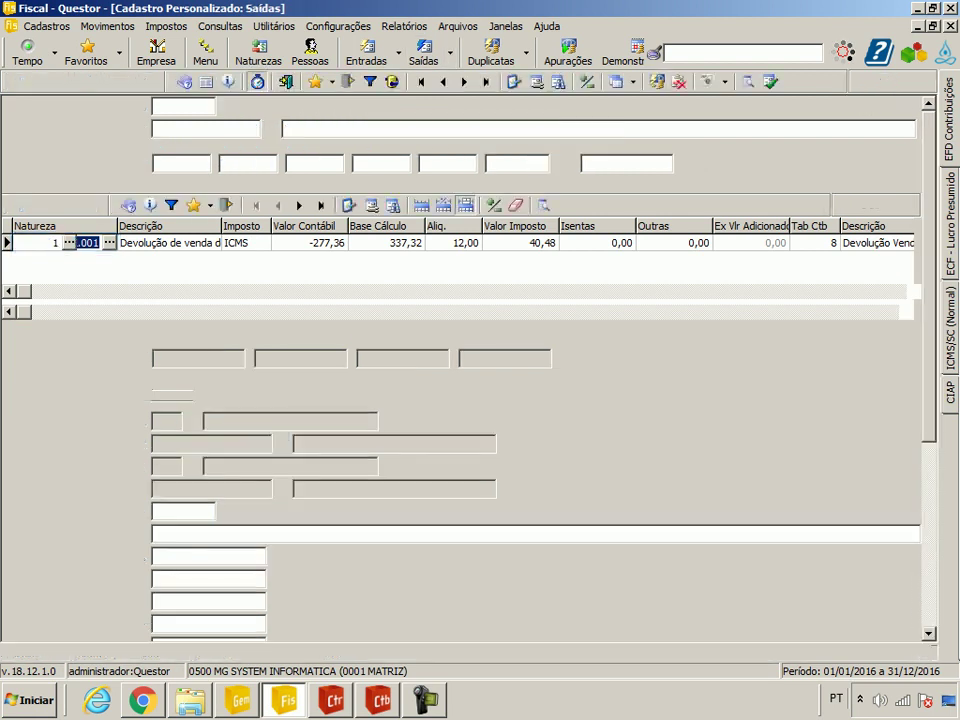
pyautogui.moveTo(77, 226); pyautogui.dragTo(102, 243)
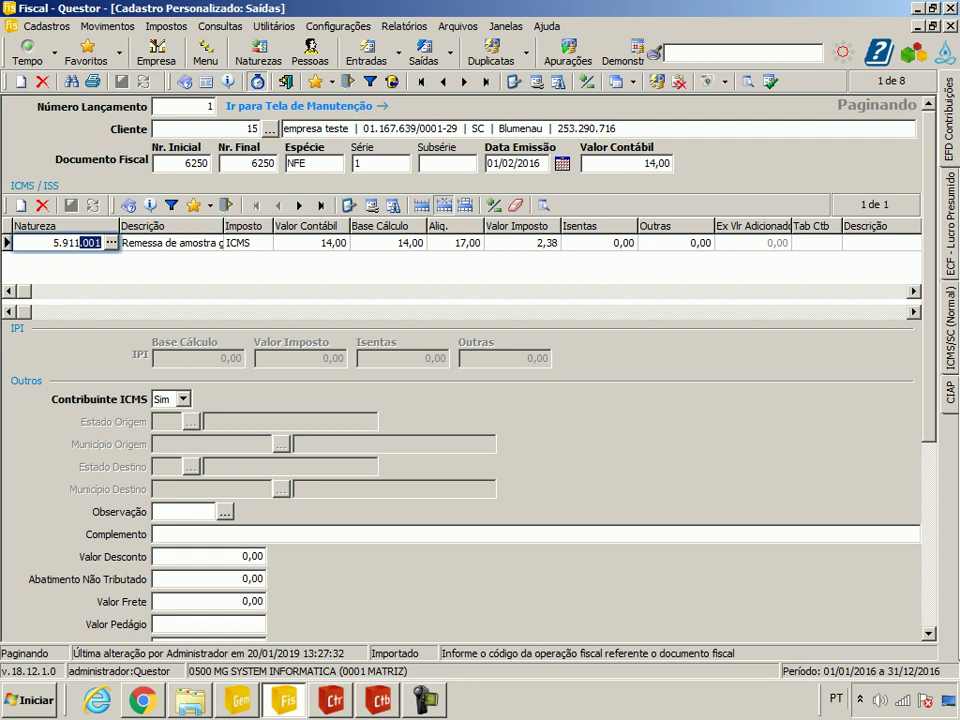
pyautogui.moveTo(929, 275); pyautogui.dragTo(929, 462)
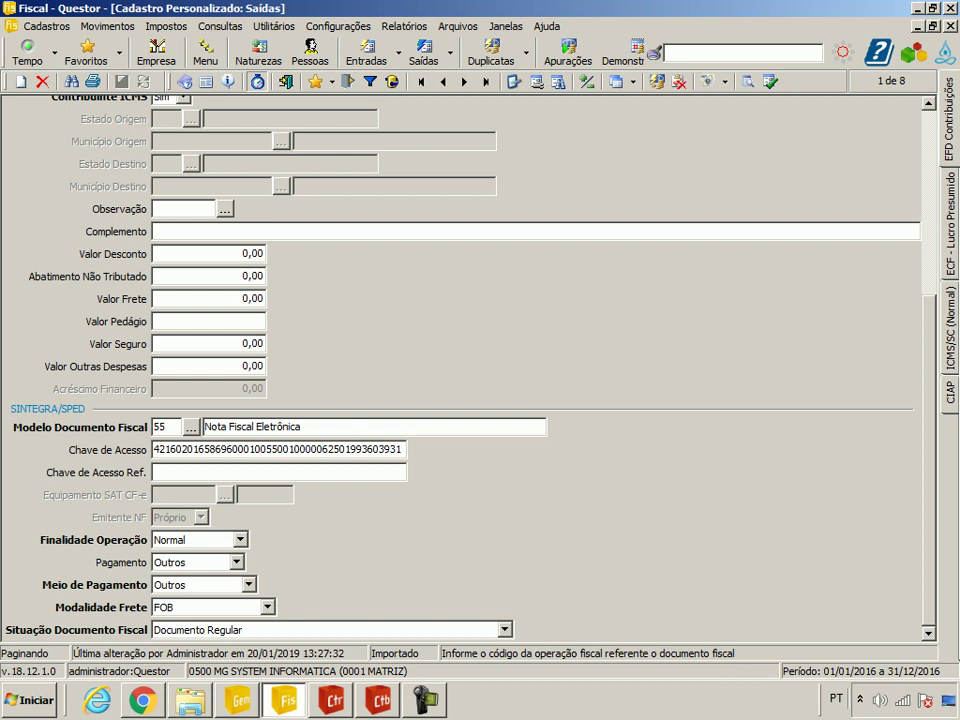
pyautogui.moveTo(929, 462); pyautogui.dragTo(929, 262)
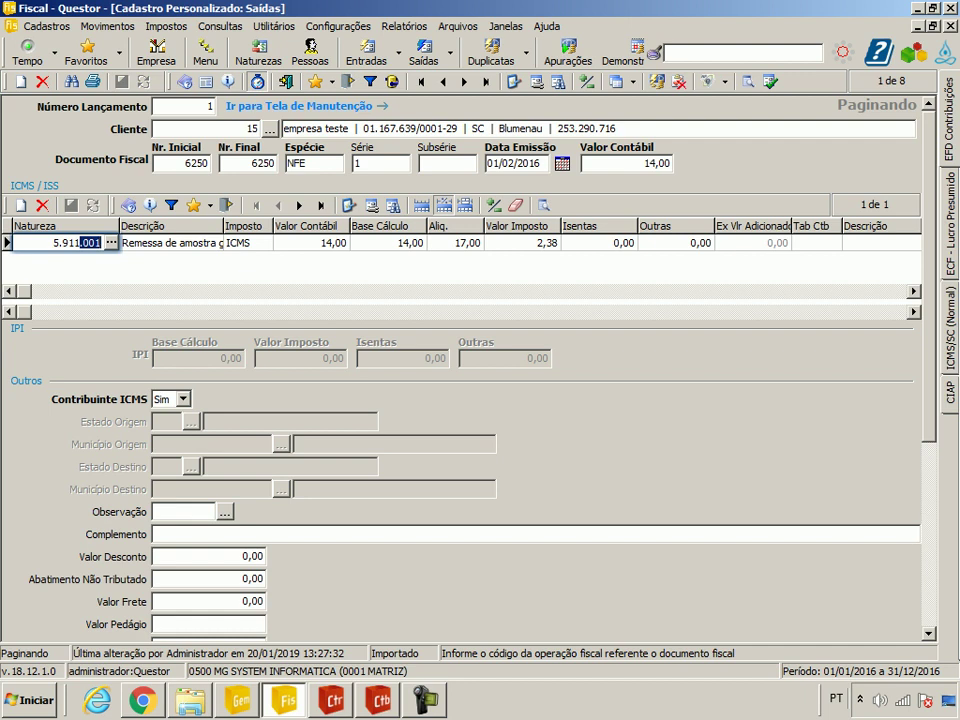
# Step: Inspect the product code, ICMS CST and quantity in the first Saídas record's item details, and close them
pyautogui.click(633, 81)
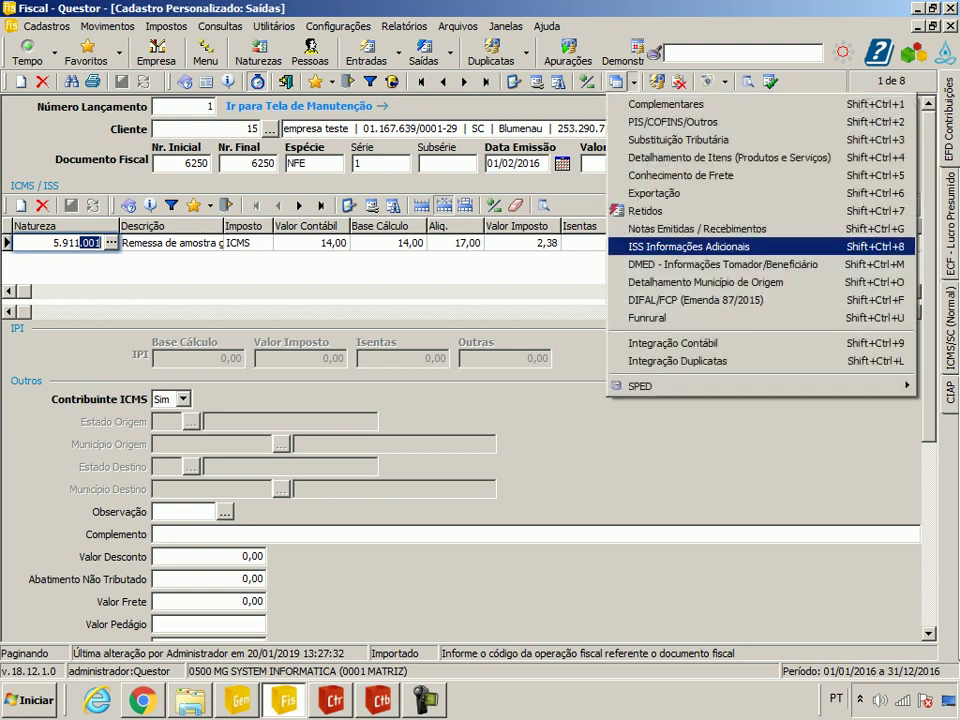
pyautogui.click(715, 157)
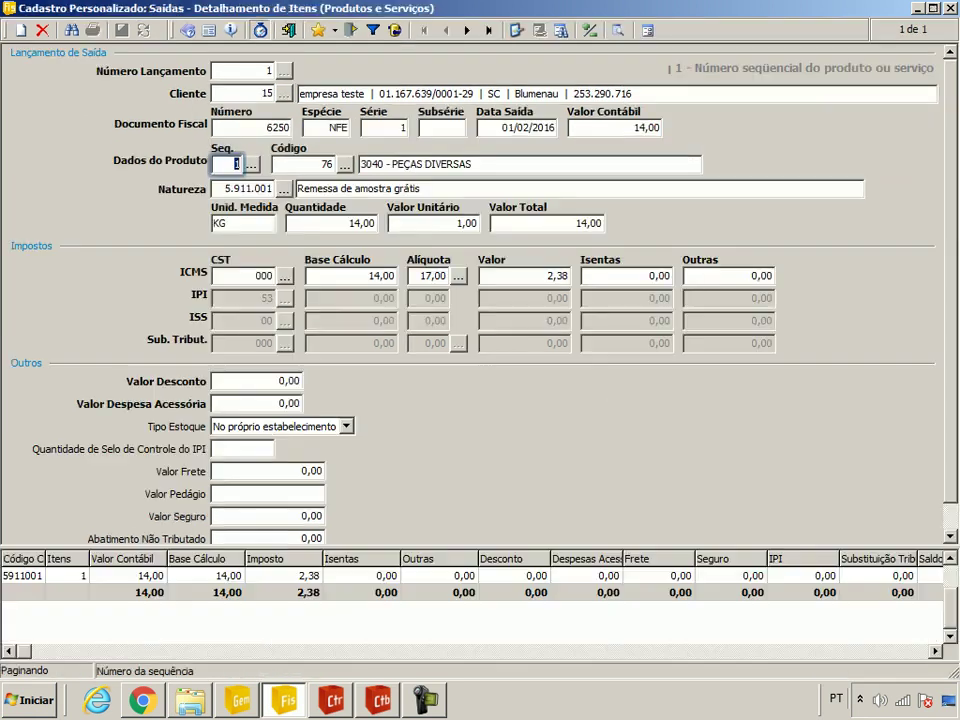
pyautogui.click(305, 164)
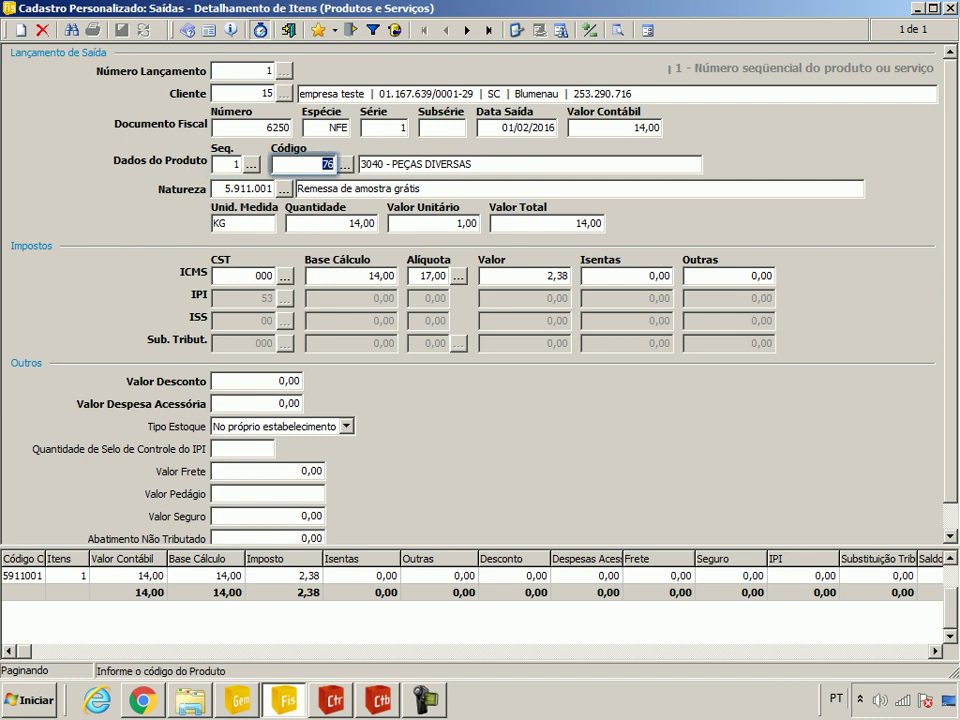
pyautogui.click(242, 275)
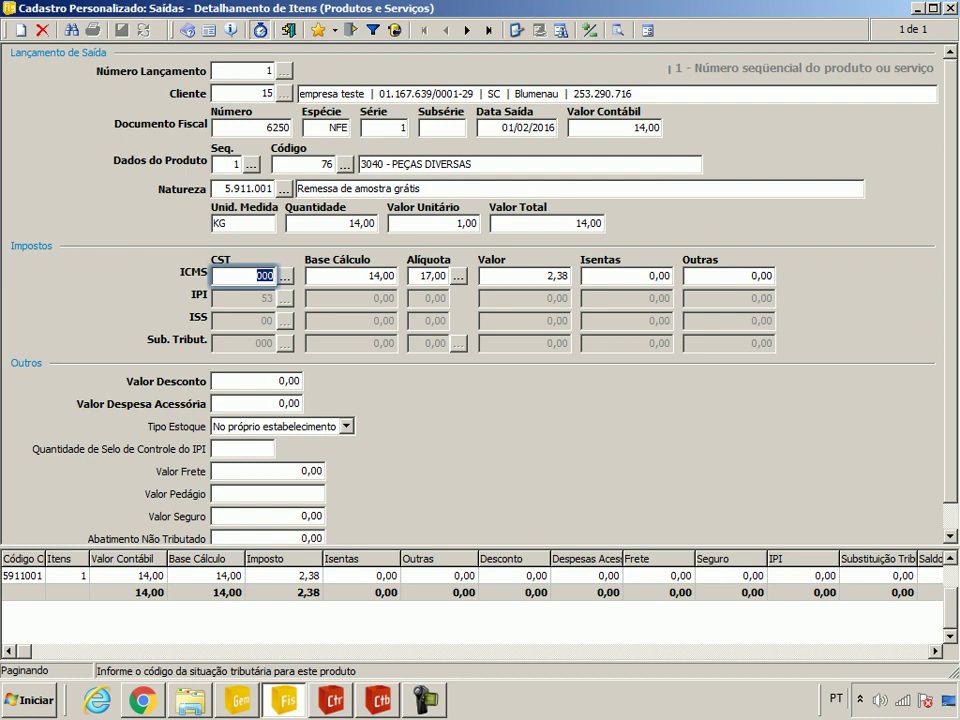
pyautogui.click(331, 223)
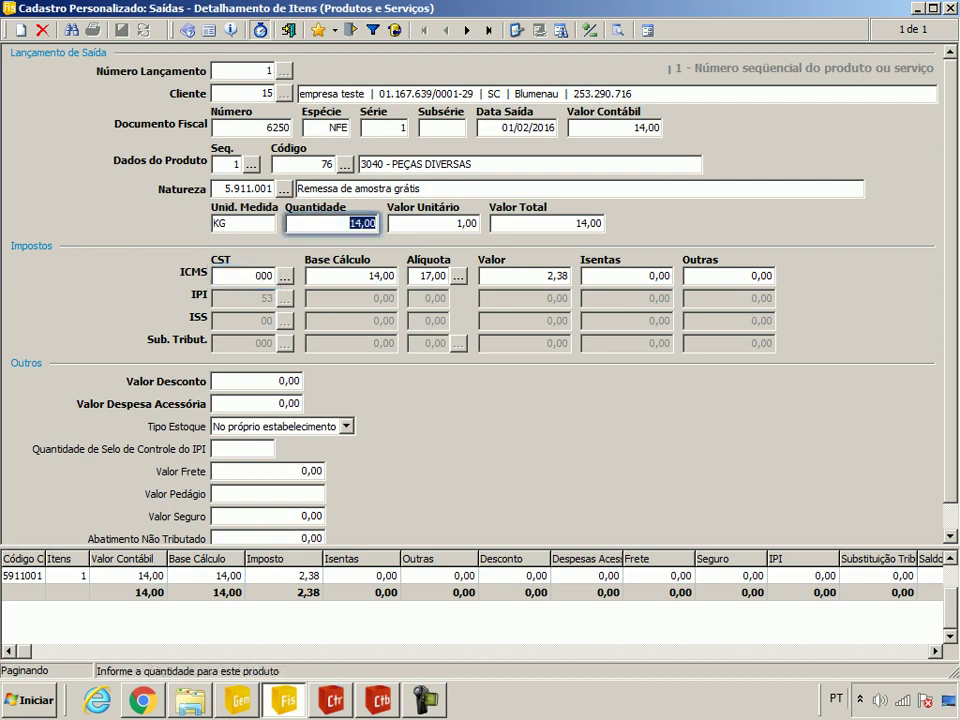
pyautogui.press('Escape')
# Step: Inspect the PIS/COFINS/Outros data of the first Saídas record and close it
pyautogui.click(632, 82)
pyautogui.press('Down')
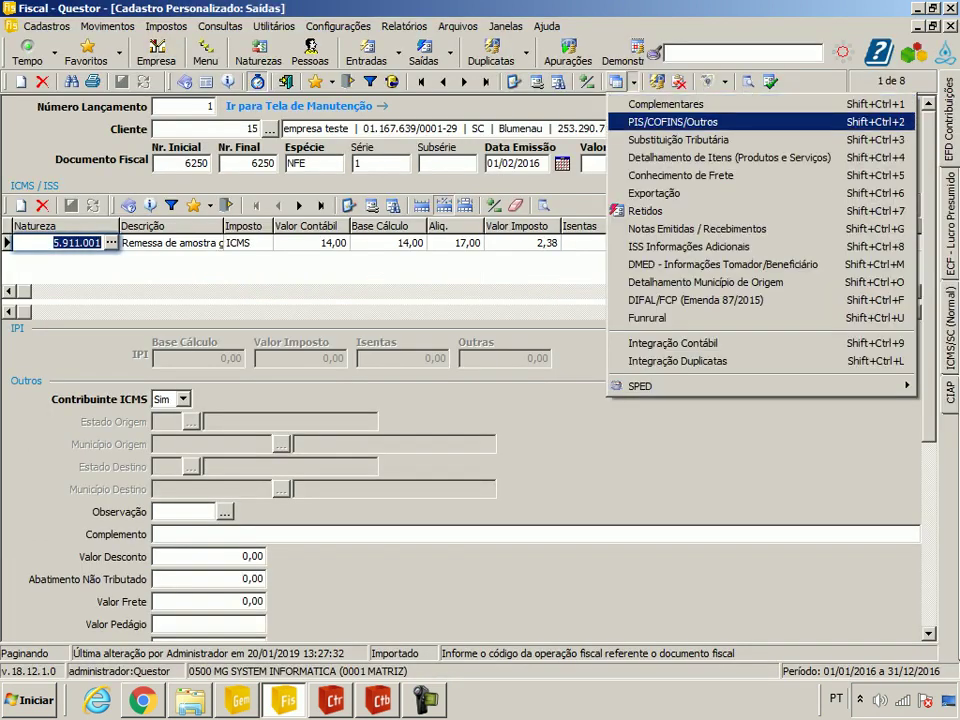
pyautogui.press('Return')
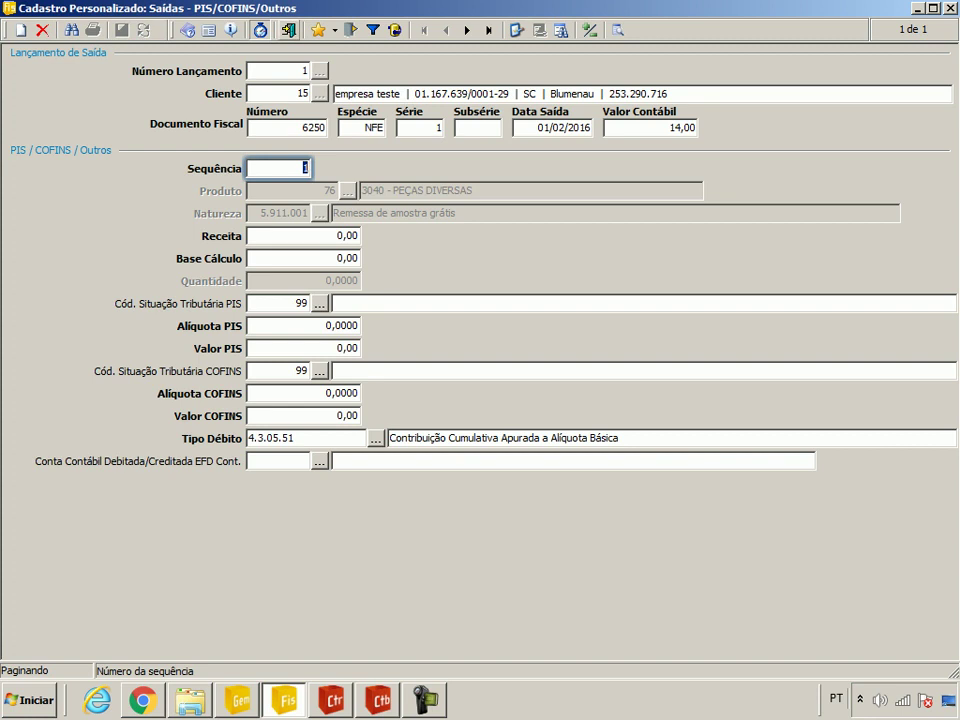
pyautogui.press('Escape')
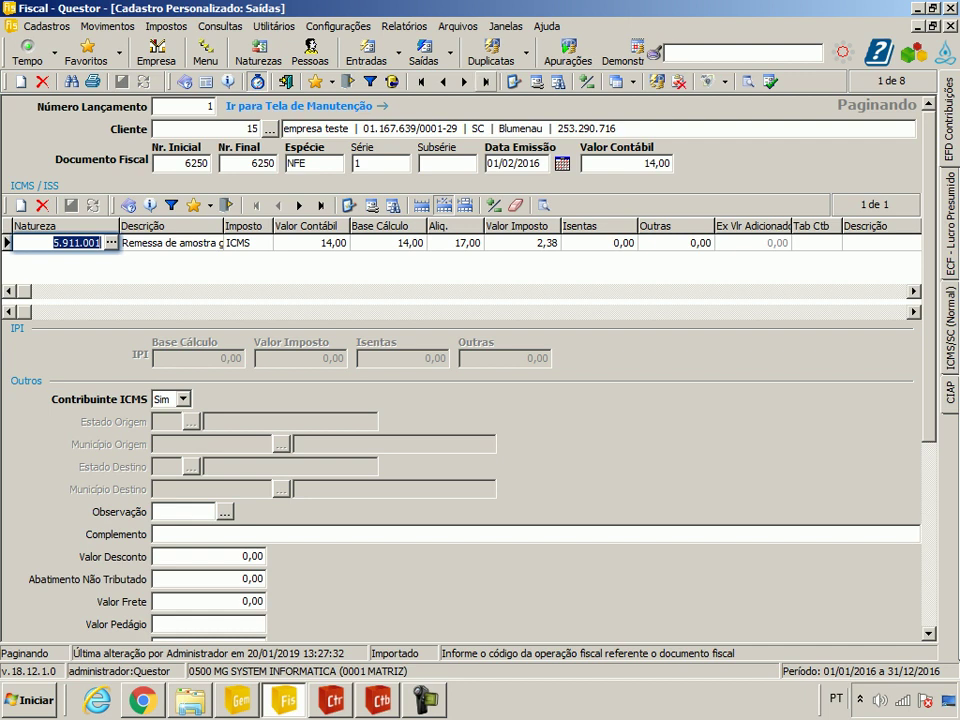
# Step: Go to the last Saídas record, inspect its PIS/COFINS/Outros tax situation code, PIS rate and PIS value, and close that data
pyautogui.click(486, 81)
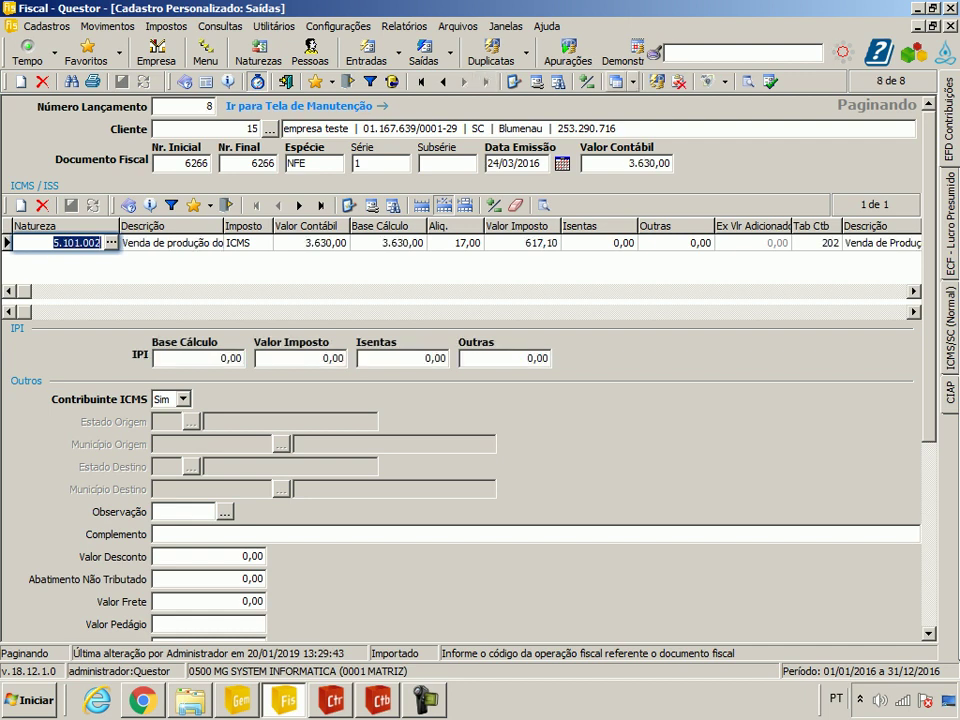
pyautogui.click(632, 82)
pyautogui.click(673, 122)
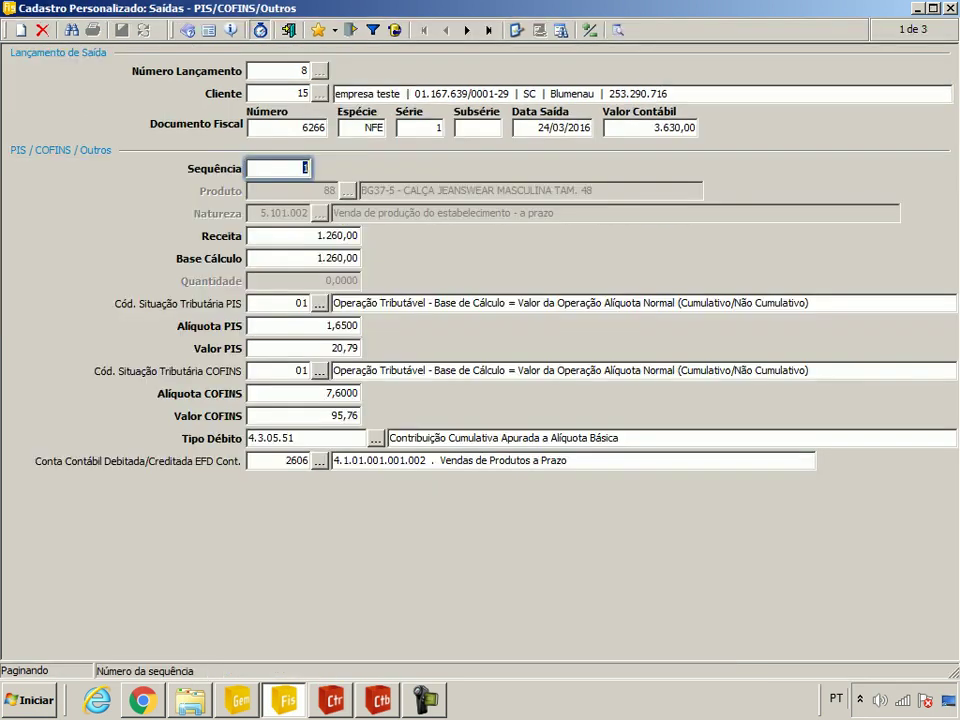
pyautogui.click(301, 303)
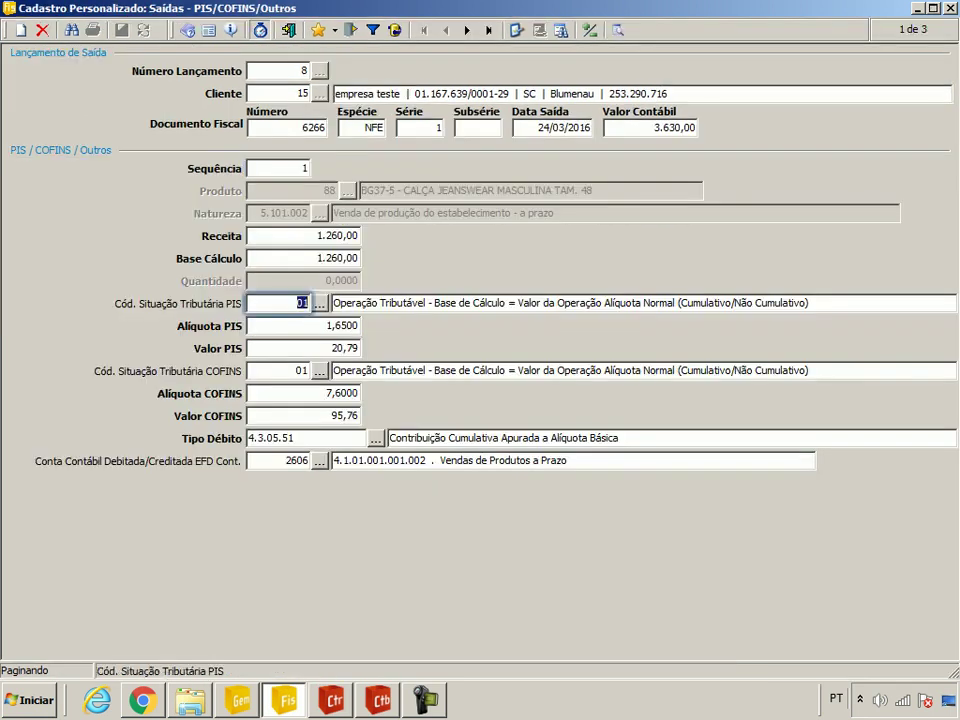
pyautogui.press('Return')
pyautogui.press('Return')
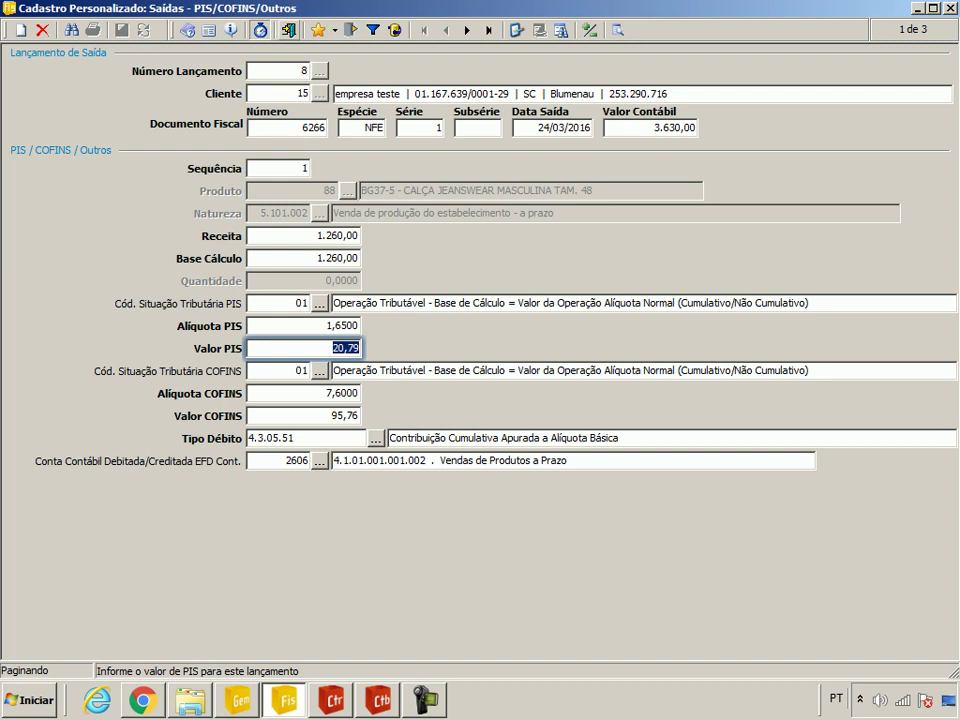
pyautogui.press('Escape')
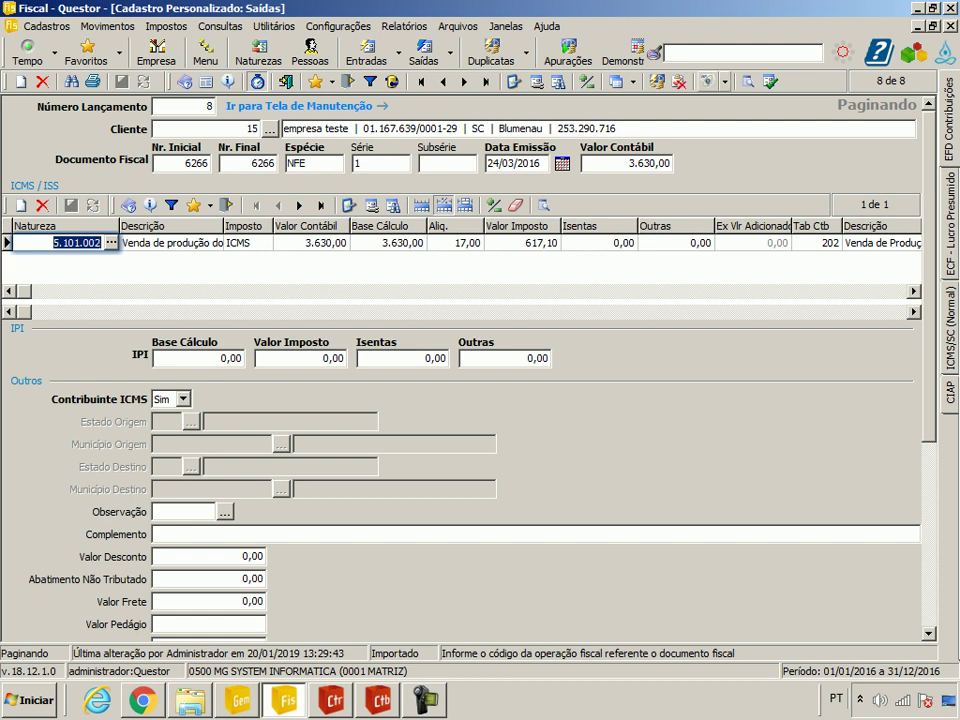
pyautogui.click(725, 81)
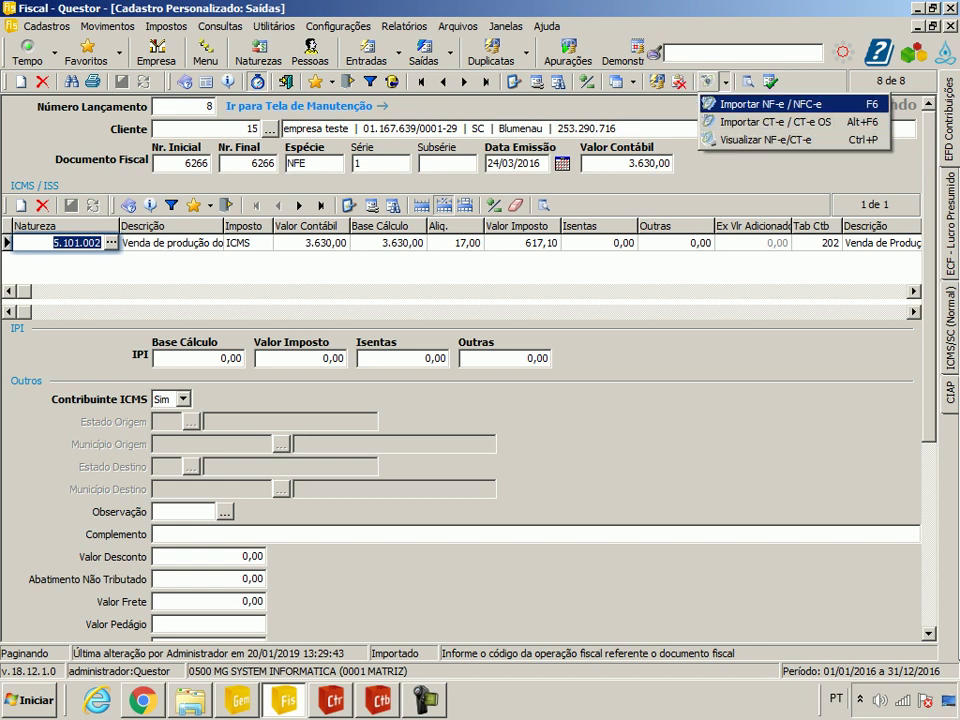
pyautogui.press('Escape')
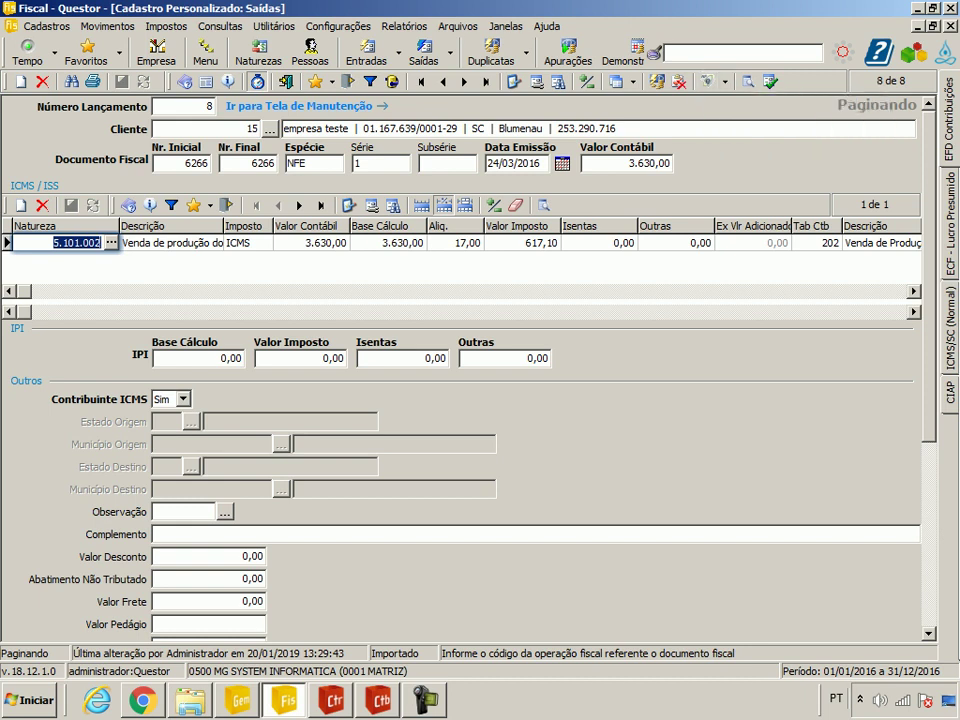
pyautogui.click(527, 53)
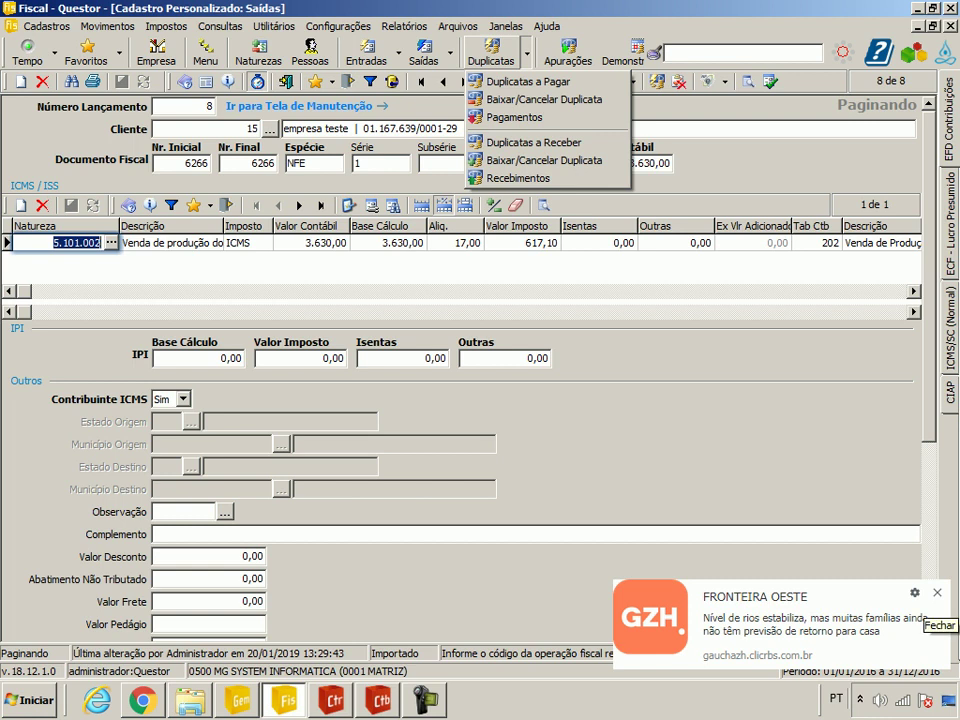
pyautogui.click(935, 593)
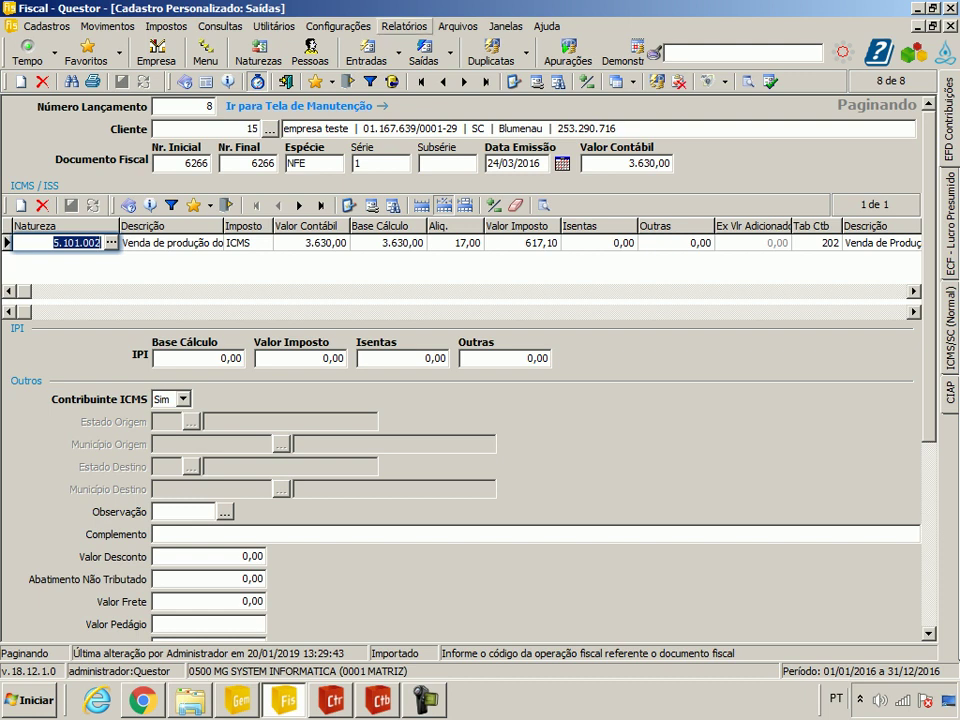
# Step: Open the Totais ICMS por Produto report from the product and service totals
pyautogui.click(405, 26)
pyautogui.moveTo(420, 135)
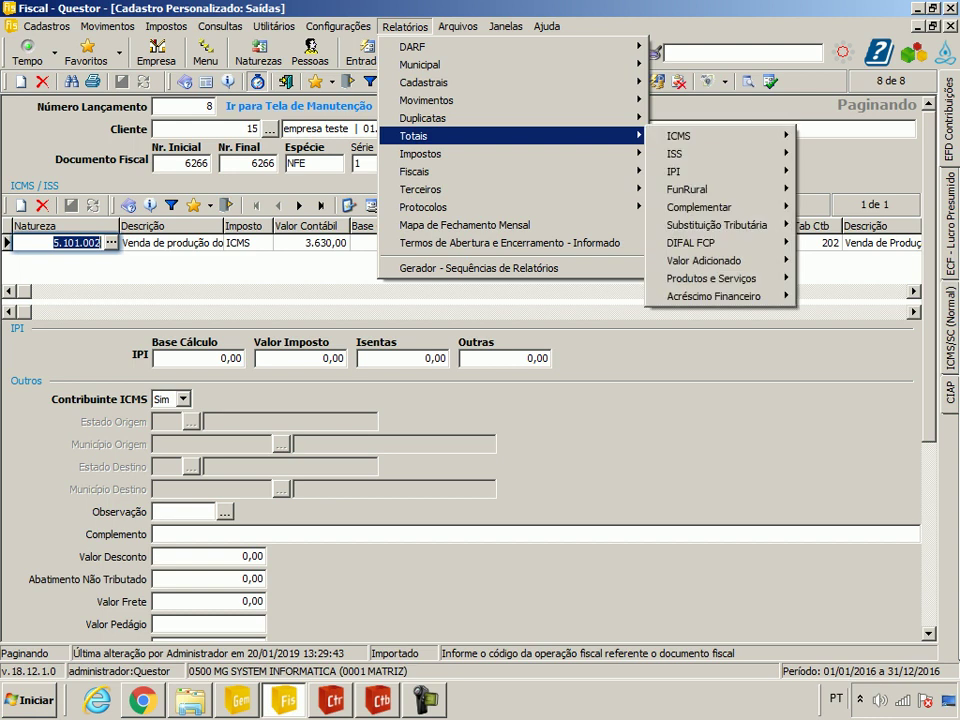
pyautogui.moveTo(690, 135)
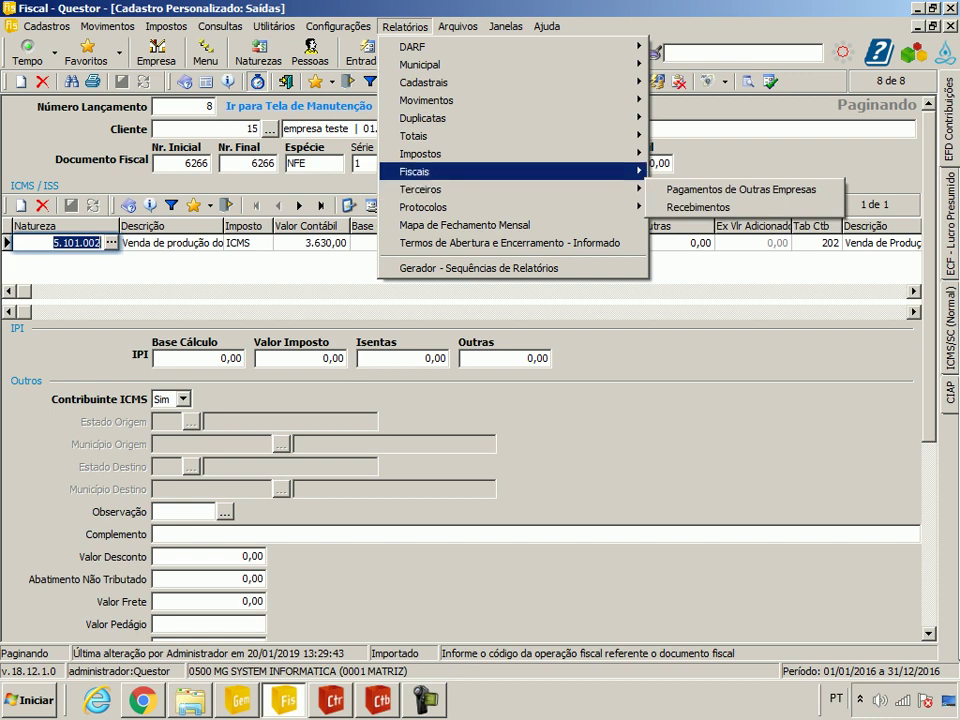
pyautogui.moveTo(430, 171)
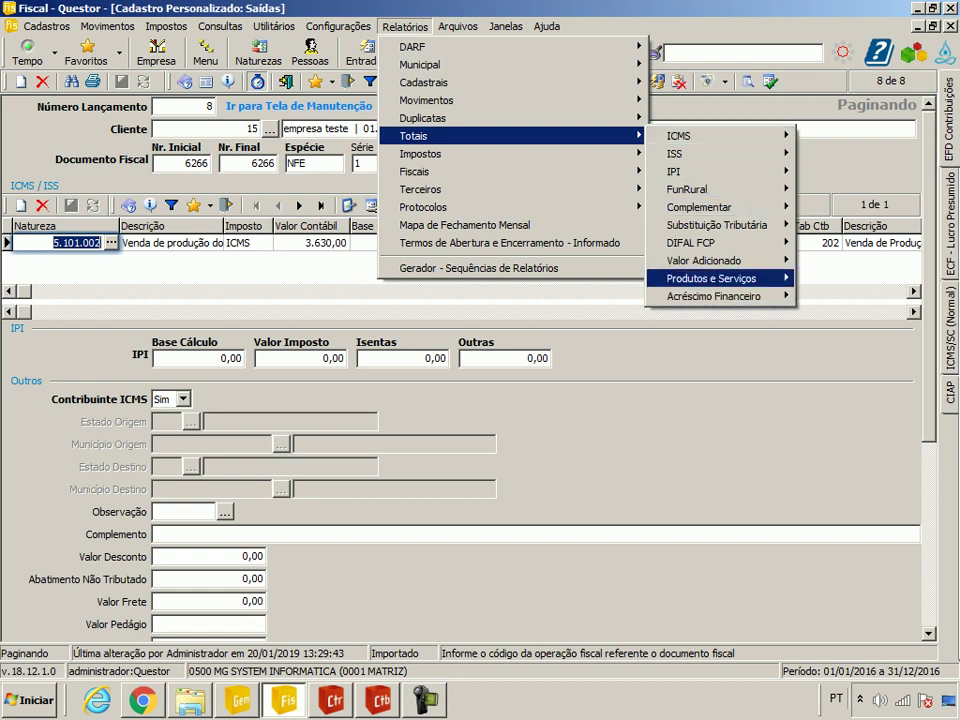
pyautogui.moveTo(710, 278)
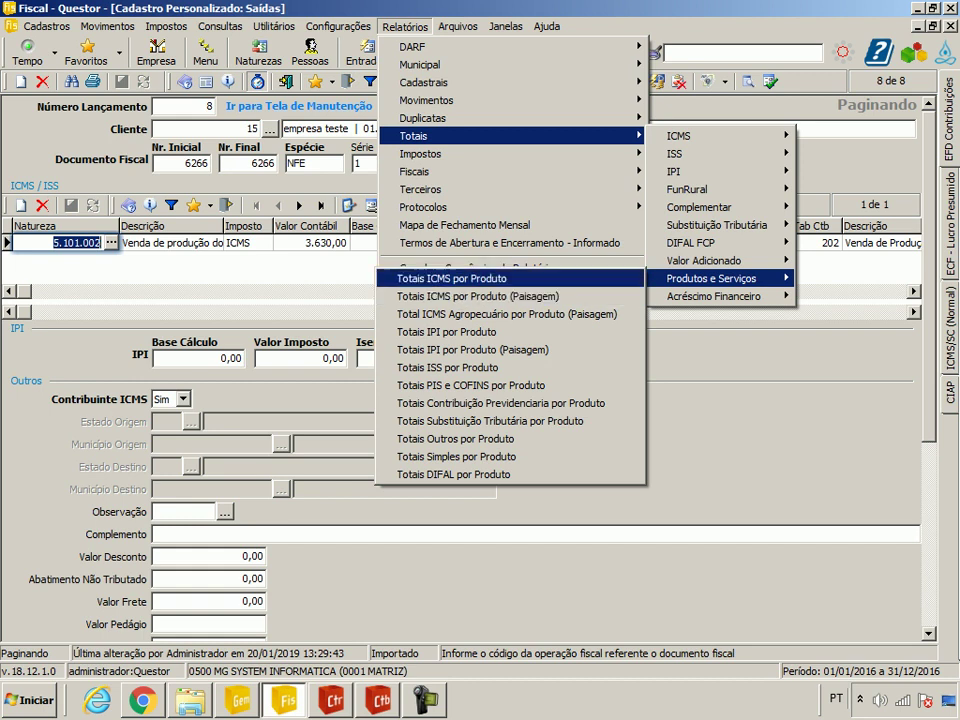
pyautogui.press('Return')
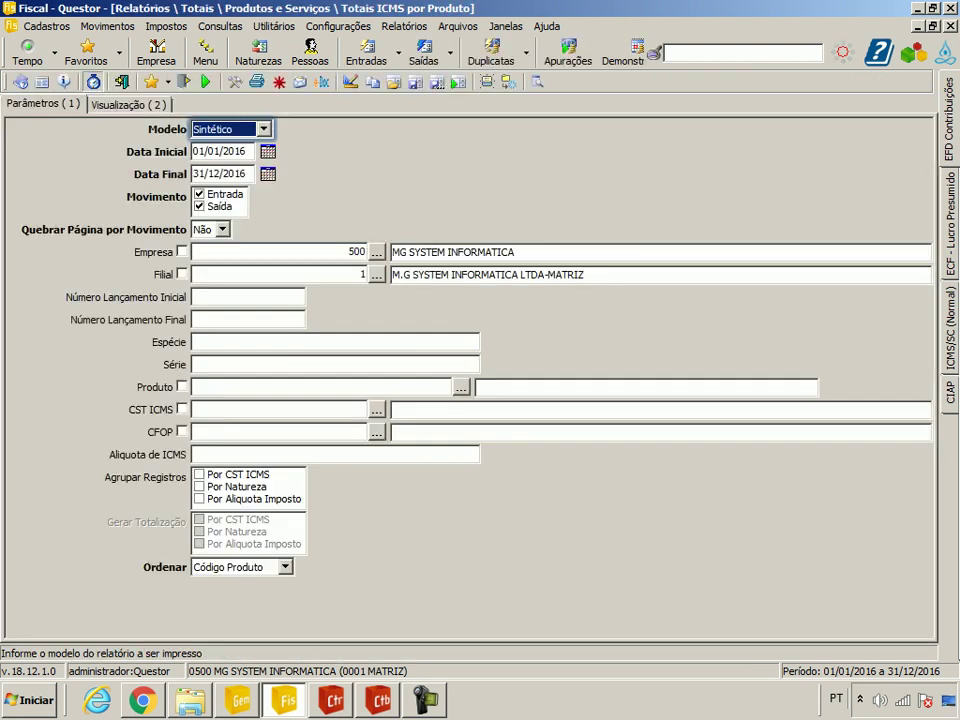
# Step: Set the report's Modelo to Classif. Fiscal and exclude Saída so only Entrada movements are included
pyautogui.hotkey('alt', 'Down')
pyautogui.press('Down')
pyautogui.press('Down')
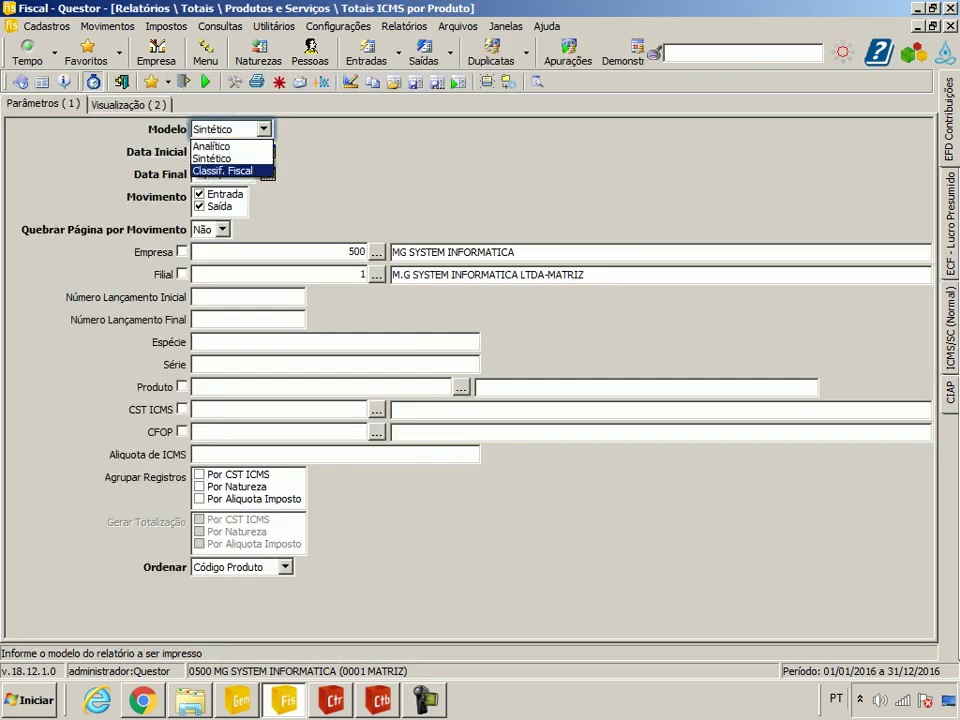
pyautogui.press('Return')
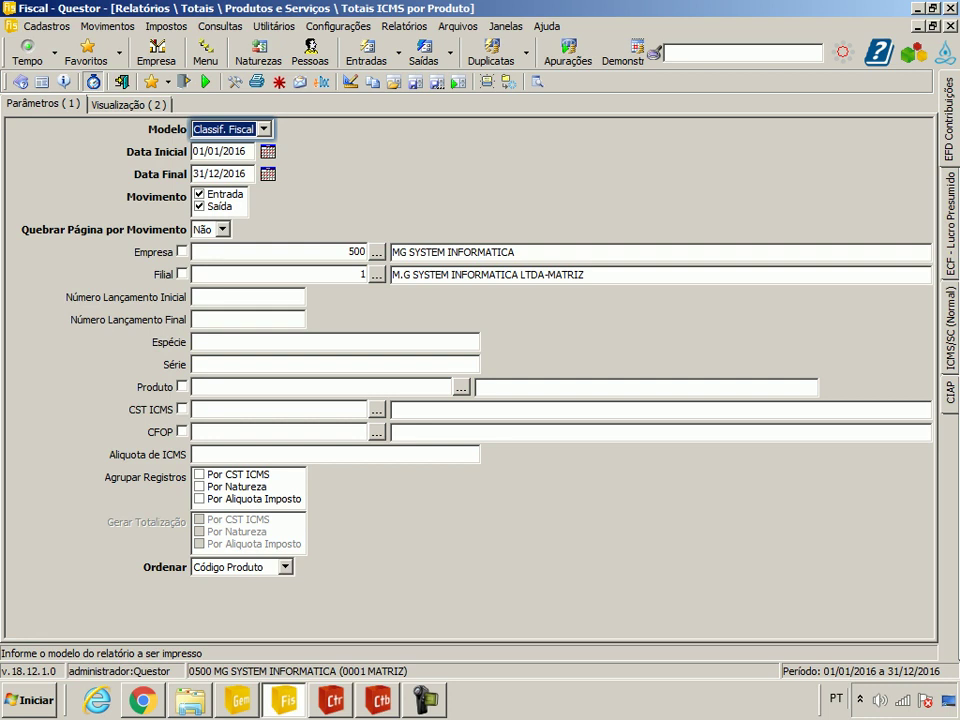
pyautogui.click(199, 206)
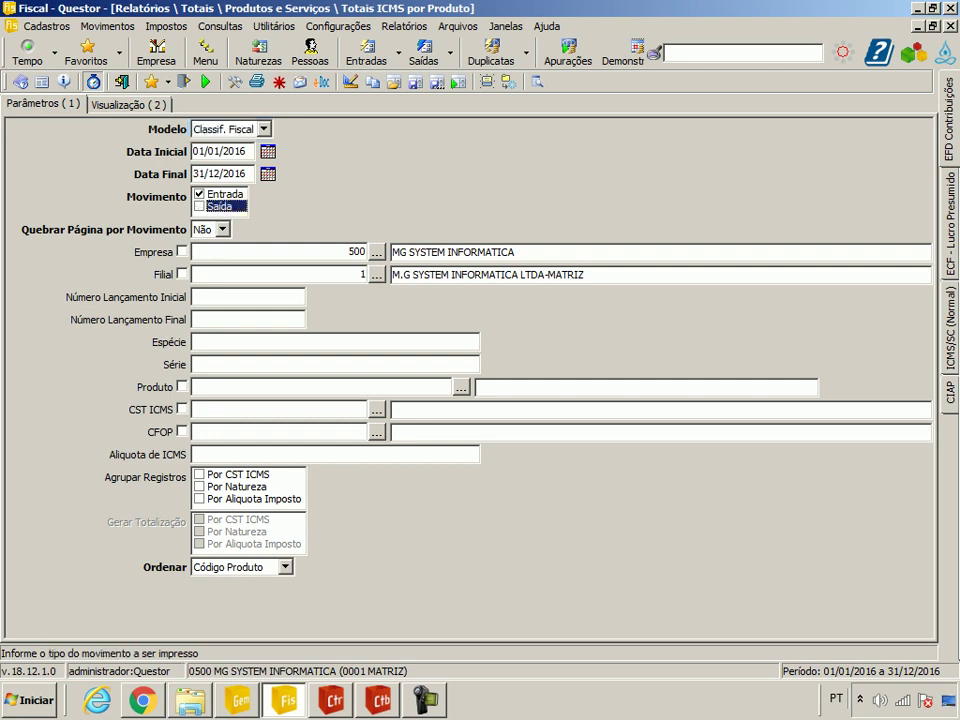
# Step: Group and total the report by CST ICMS, Natureza and Aliquota Imposto, and generate it
pyautogui.click(199, 475)
pyautogui.click(199, 487)
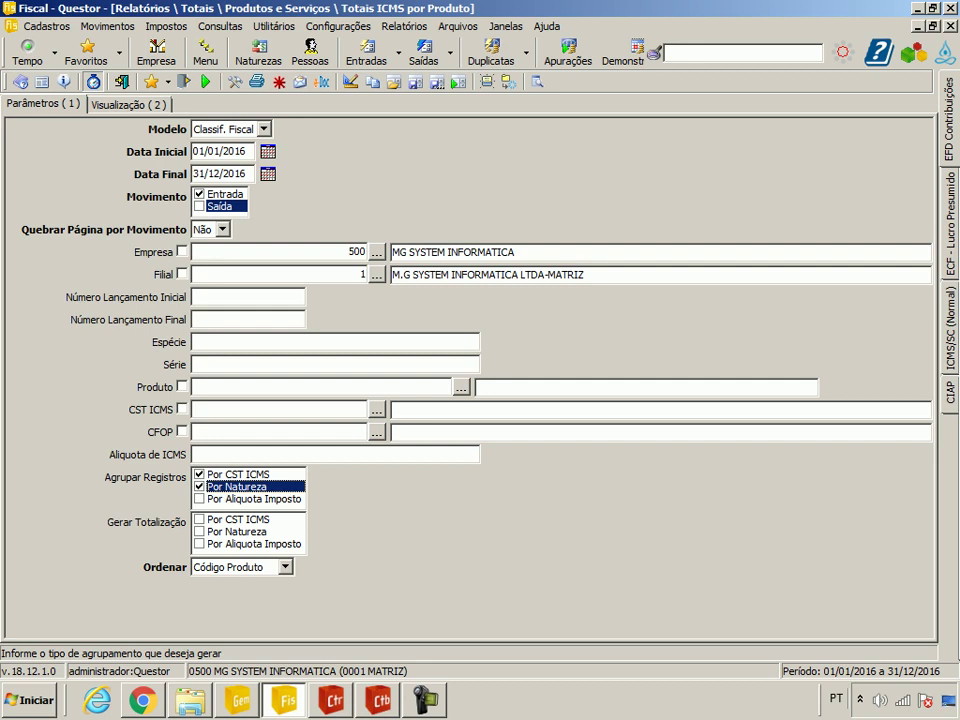
pyautogui.click(199, 520)
pyautogui.click(199, 532)
pyautogui.click(199, 544)
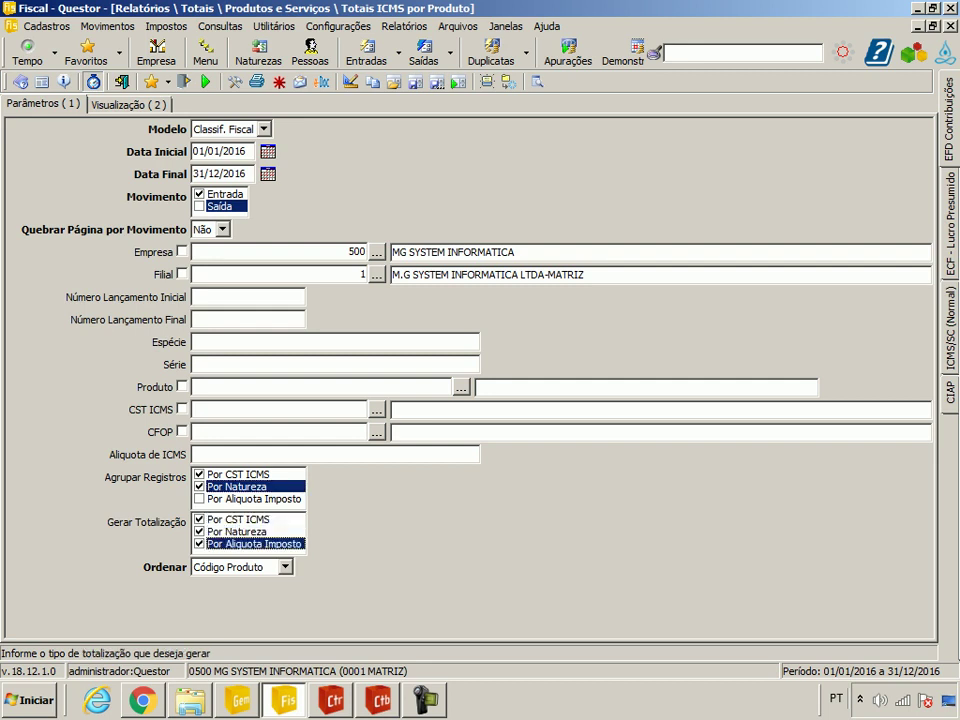
pyautogui.click(199, 498)
pyautogui.press('F9')
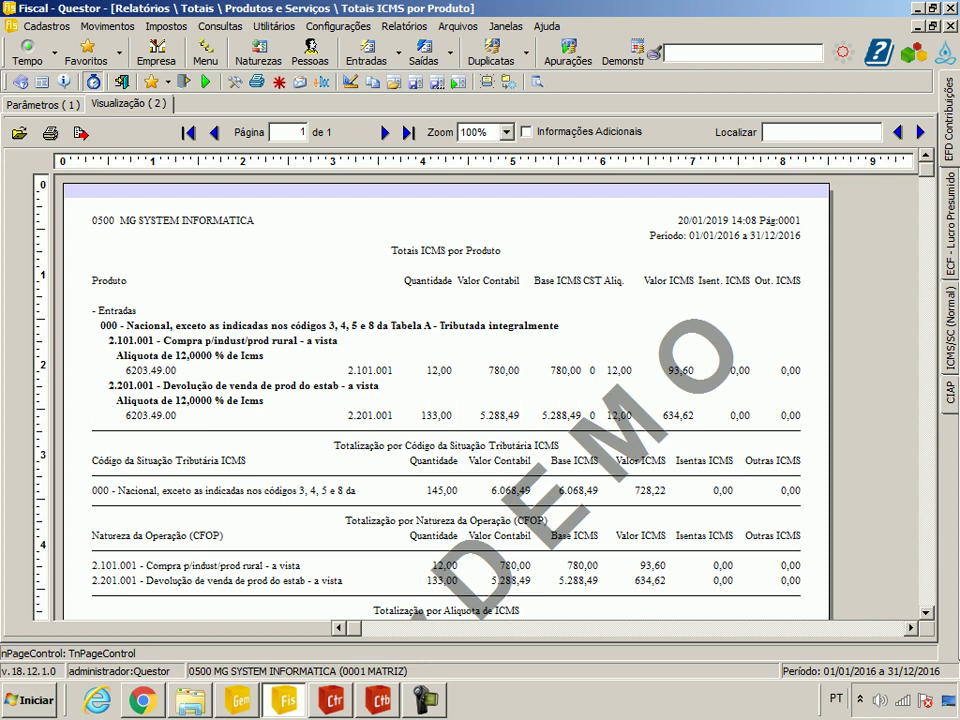
# Step: Change the report's Modelo to Analítico, generate it again to review the entries per product, and close the report
pyautogui.click(43, 104)
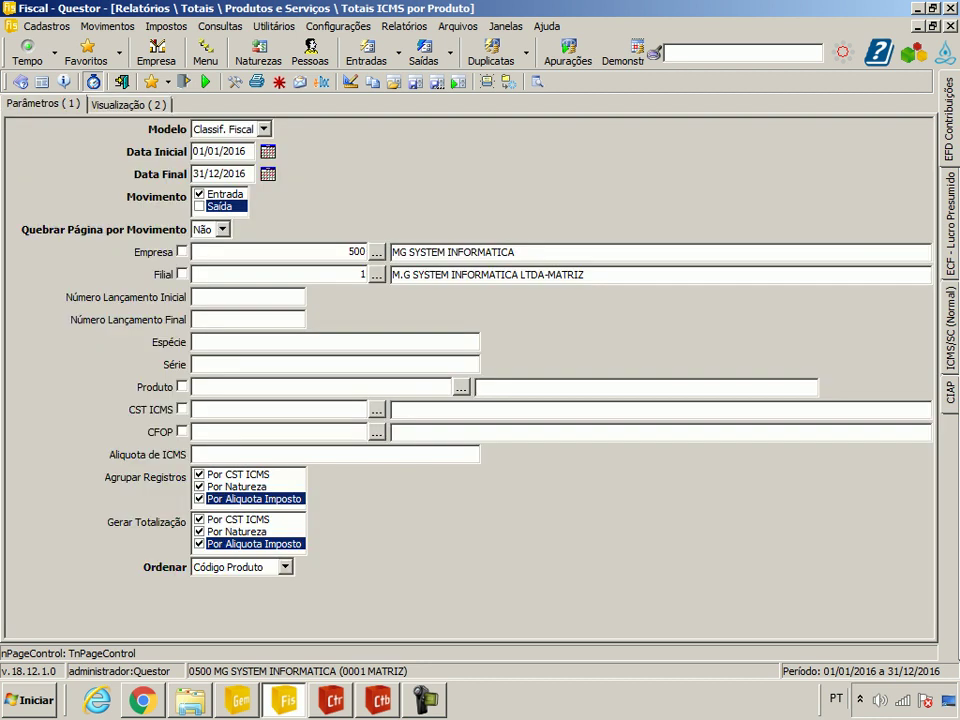
pyautogui.click(263, 129)
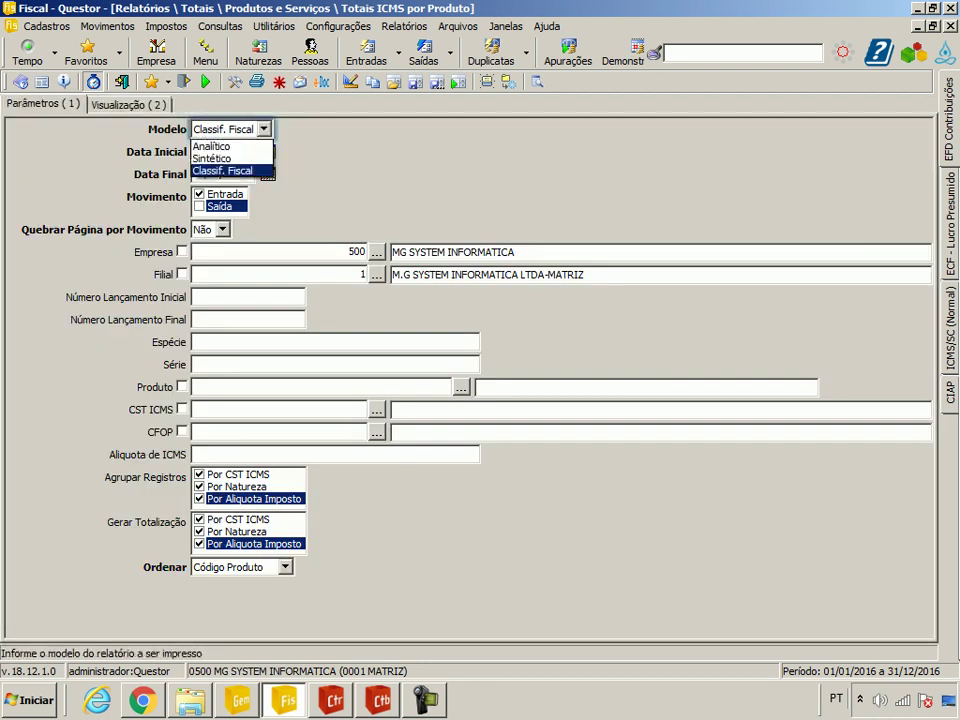
pyautogui.click(215, 140)
pyautogui.click(128, 105)
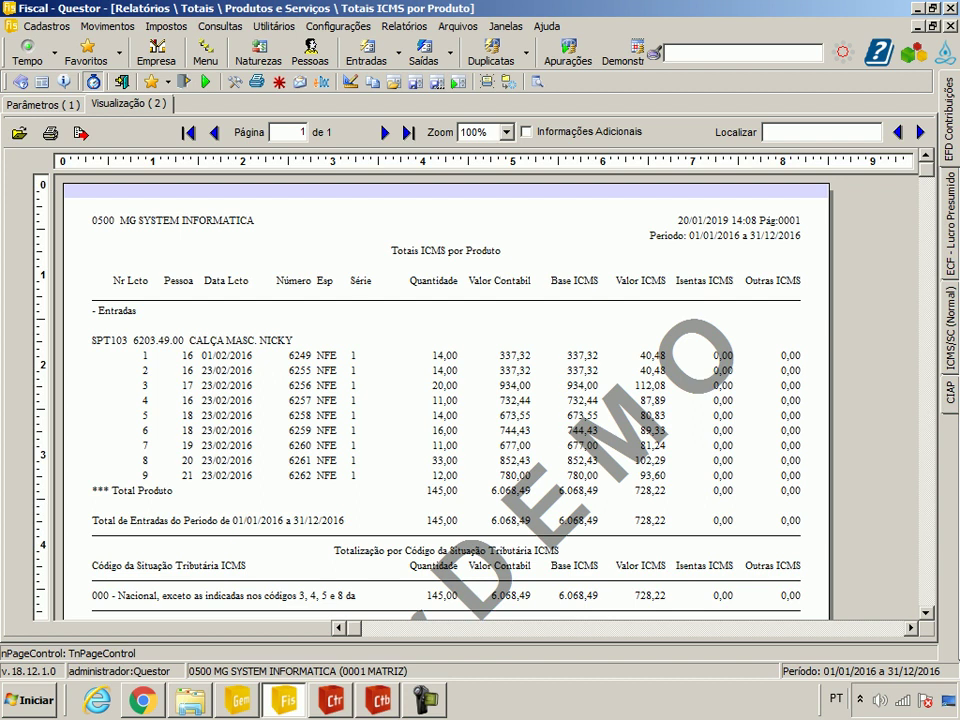
pyautogui.press('Escape')
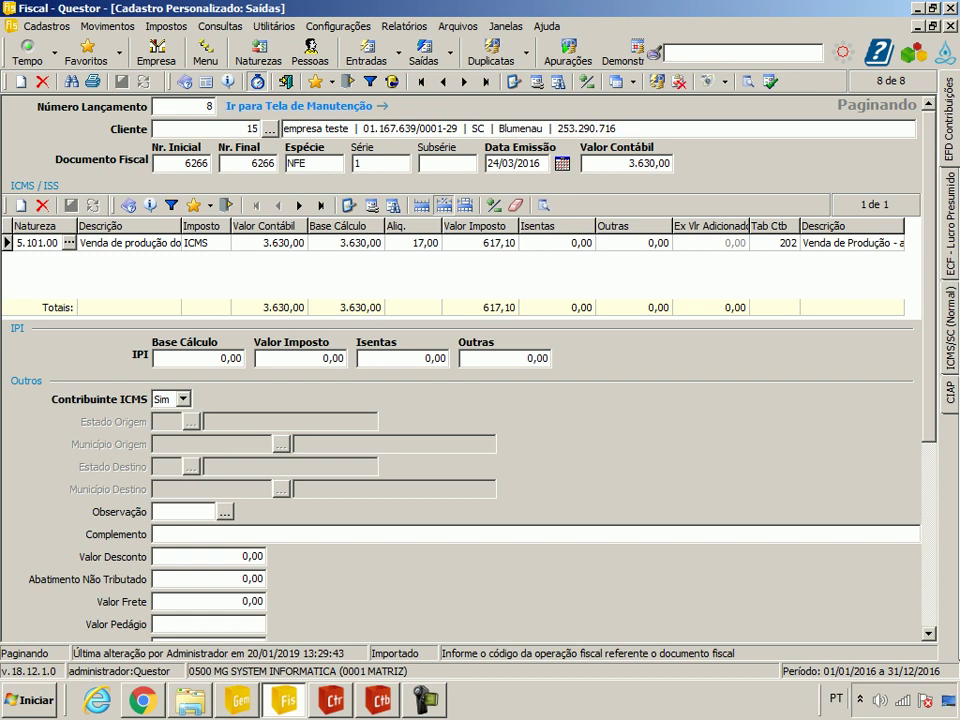
# Step: Open the Produtos register, review the product list from its first entry, and check the standard product's EFD Contribuições information
pyautogui.click(48, 26)
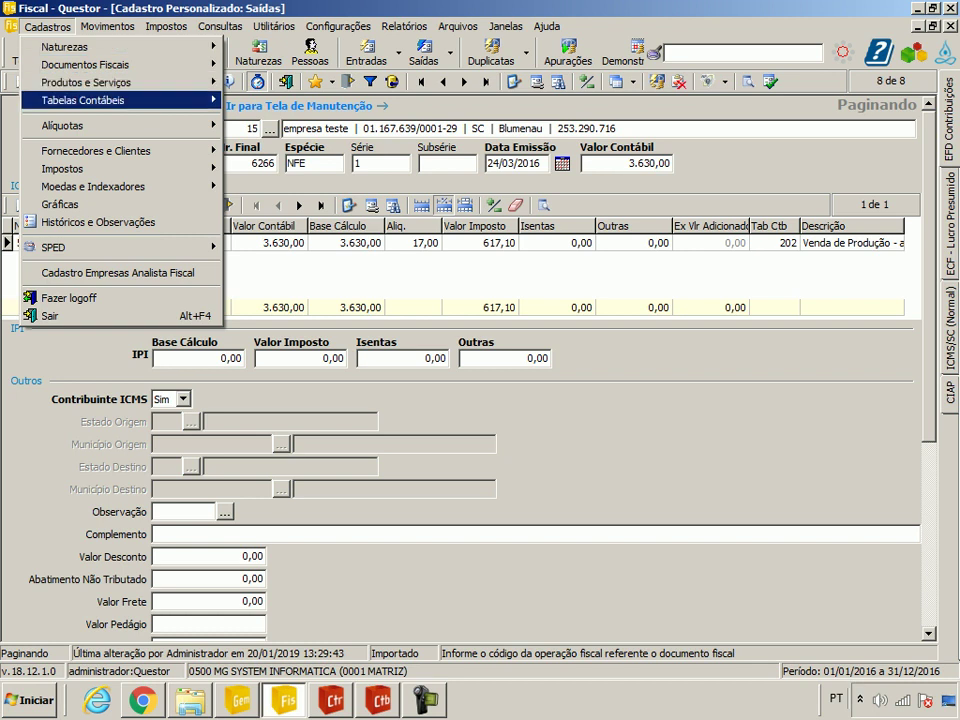
pyautogui.click(265, 82)
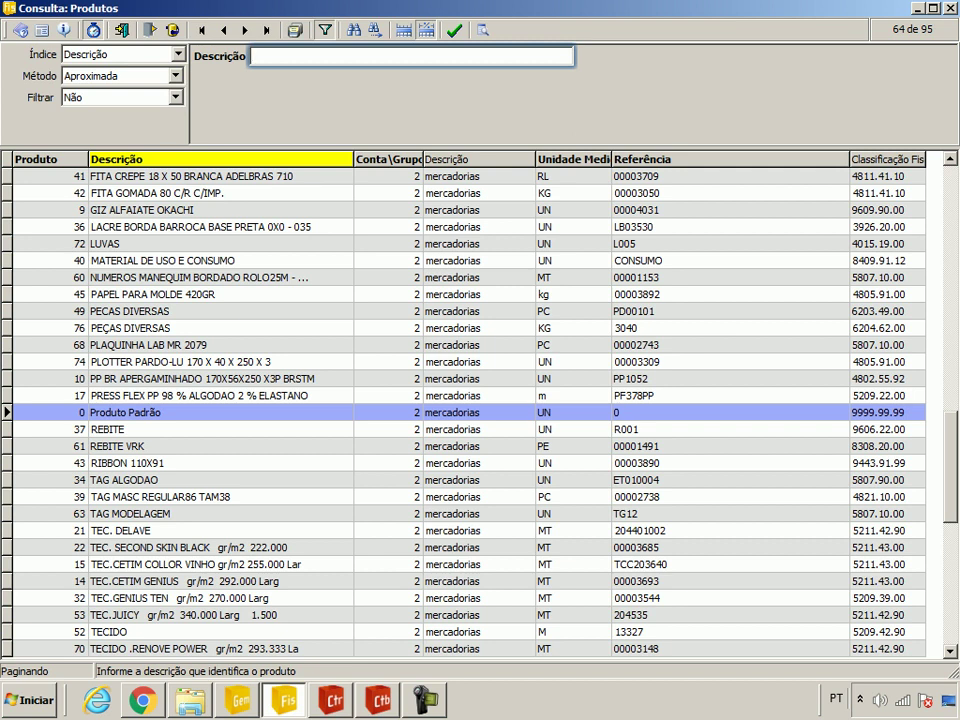
pyautogui.press('Tab')
pyautogui.hotkey('ctrl', 'Home')
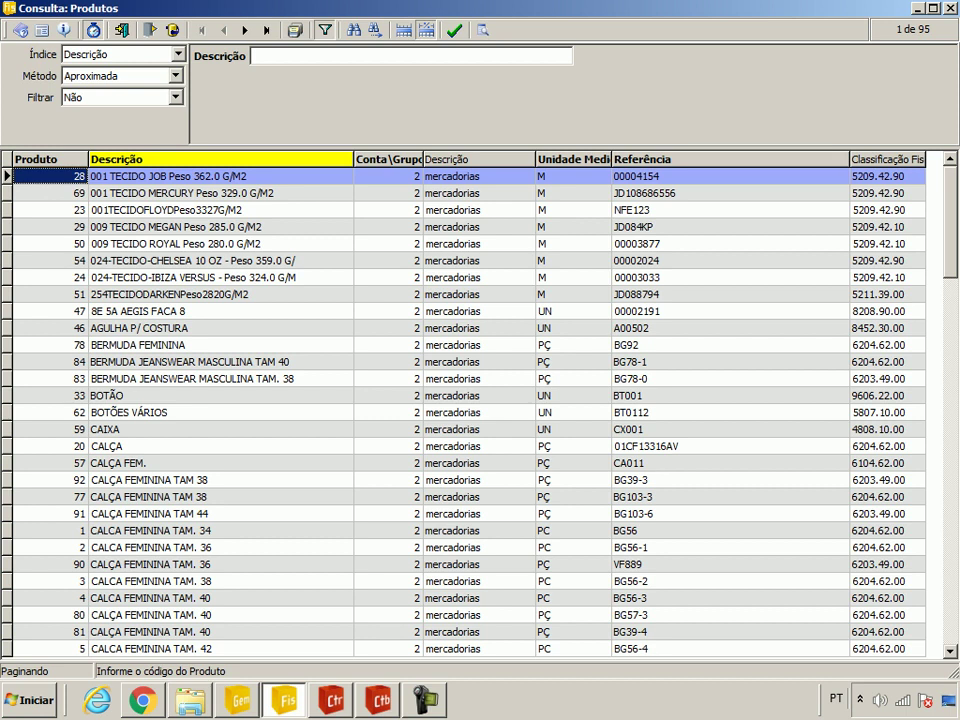
pyautogui.click(122, 30)
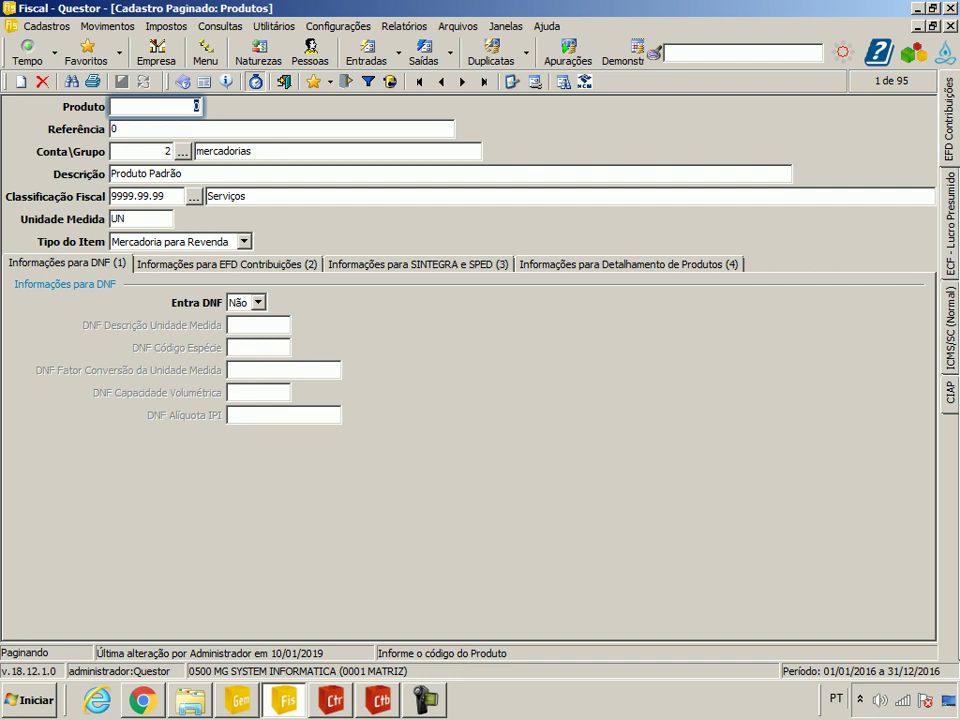
pyautogui.hotkey('alt', '2')
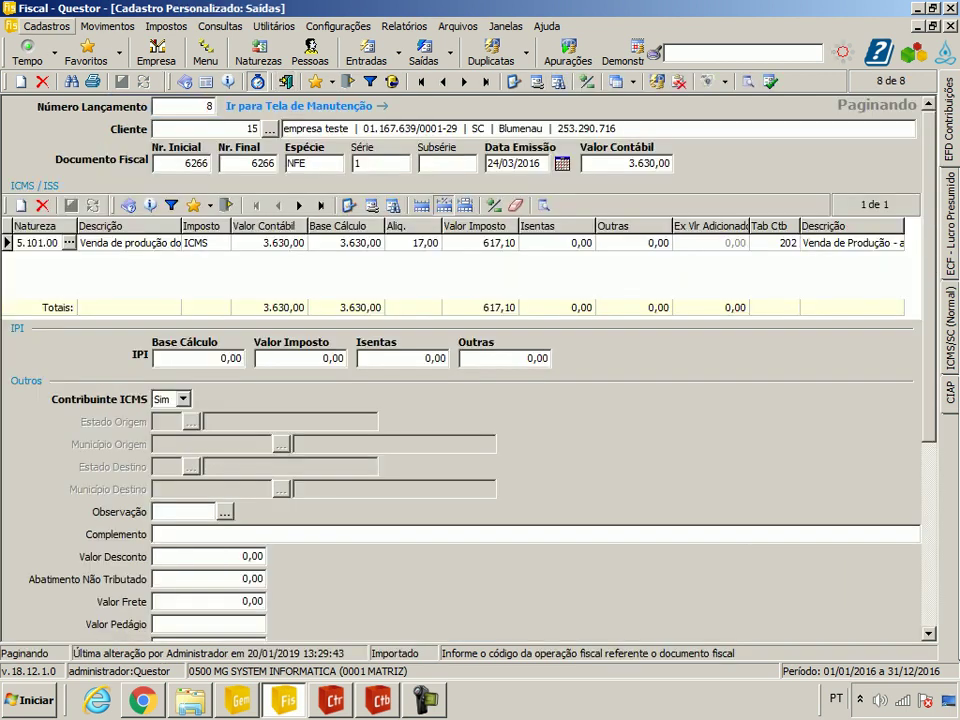
# Step: Open the Configuração Padrão dos Produtos por NCM register
pyautogui.hotkey('alt', 'c')
pyautogui.press('Down')
pyautogui.press('Down')
pyautogui.press('Right')
pyautogui.press('Down')
pyautogui.press('Up')
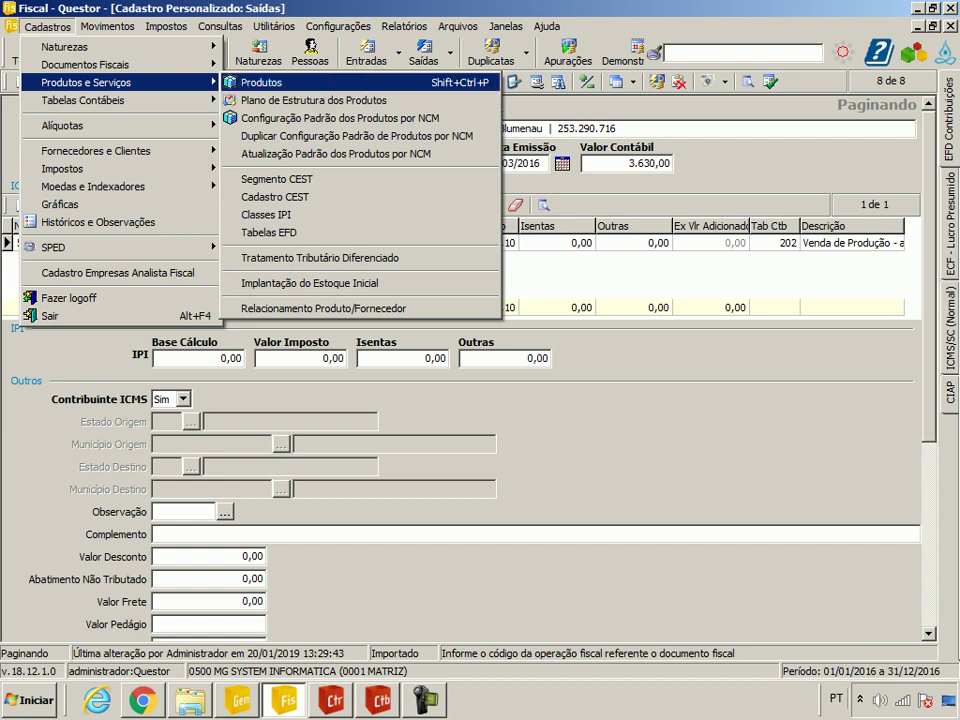
pyautogui.press('Down')
pyautogui.press('Down')
pyautogui.press('Down')
pyautogui.press('Up')
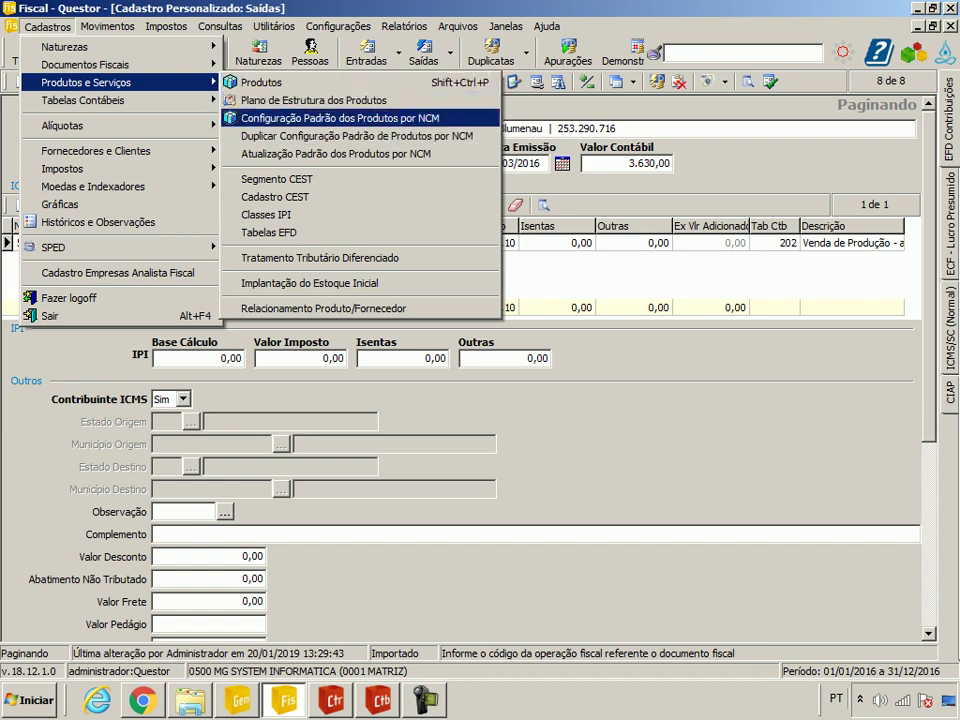
pyautogui.press('Return')
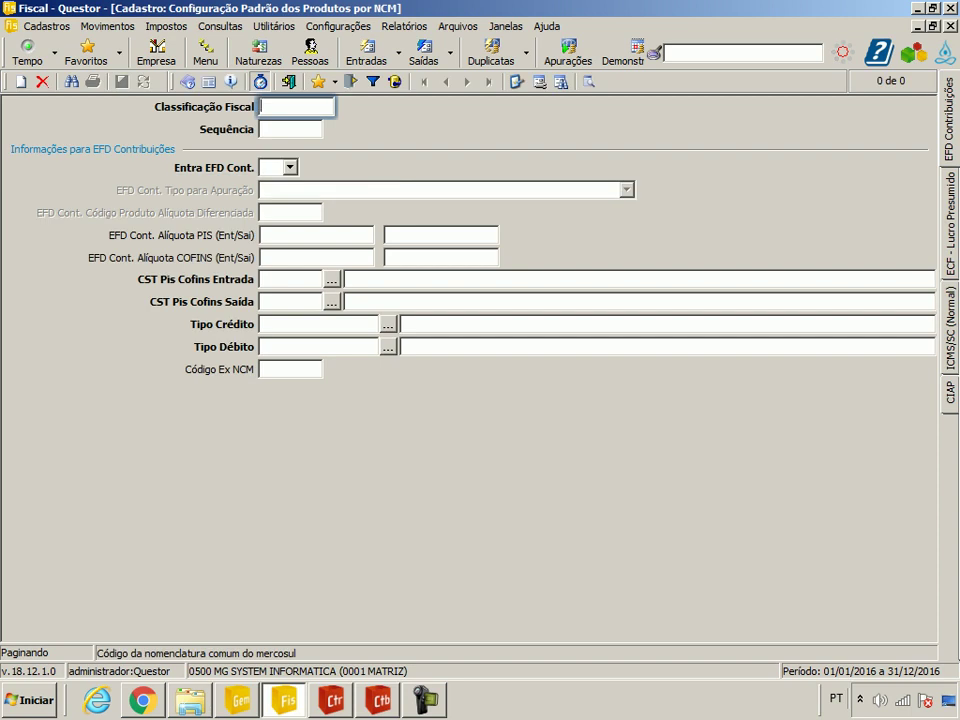
# Step: Examine the NCM configuration's fields for CST Pis Cofins Entrada, PIS and COFINS rates and Classificação Fiscal, and close the register
pyautogui.click(291, 280)
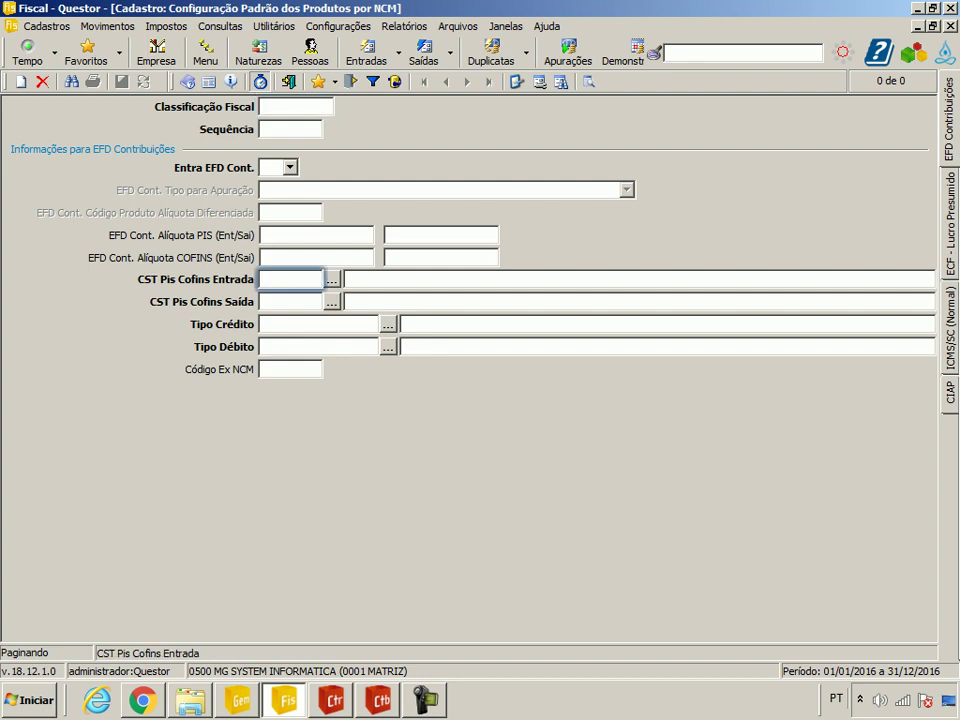
pyautogui.click(441, 235)
pyautogui.click(317, 235)
pyautogui.click(317, 258)
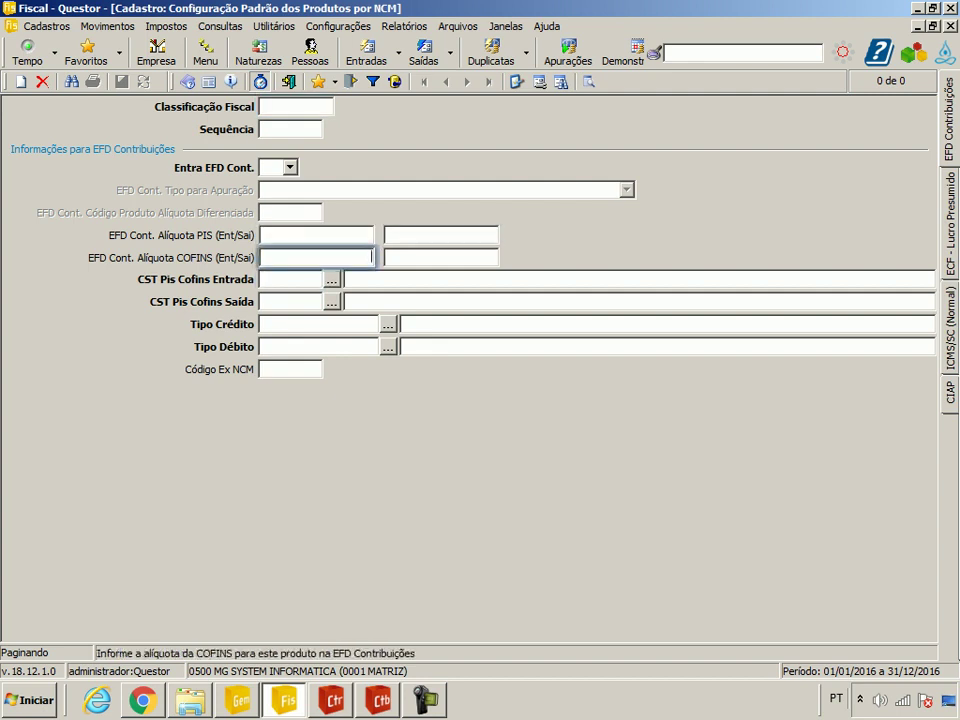
pyautogui.click(296, 107)
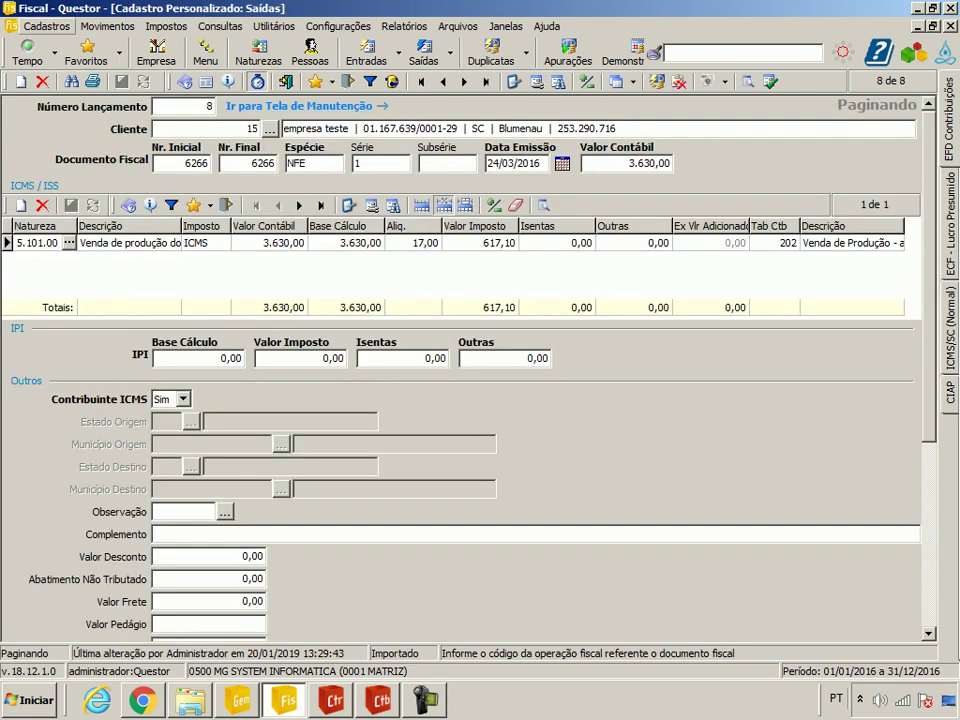
# Step: Open the Atualização Padrão dos Produtos por NCM process, review its parameters and close it
pyautogui.click(47, 26)
pyautogui.moveTo(120, 82)
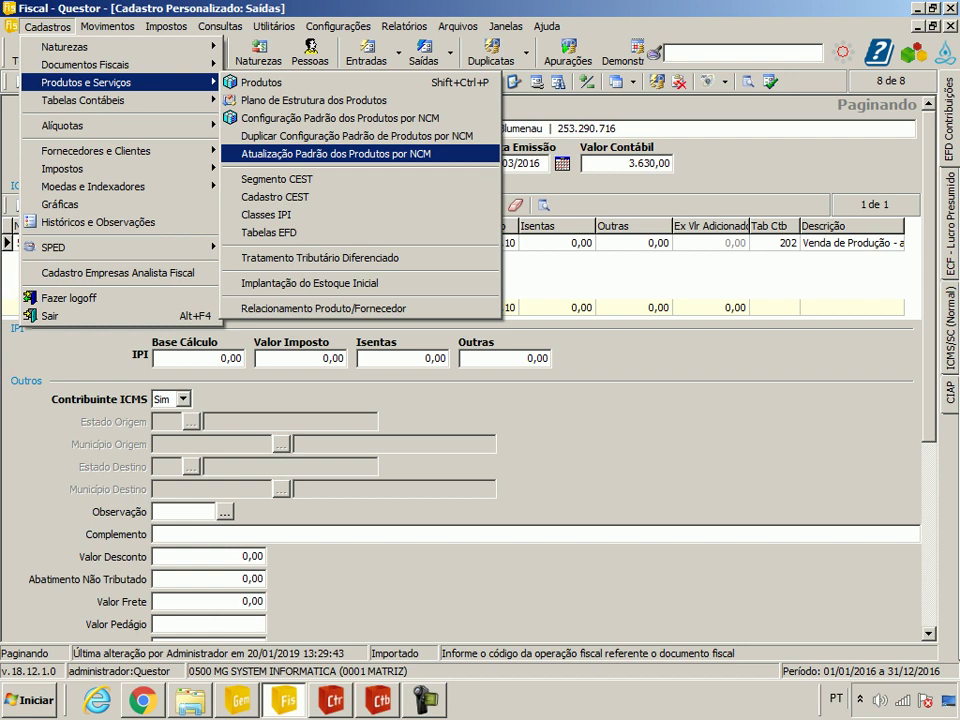
pyautogui.press('Return')
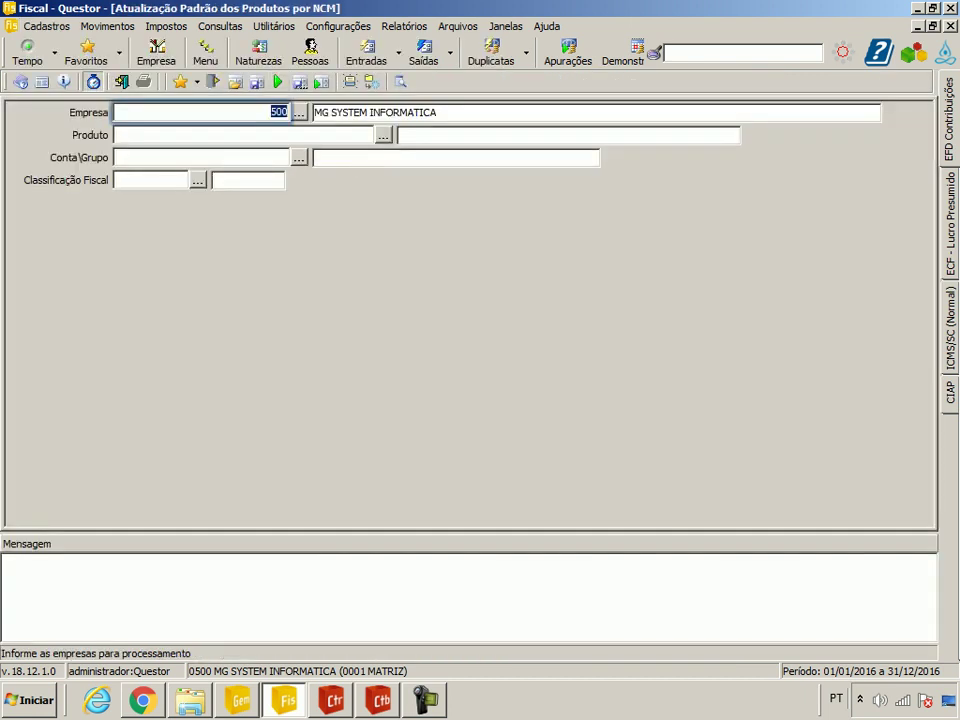
pyautogui.press('Escape')
pyautogui.hotkey('alt', 'c')
pyautogui.press('Down')
pyautogui.press('Down')
pyautogui.press('Right')
pyautogui.press('Return')
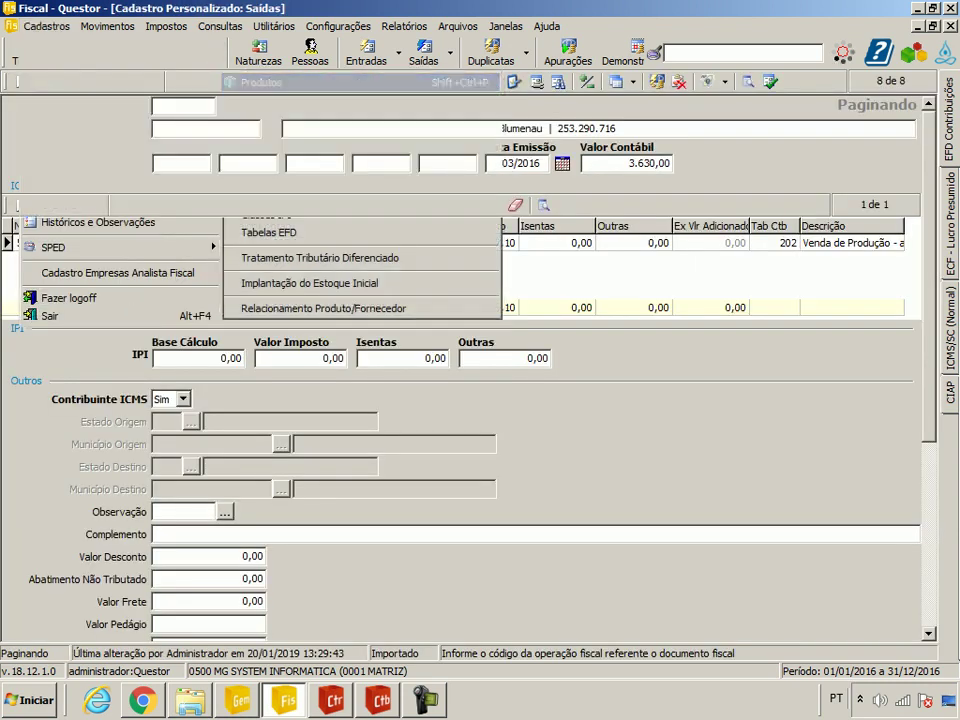
pyautogui.hotkey('ctrl', 'Tab')
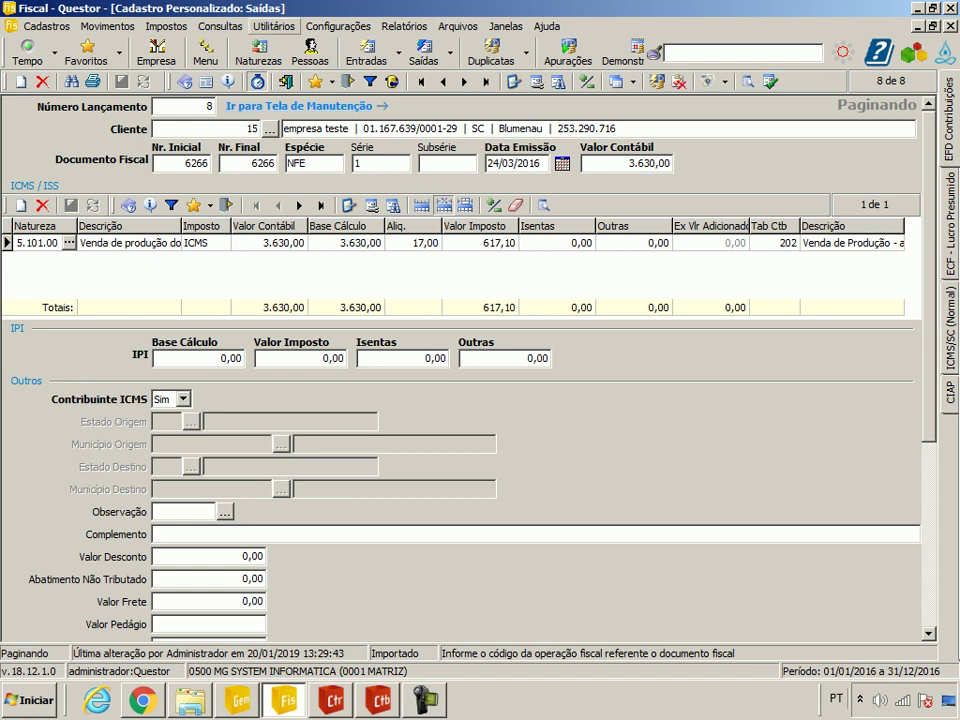
# Step: Open Auditoria Dados Fiscais and show the Documento Fiscal audits with the list widened enough to read their full descriptions
pyautogui.click(274, 26)
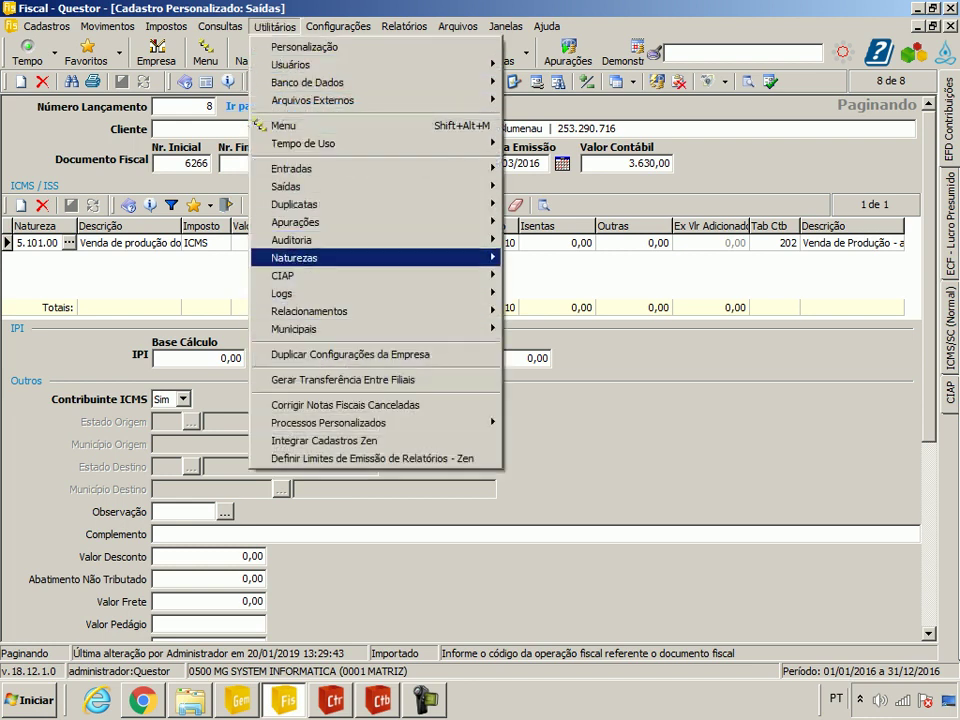
pyautogui.moveTo(292, 240)
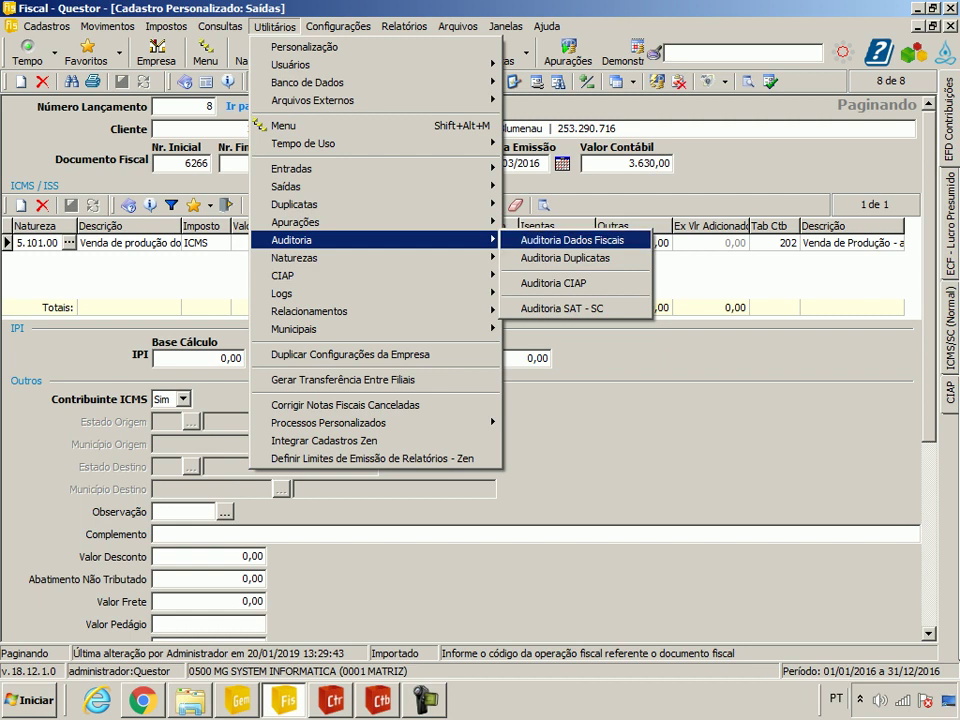
pyautogui.click(570, 240)
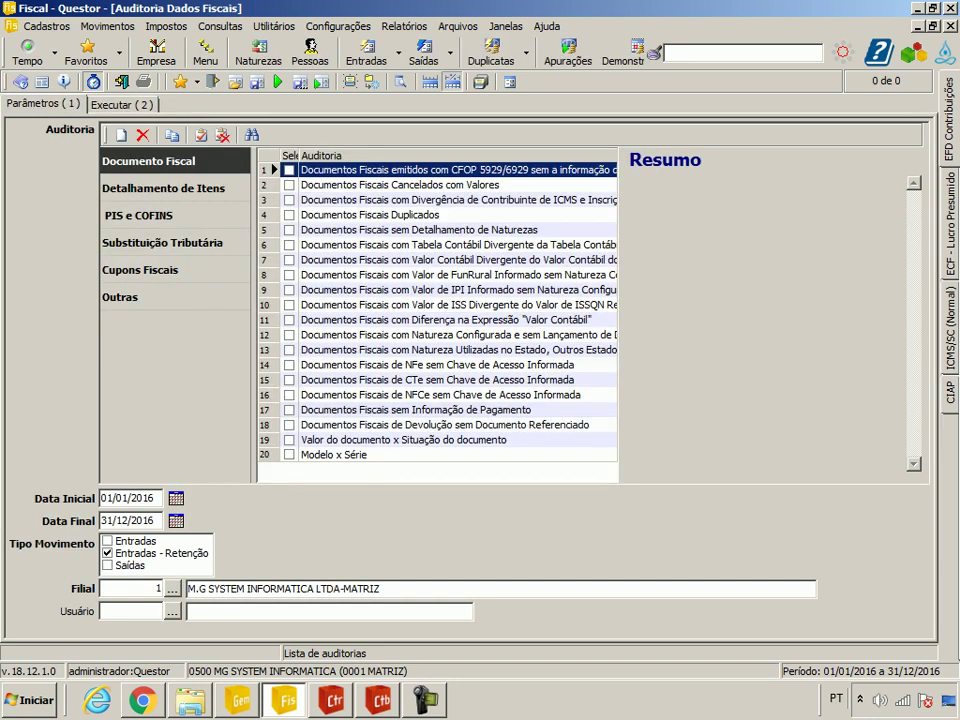
pyautogui.click(175, 161)
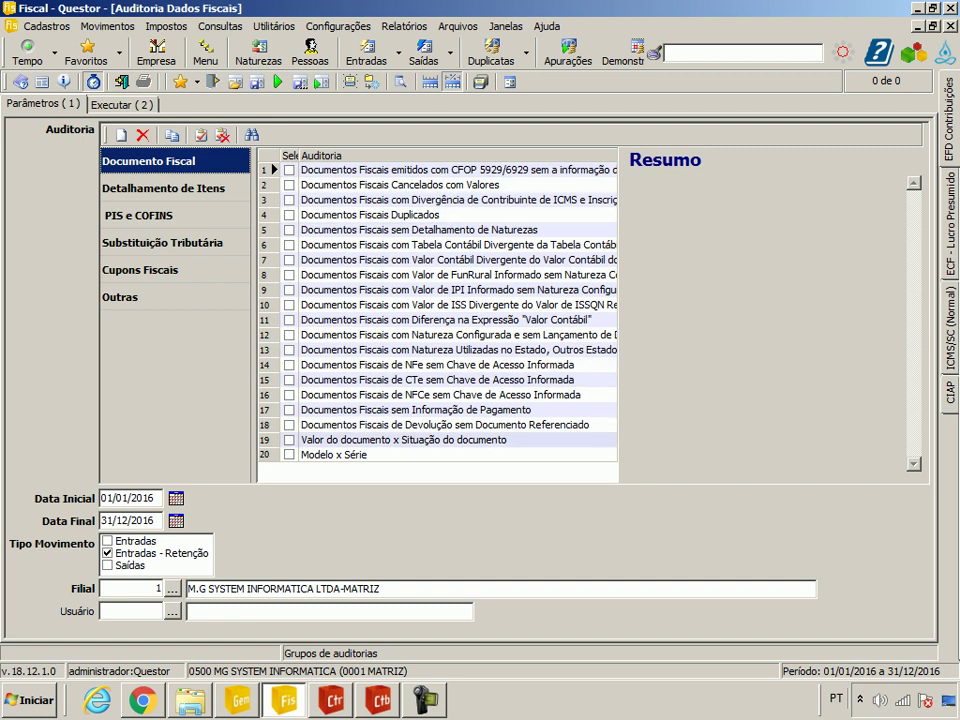
pyautogui.moveTo(620, 342); pyautogui.dragTo(795, 342)
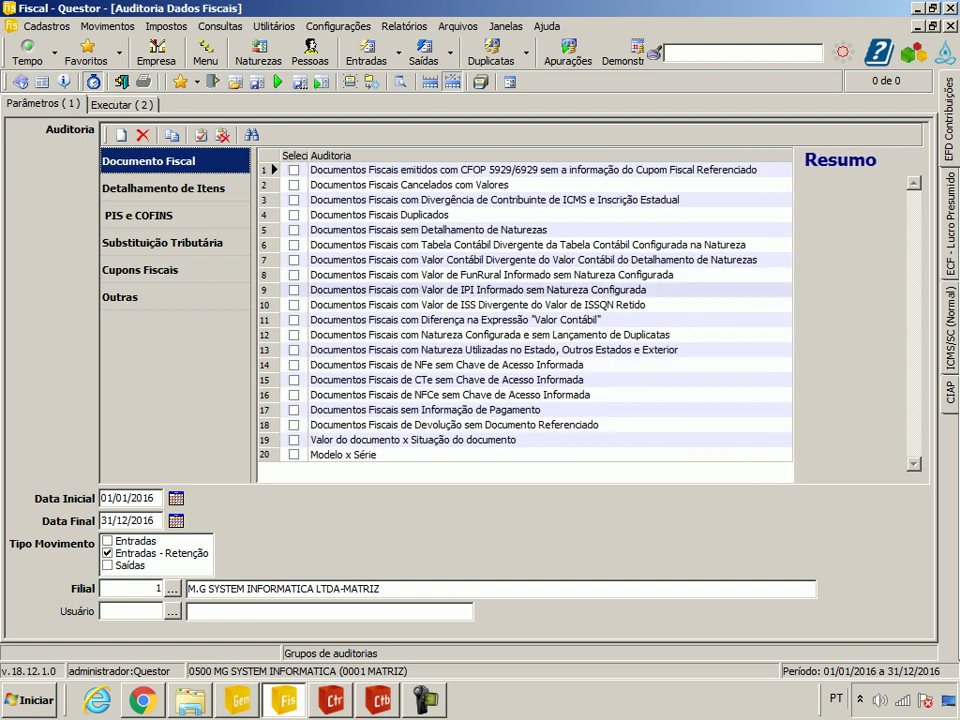
# Step: Examine the Detalhamento de Itens, PIS e COFINS, Substituição Tributária, Cupons Fiscais and Outras audit groups, and close the audit
pyautogui.click(164, 188)
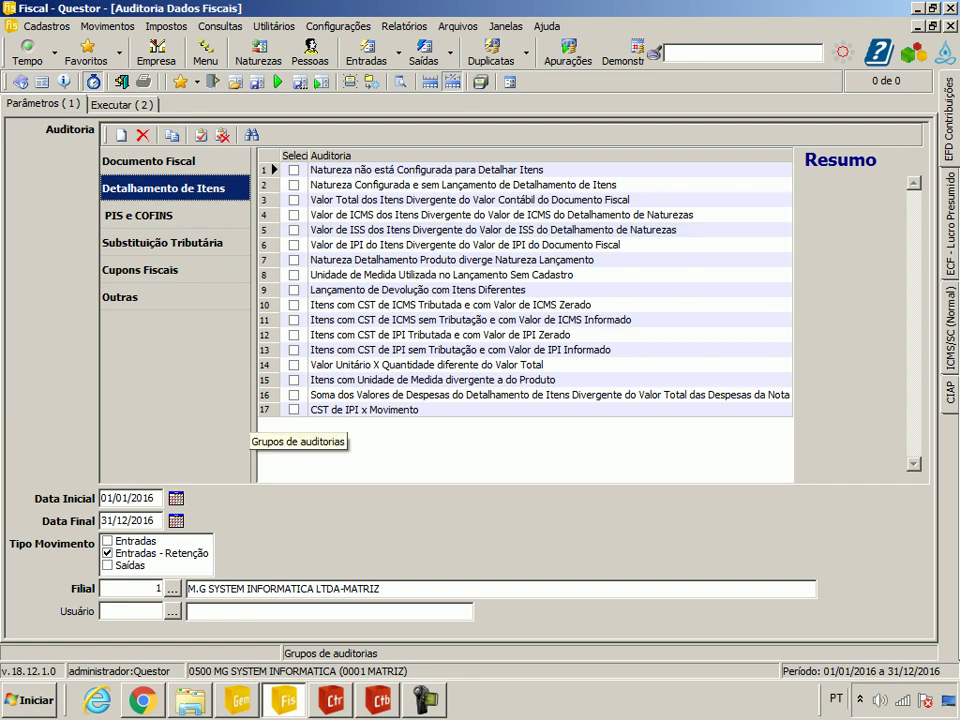
pyautogui.click(138, 215)
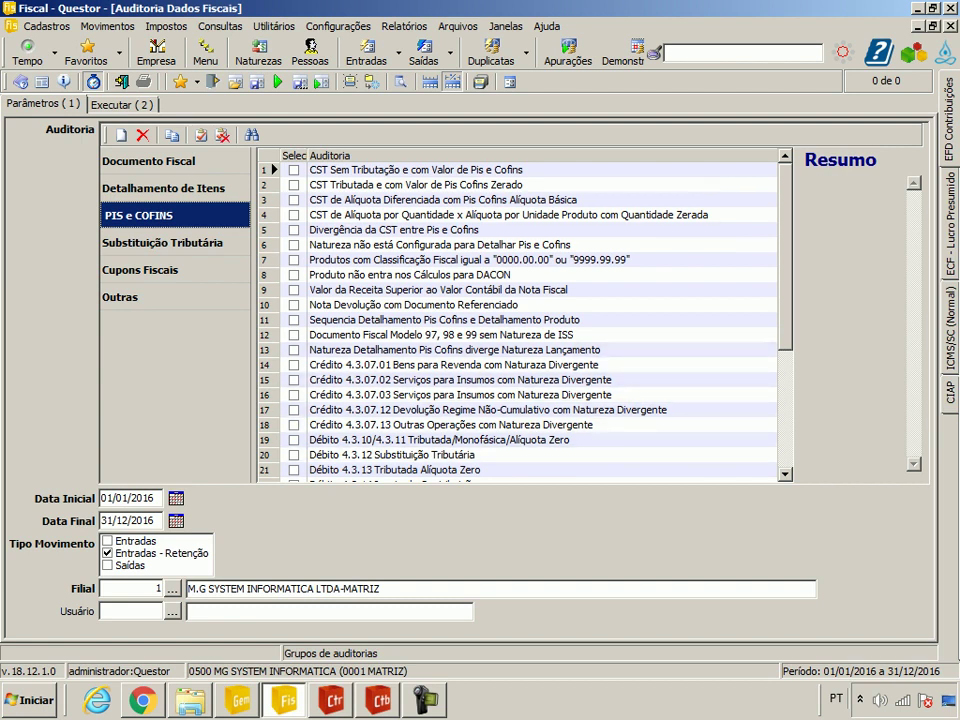
pyautogui.click(163, 243)
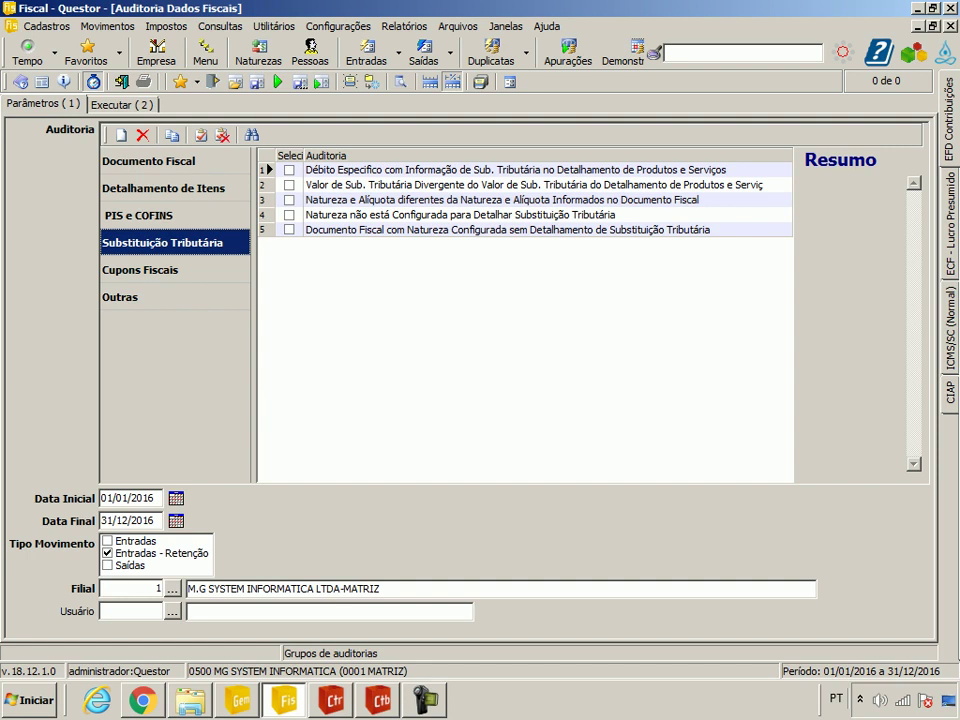
pyautogui.click(140, 270)
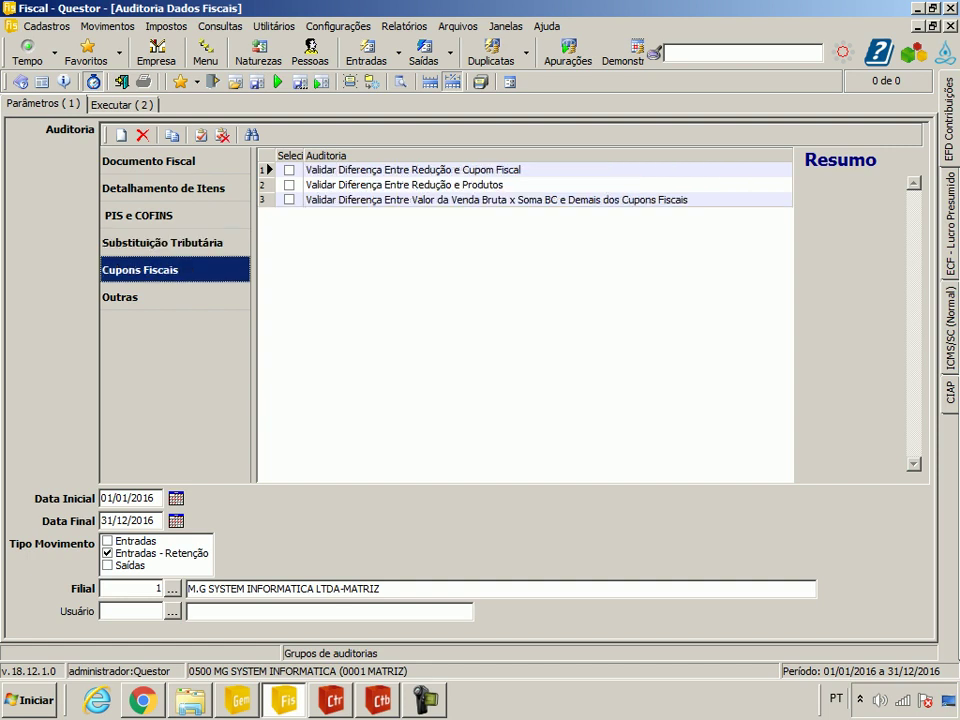
pyautogui.click(140, 297)
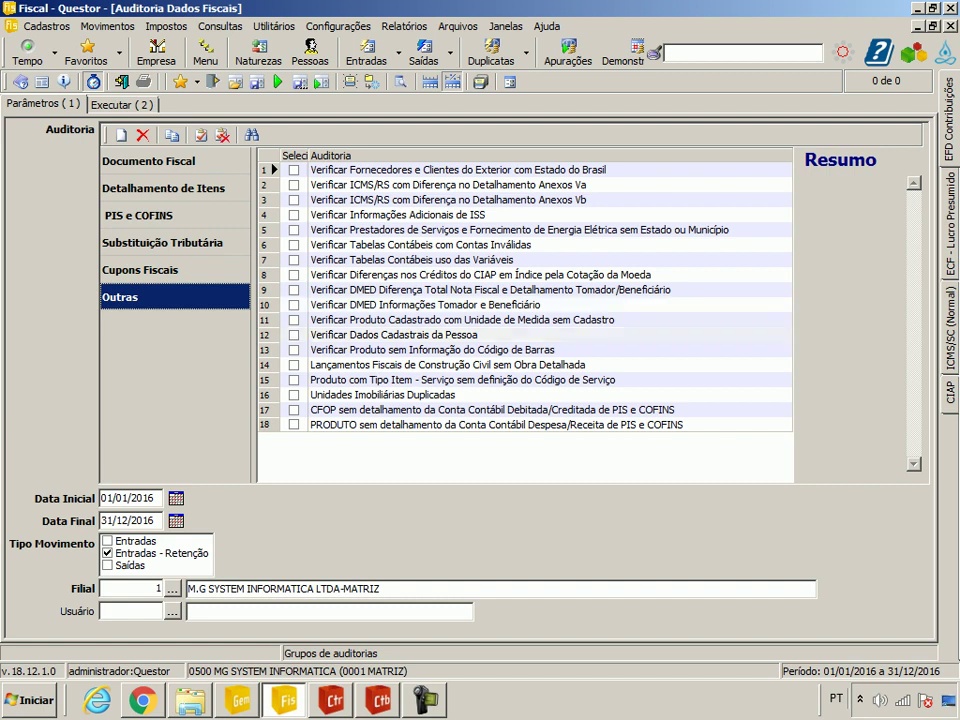
pyautogui.click(274, 26)
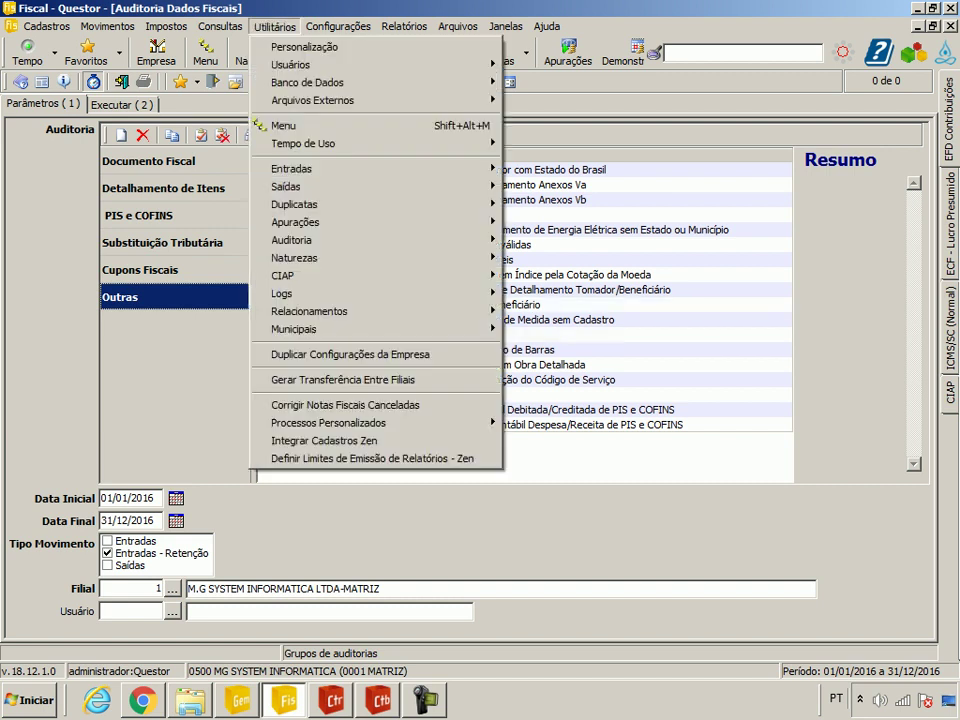
pyautogui.moveTo(300, 186)
pyautogui.click(808, 182)
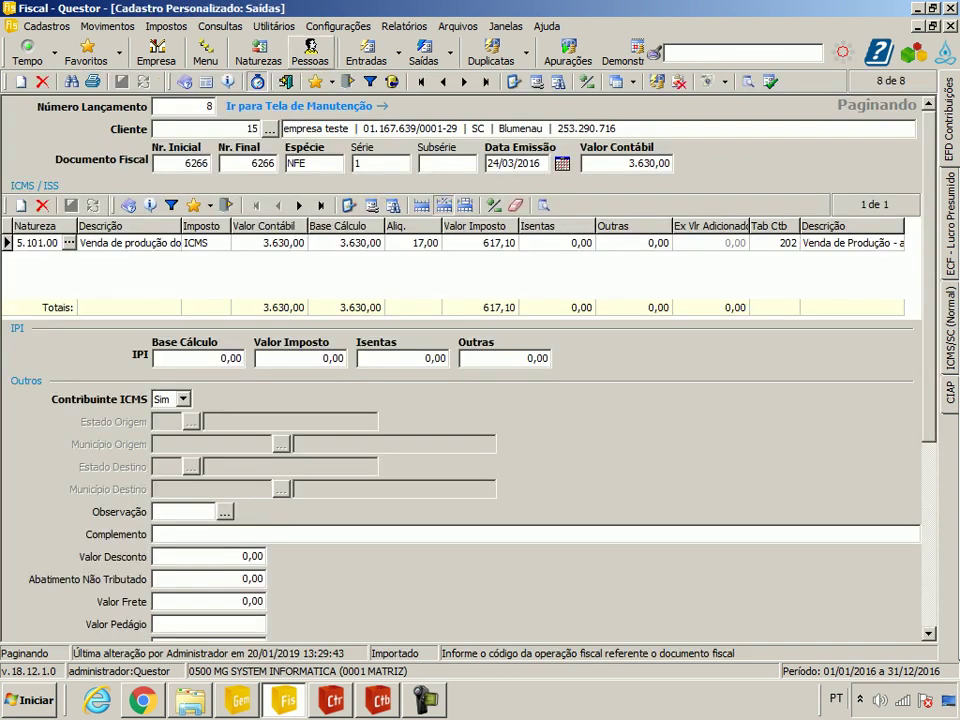
# Step: Open the Auditoria SAT - SC from the audit utilities
pyautogui.click(274, 26)
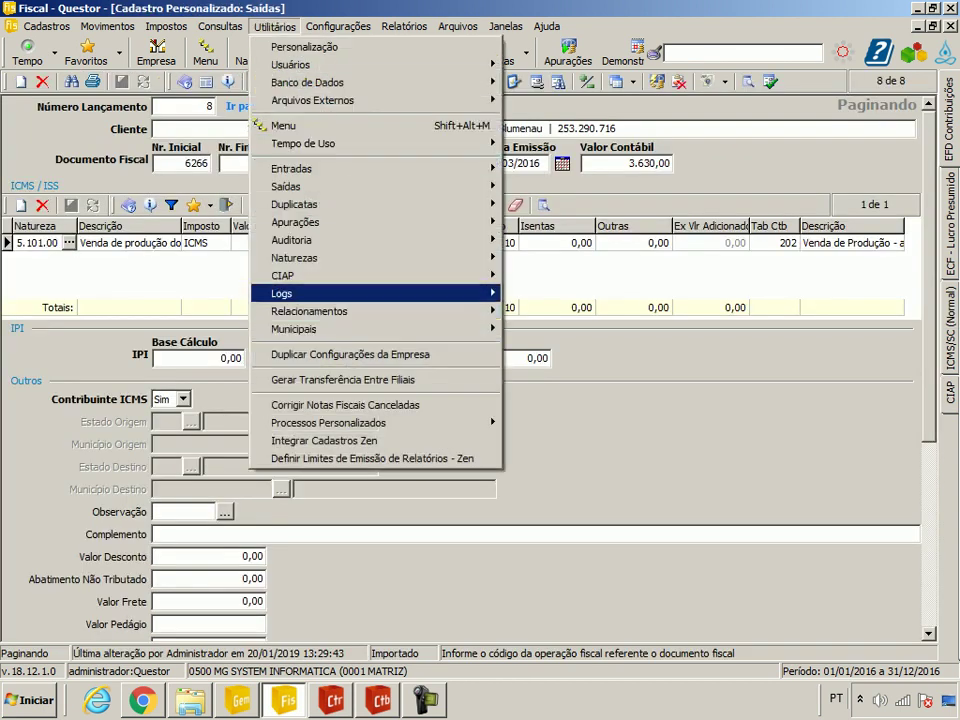
pyautogui.moveTo(300, 240)
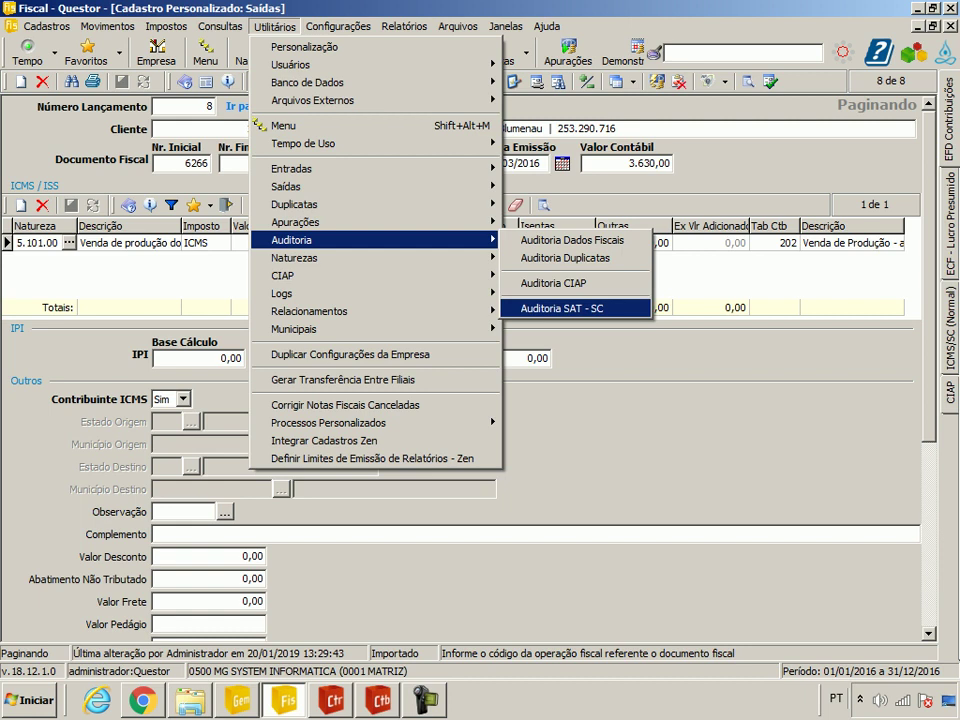
pyautogui.press('Return')
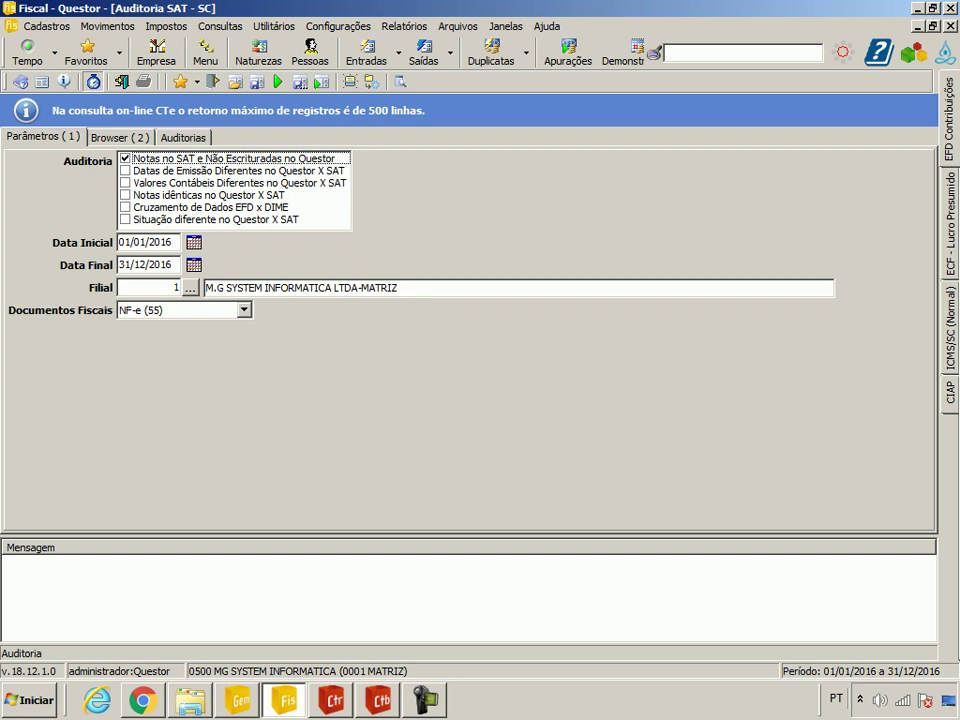
# Step: Include the SAT audits for different Datas de Emissão, different Valores Contábeis, Notas idênticas and Situação diferente in the audit selection
pyautogui.click(125, 171)
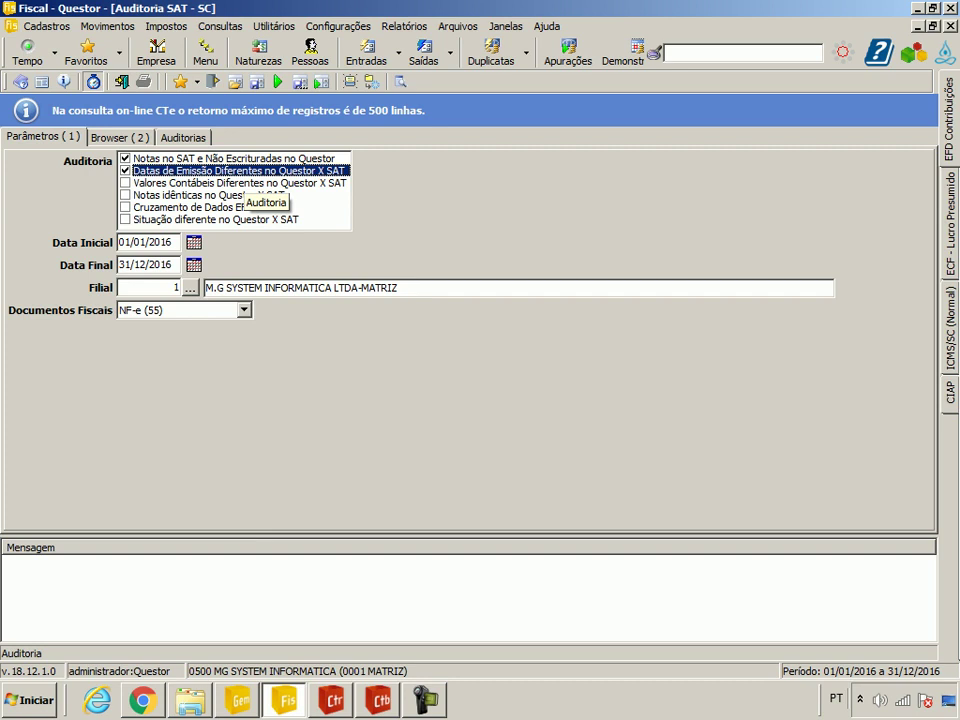
pyautogui.click(336, 183)
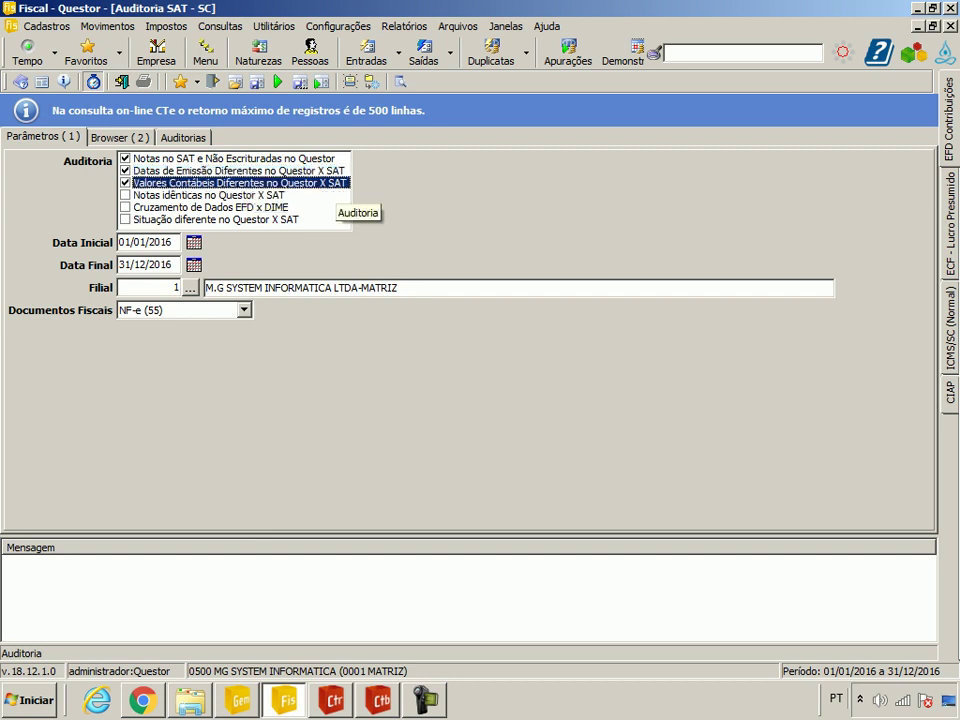
pyautogui.click(289, 195)
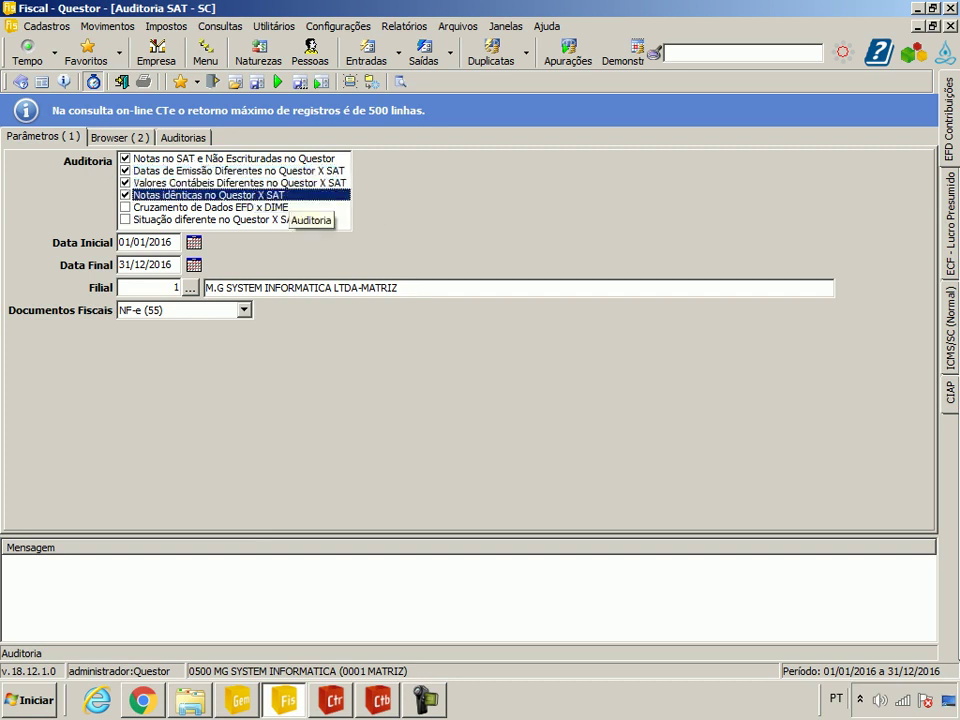
pyautogui.click(288, 219)
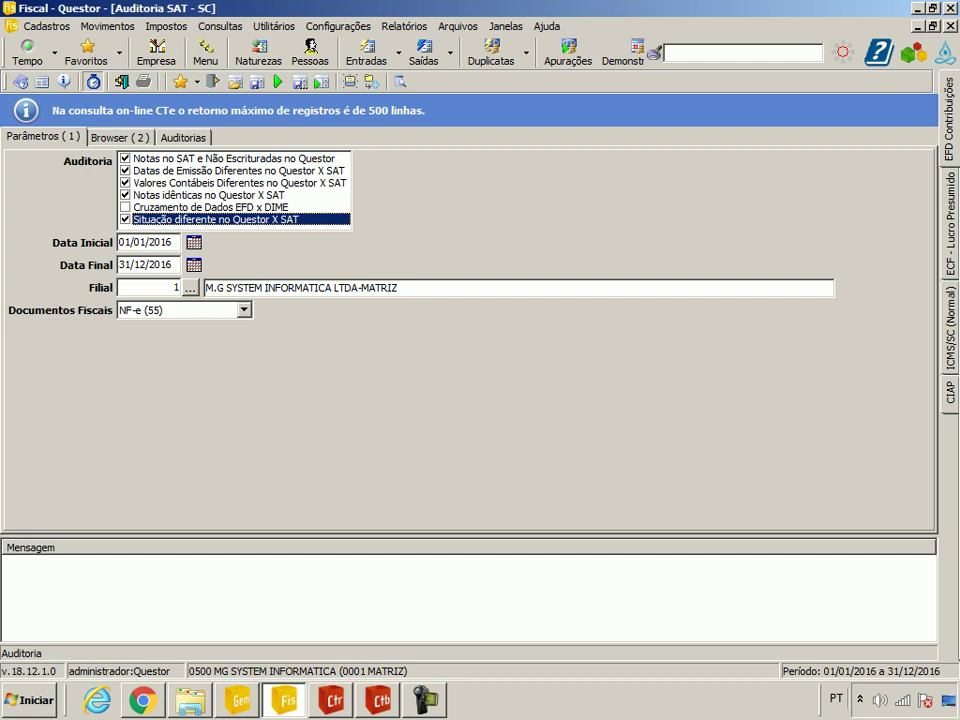
# Step: Deselect all the SAT comparison audits and select only Cruzamento de Dados EFD x DIME
pyautogui.click(125, 159)
pyautogui.click(125, 171)
pyautogui.click(125, 183)
pyautogui.click(125, 195)
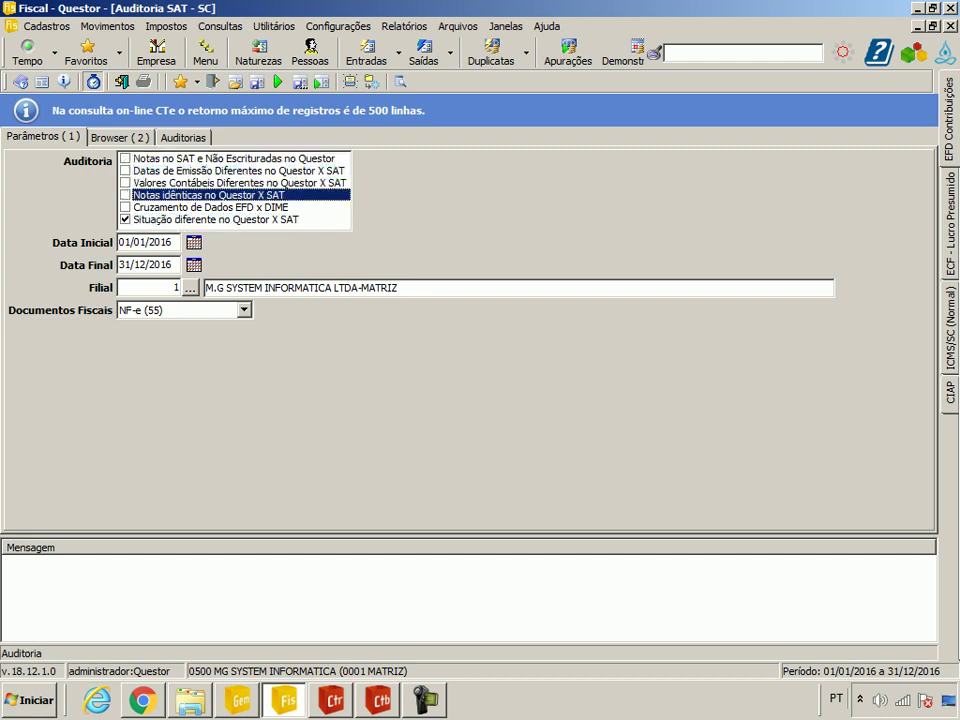
pyautogui.click(125, 219)
pyautogui.click(125, 207)
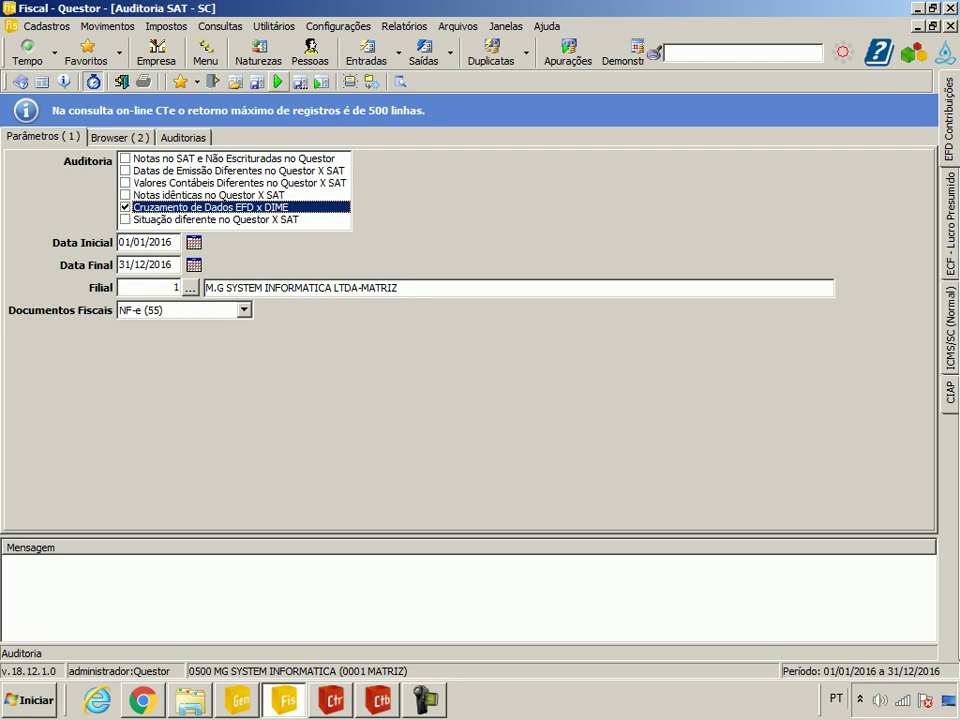
# Step: Check where the SAT audit shows its results, return to its parameters and close the audit
pyautogui.click(183, 138)
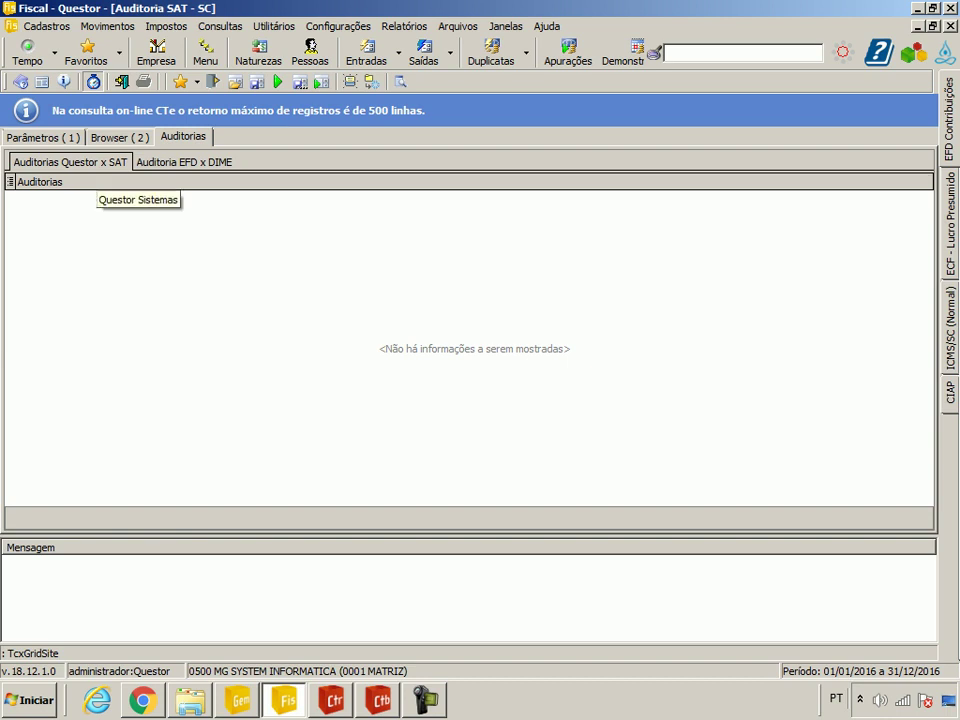
pyautogui.click(42, 137)
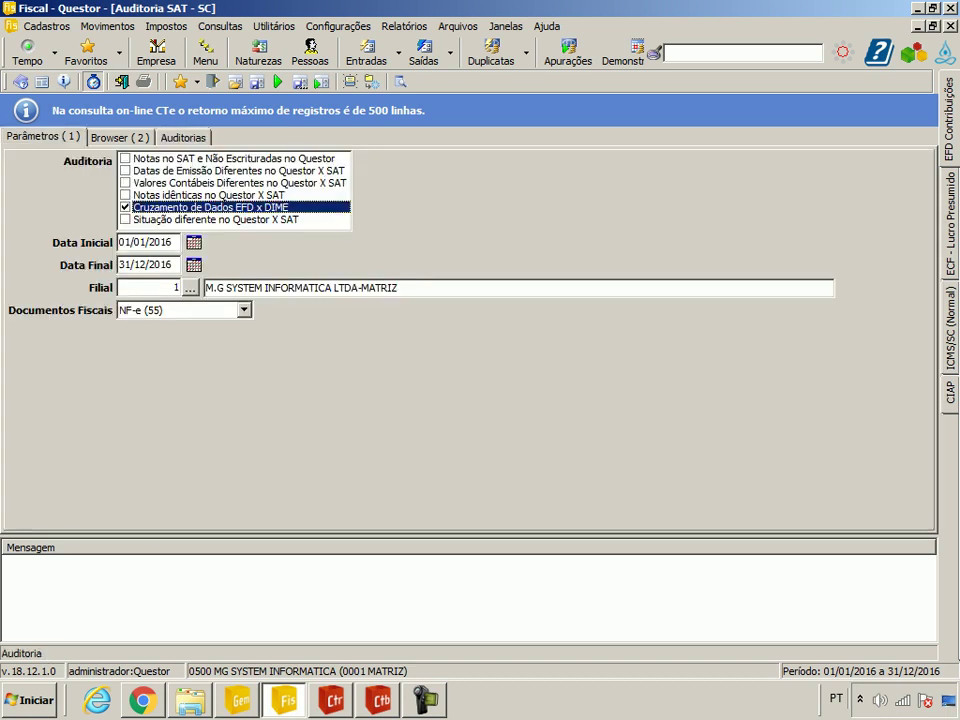
pyautogui.click(121, 81)
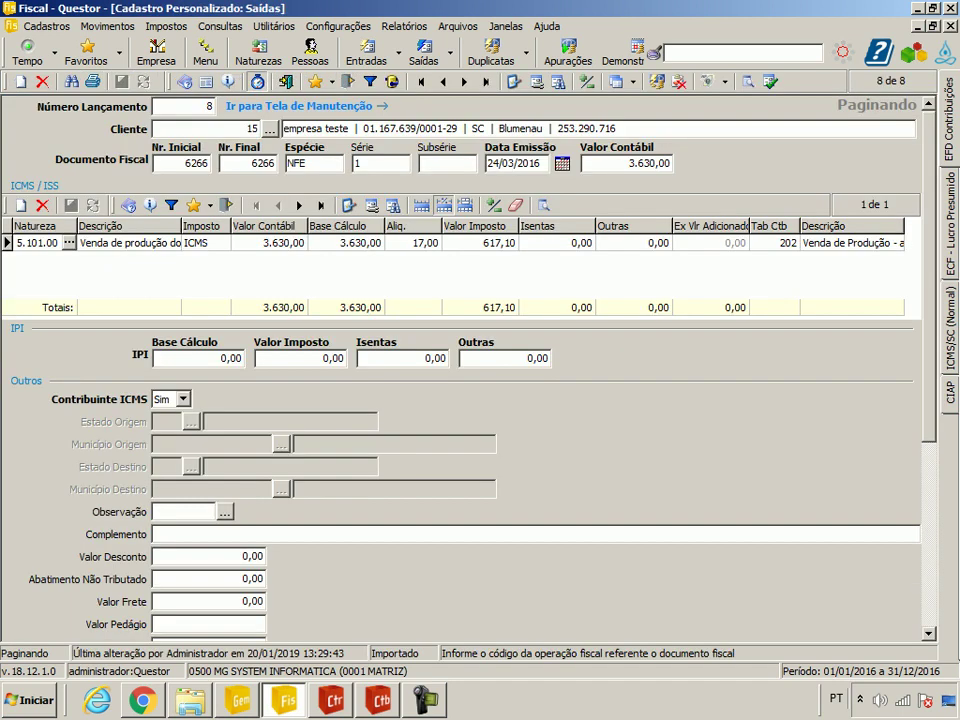
pyautogui.click(273, 26)
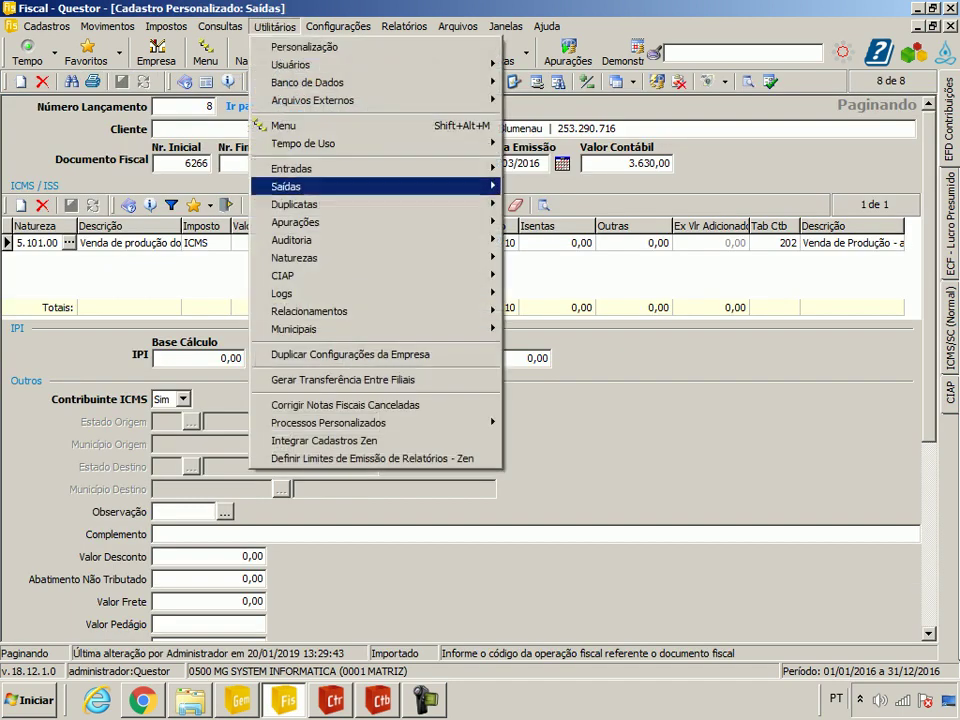
pyautogui.moveTo(300, 186)
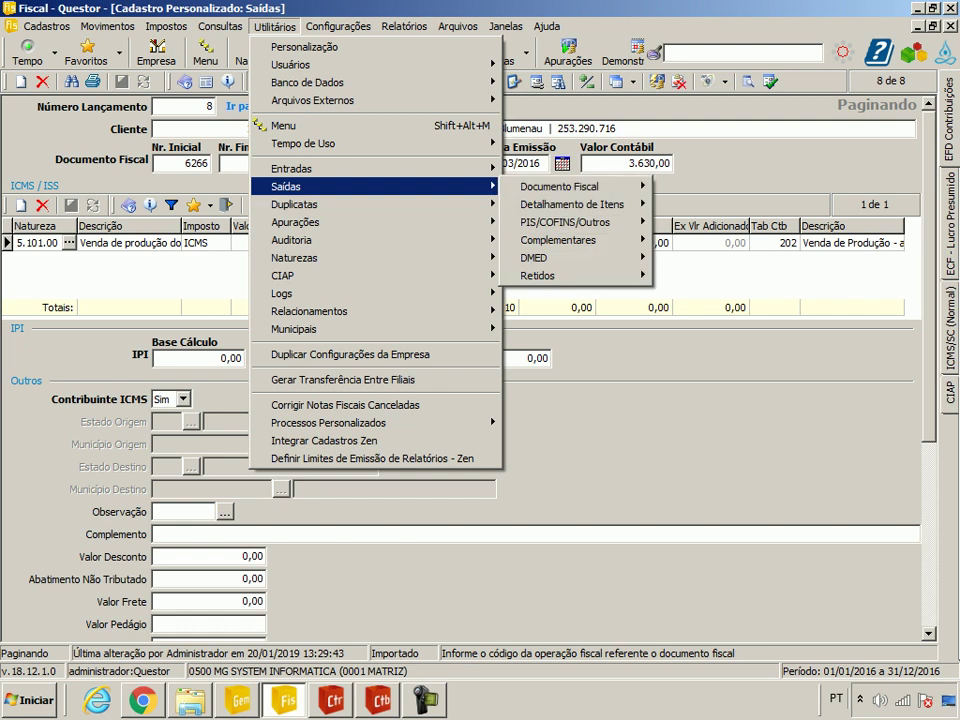
pyautogui.moveTo(560, 186)
pyautogui.press('Up')
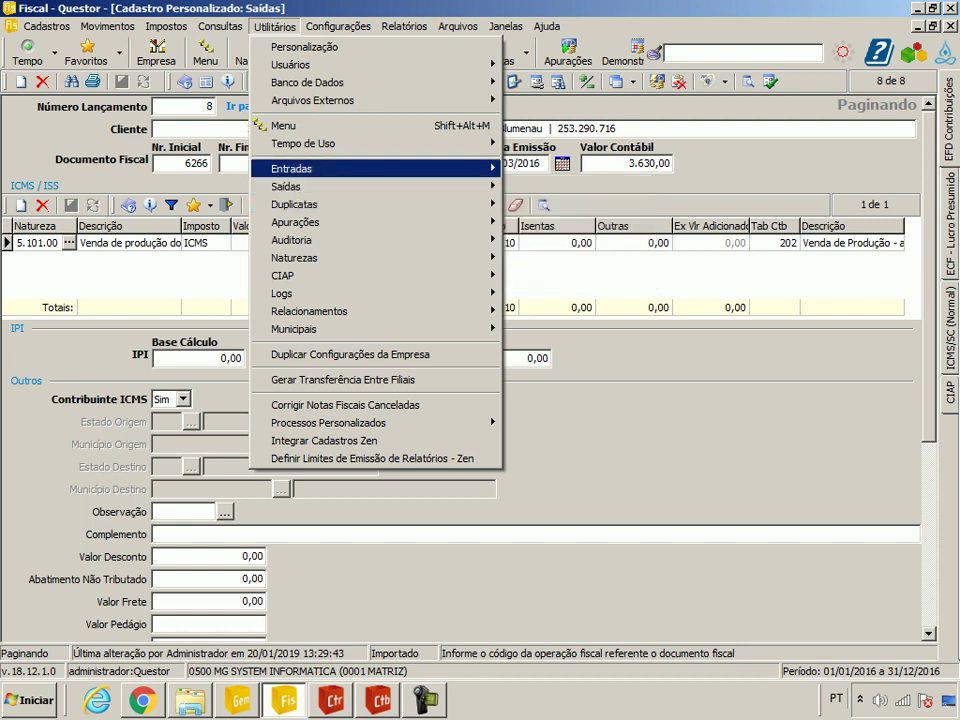
pyautogui.press('Down')
pyautogui.press('Right')
pyautogui.press('Escape')
pyautogui.press('Escape')
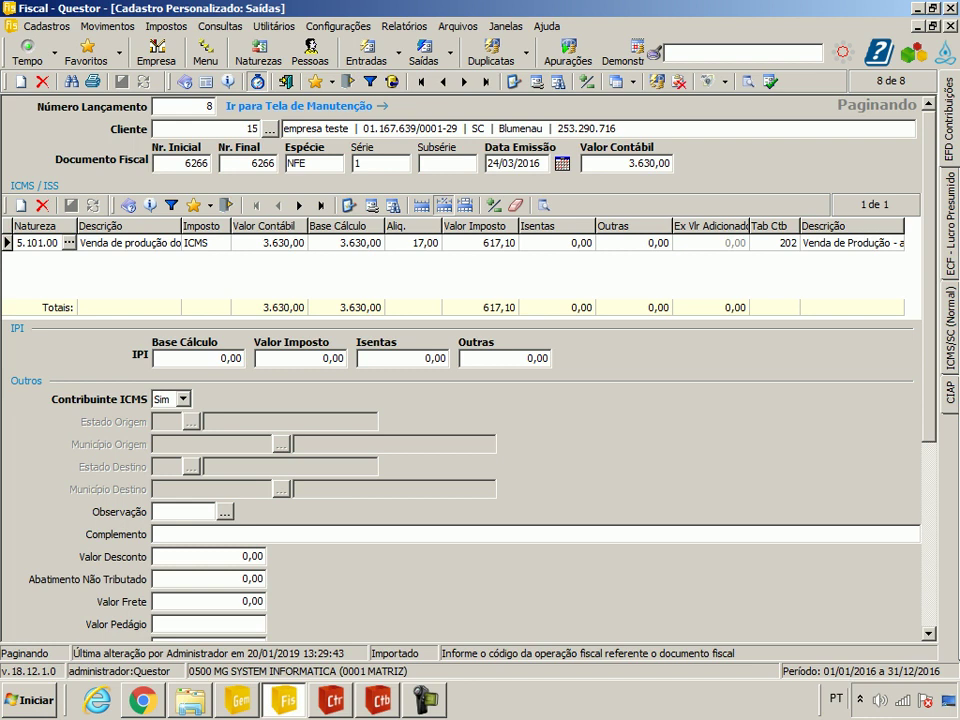
# Step: Open the PIS/COFINS/Outros detail of the latest Entradas entry and check its PIS tax situation code and rate
pyautogui.click(366, 52)
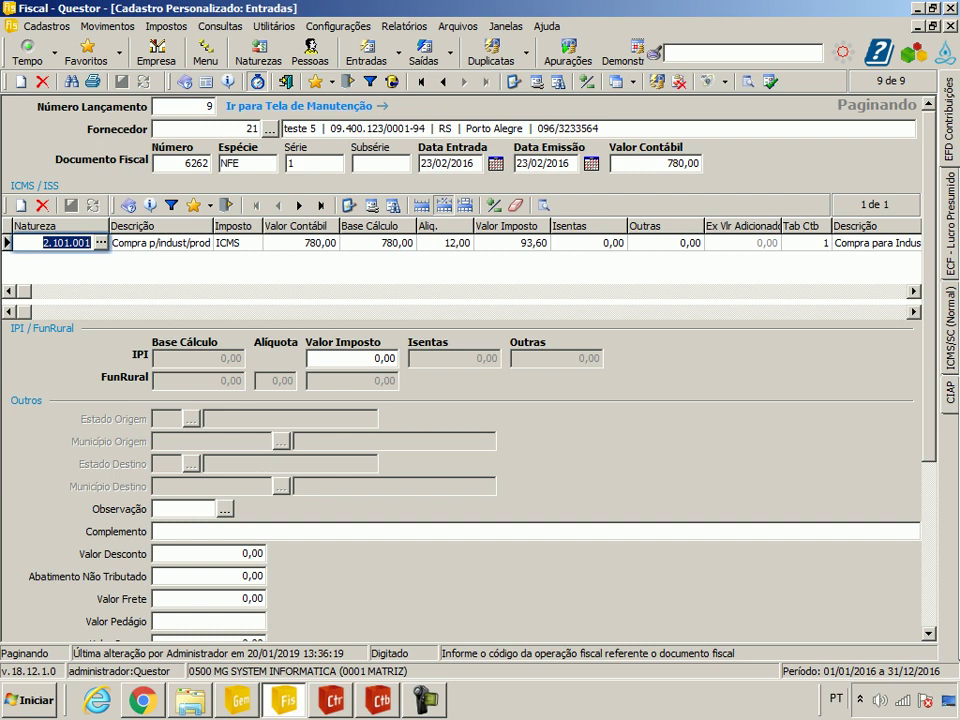
pyautogui.click(630, 82)
pyautogui.click(675, 122)
pyautogui.press('Return')
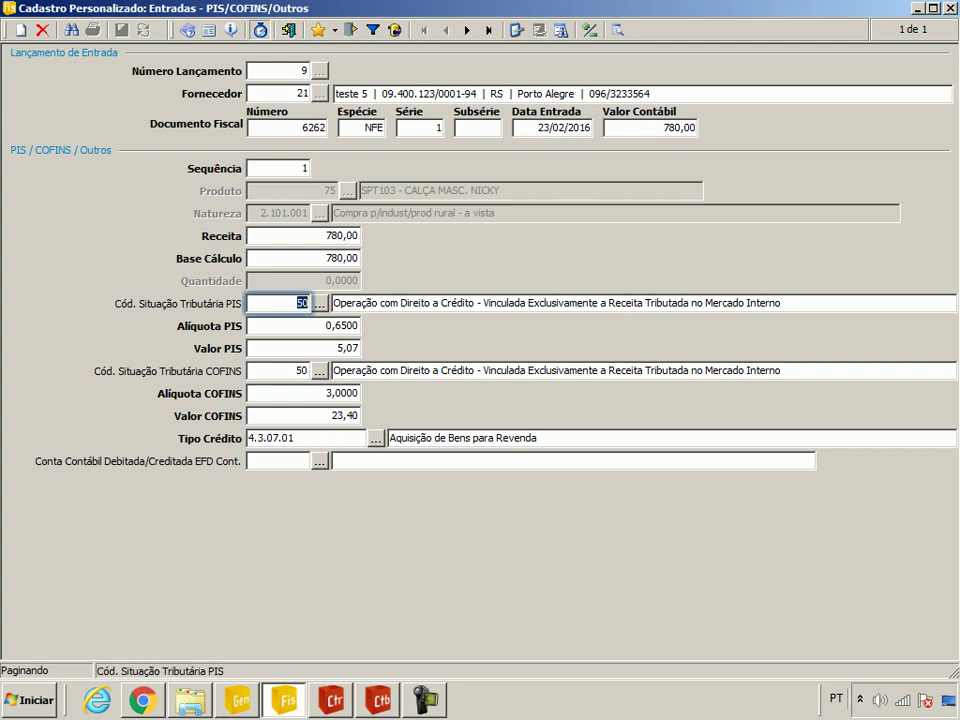
pyautogui.press('Return')
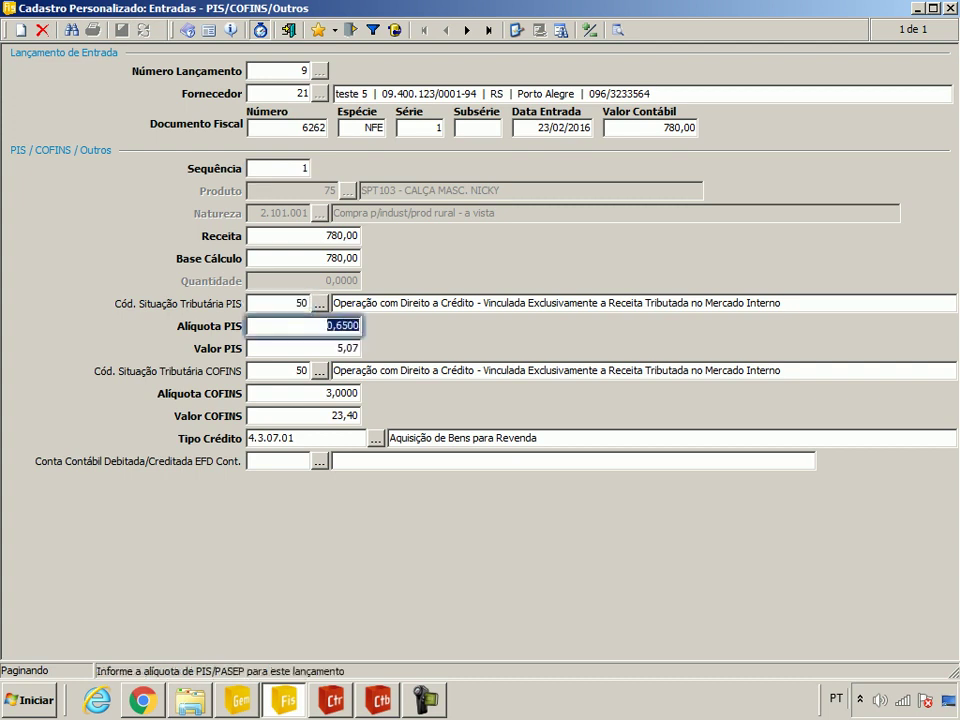
# Step: Compare the PIS and COFINS tax situation codes in the entry's PIS/COFINS/Outros detail, then close the detail
pyautogui.click(302, 302)
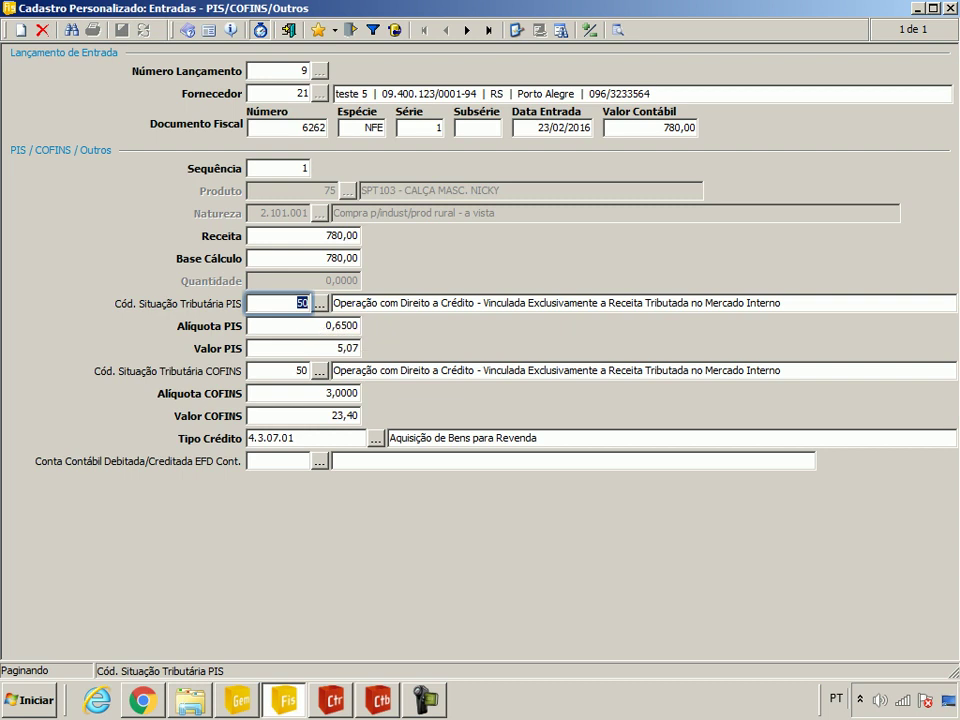
pyautogui.click(300, 370)
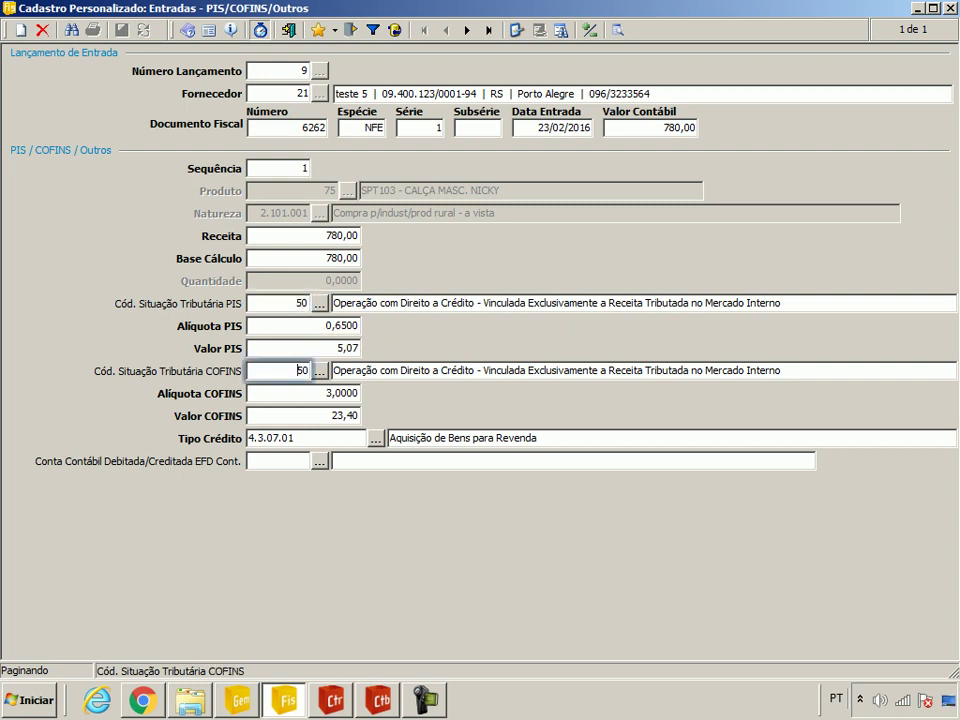
pyautogui.click(302, 302)
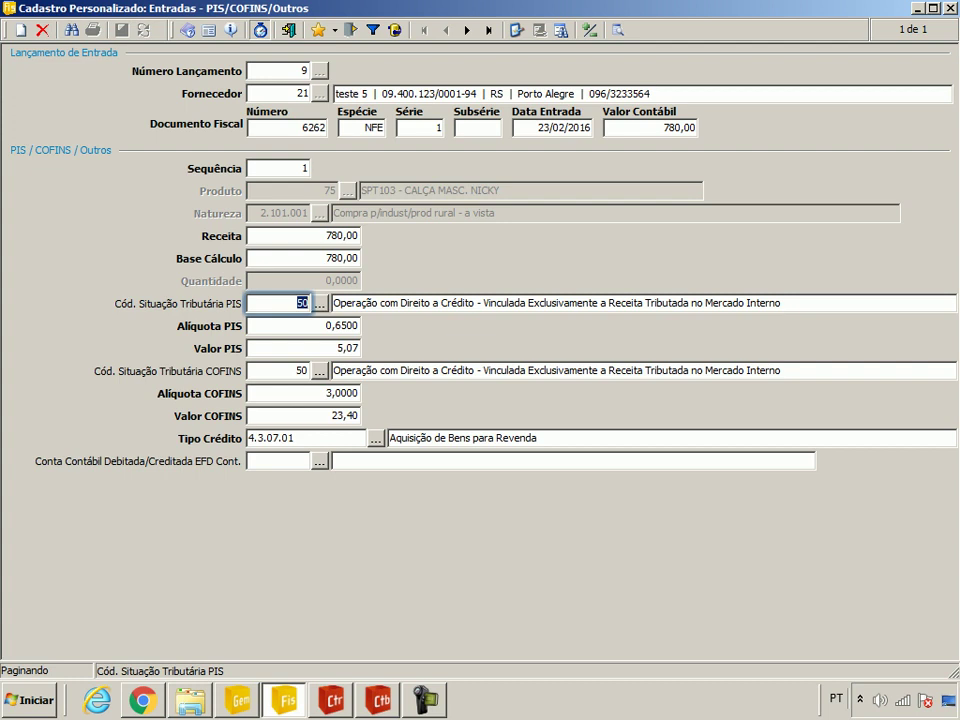
pyautogui.click(302, 370)
pyautogui.click(302, 302)
pyautogui.click(288, 30)
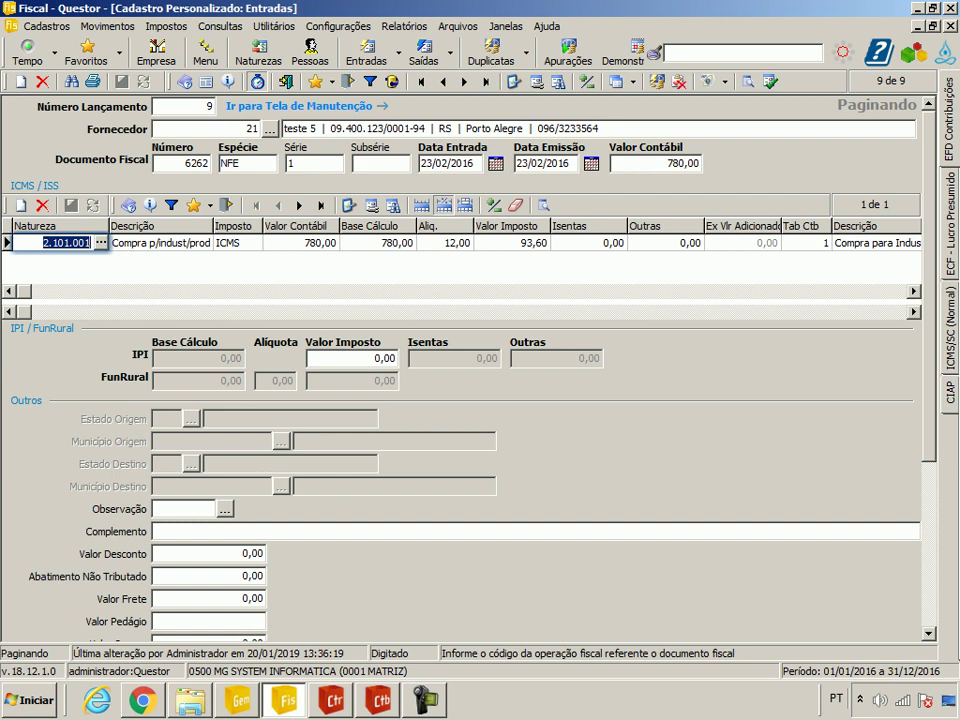
pyautogui.click(632, 81)
pyautogui.click(680, 122)
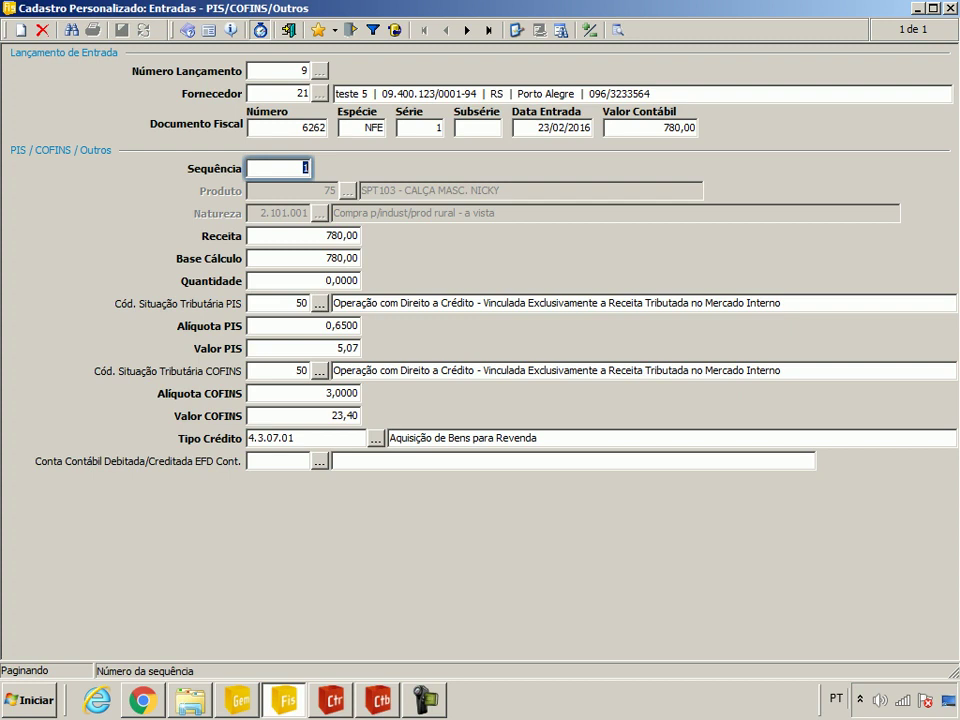
pyautogui.click(288, 30)
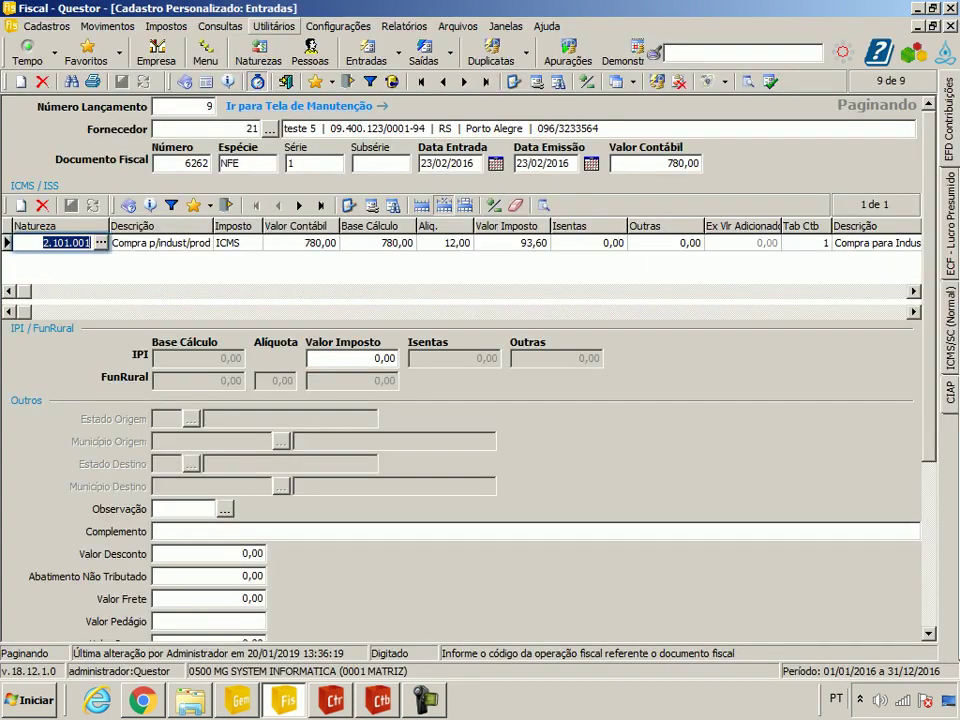
# Step: Clear the PIS and COFINS detail of the Entradas for the period 01/02/2016 to 29/02/2016 with Limpar Detalhamento PIS e COFINS
pyautogui.click(275, 27)
pyautogui.moveTo(300, 186)
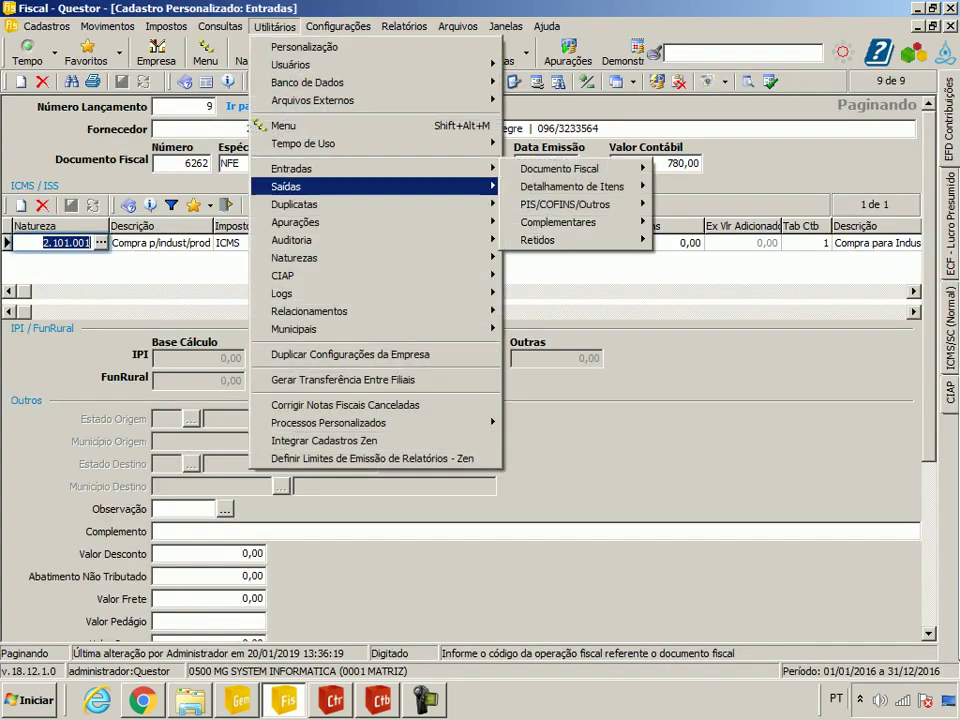
pyautogui.moveTo(565, 204)
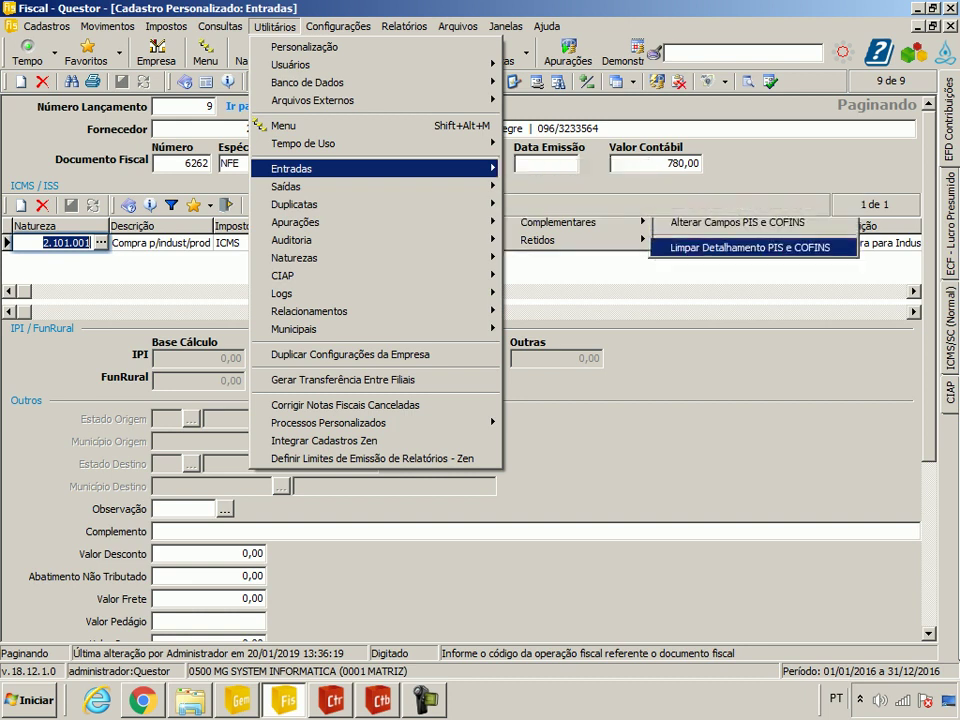
pyautogui.click(750, 247)
pyautogui.click(212, 157)
pyautogui.hotkey('shift', 'Home')
pyautogui.write('01/02/20')
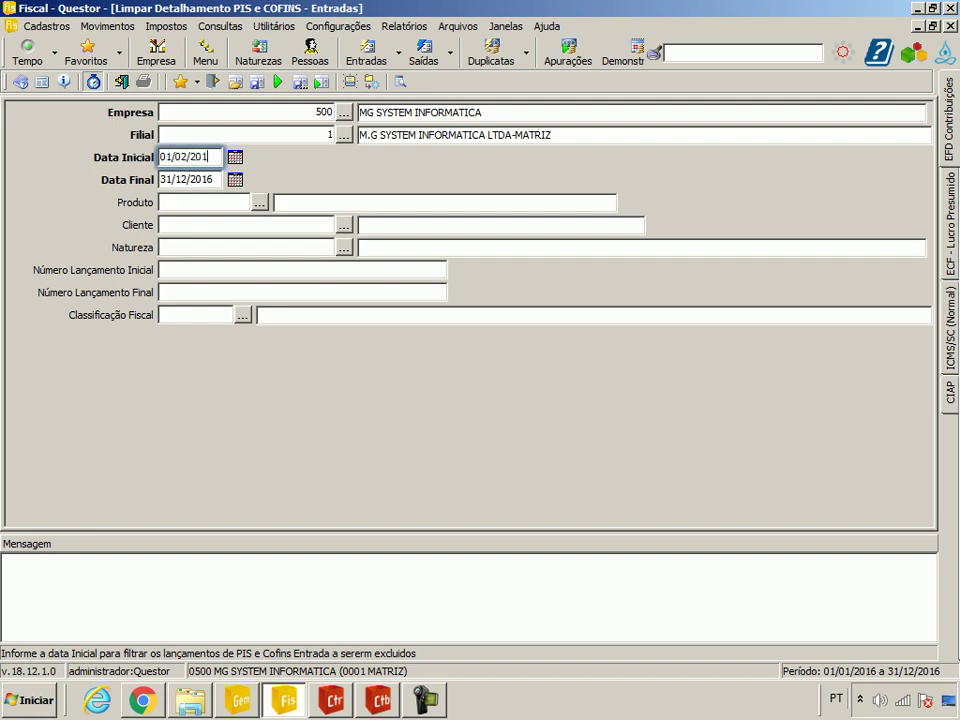
pyautogui.write('16')
pyautogui.press('Tab')
pyautogui.write('29/02/20')
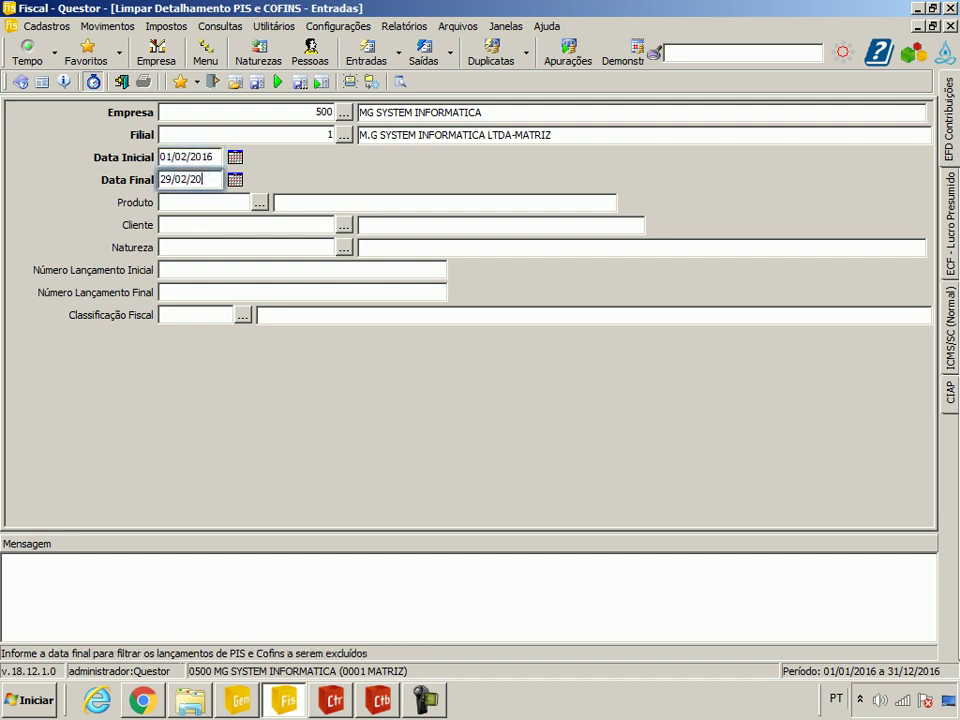
pyautogui.write('16')
pyautogui.press('Tab')
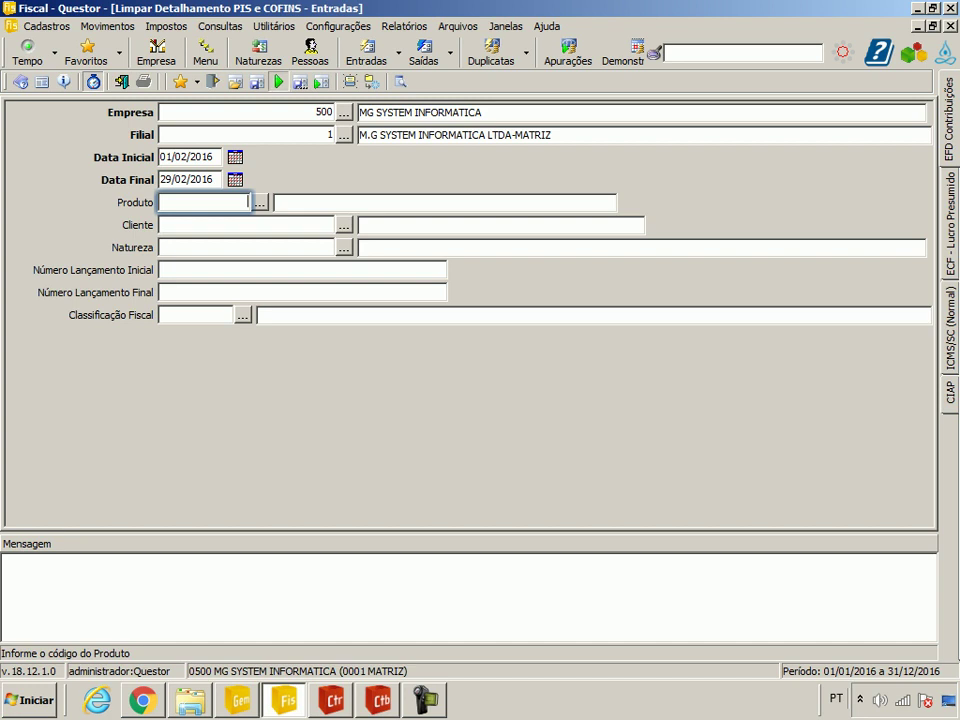
pyautogui.click(278, 82)
pyautogui.click(446, 373)
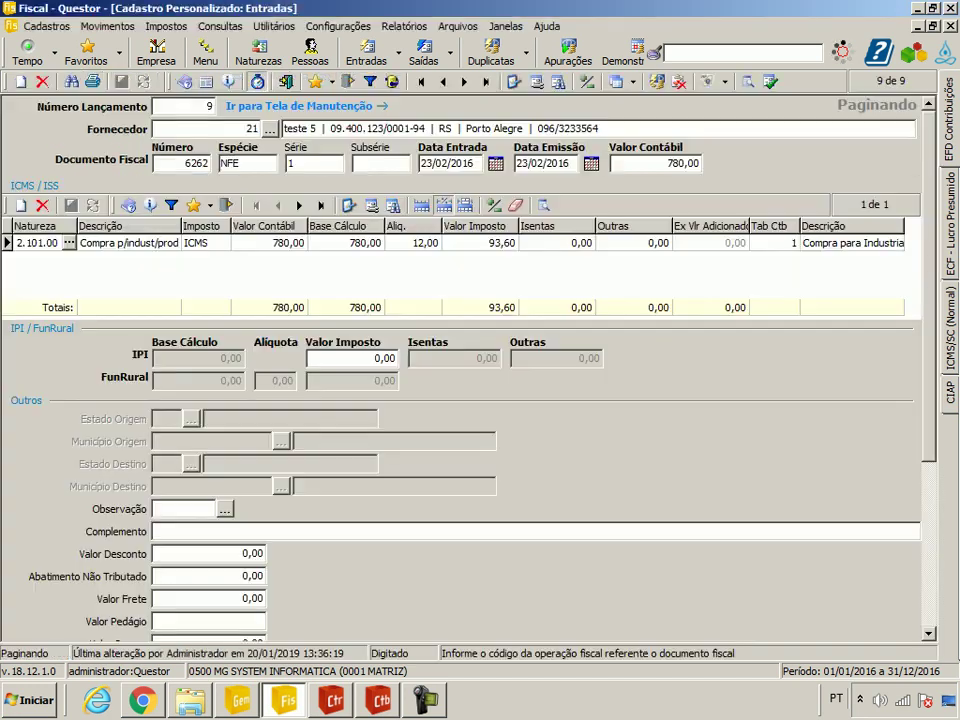
pyautogui.press('Escape')
# Step: Check the PIS/COFINS/Outros detail of the Entradas entry after the clearing and leave it without saving a record
pyautogui.click(620, 82)
pyautogui.click(670, 122)
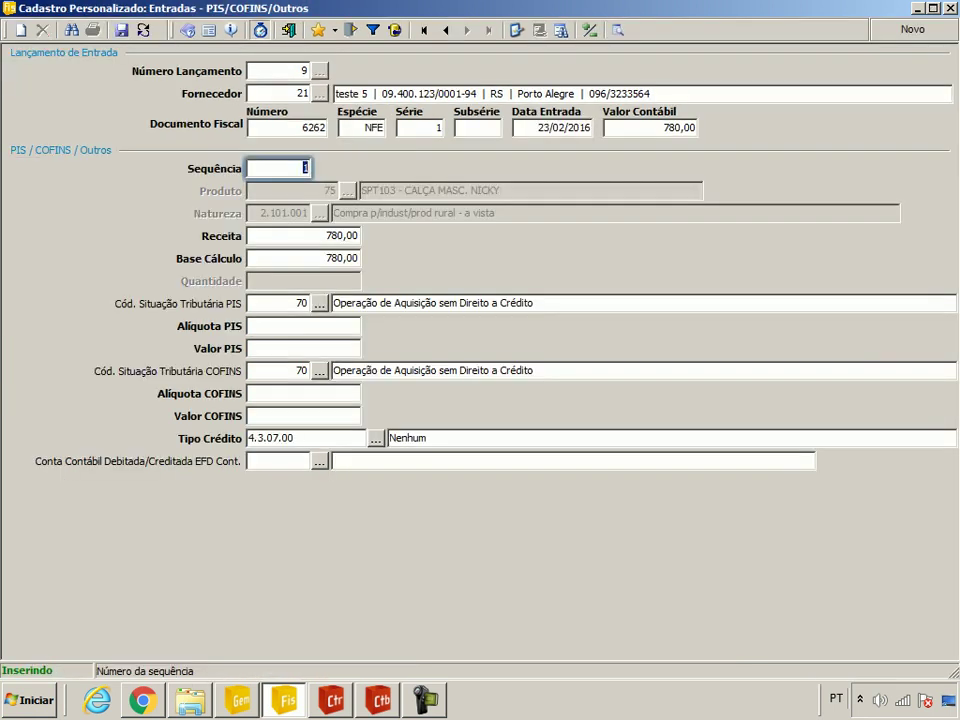
pyautogui.press('Escape')
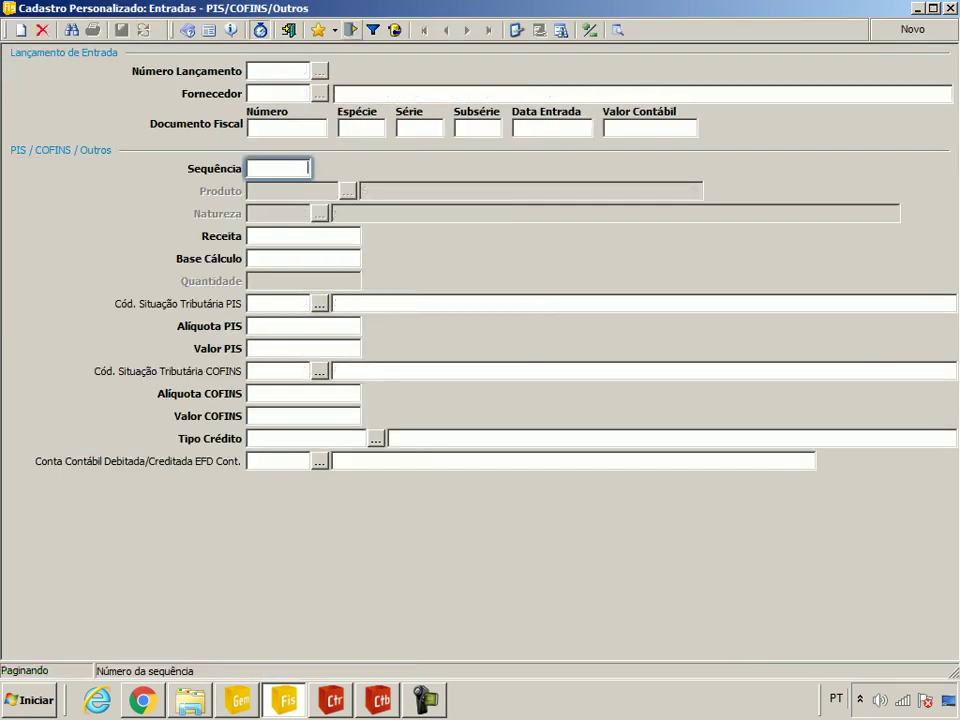
pyautogui.press('Escape')
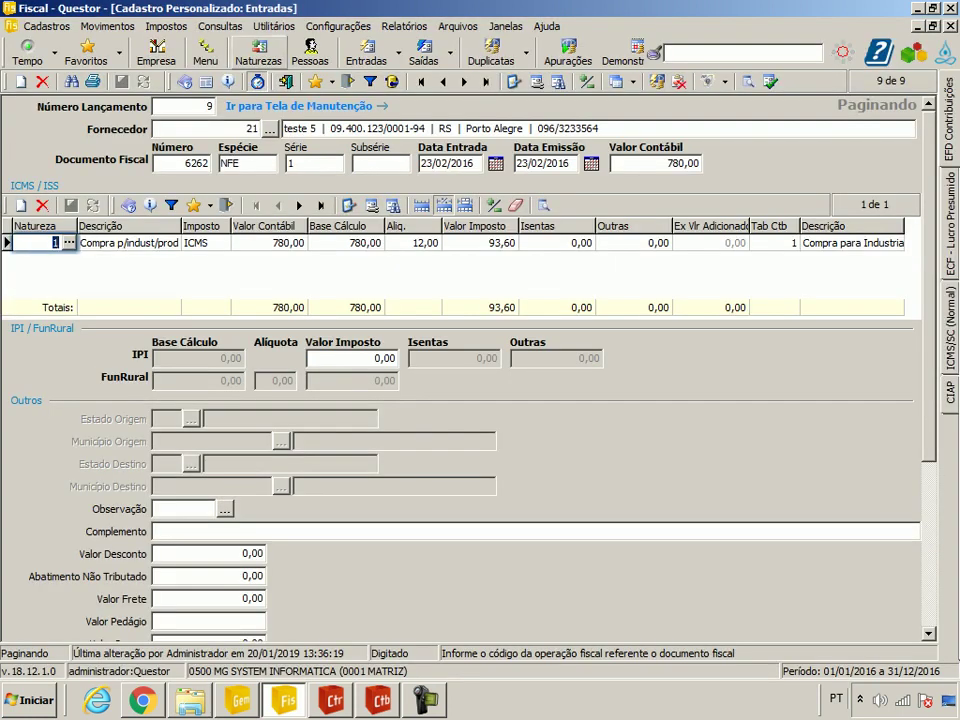
pyautogui.click(275, 26)
pyautogui.moveTo(380, 168)
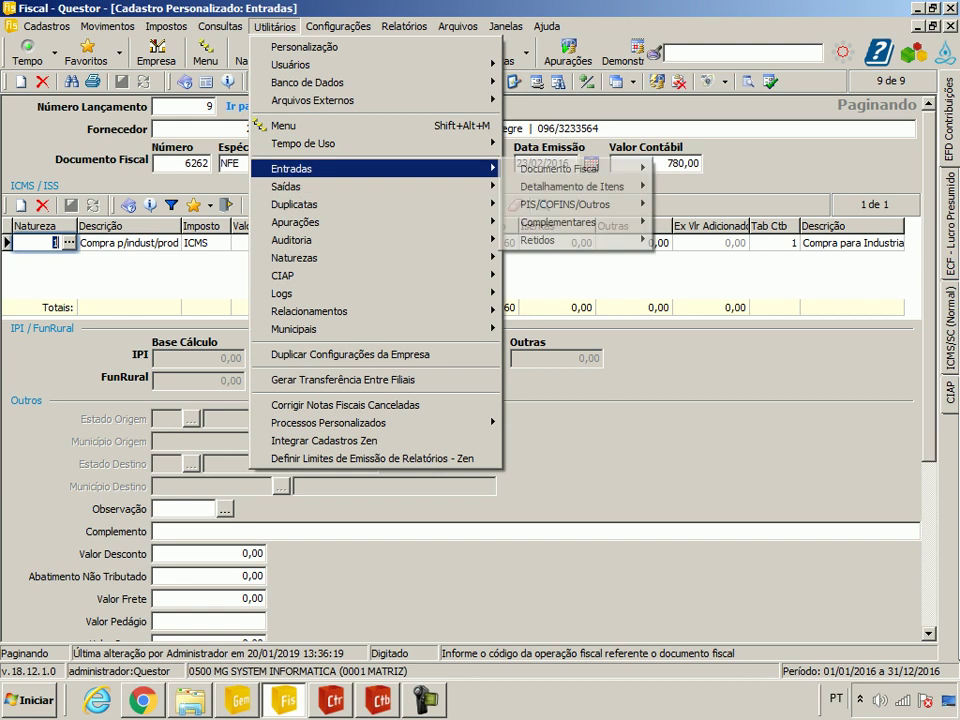
pyautogui.moveTo(565, 204)
pyautogui.press('Up')
pyautogui.press('Up')
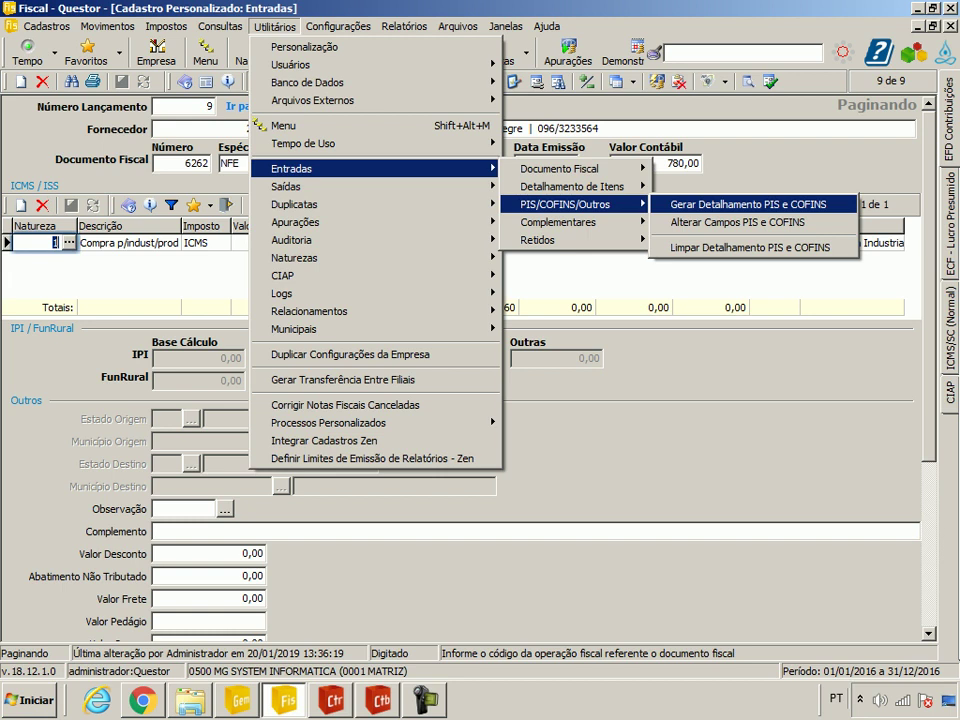
pyautogui.press('Escape')
pyautogui.press('Escape')
pyautogui.press('Escape')
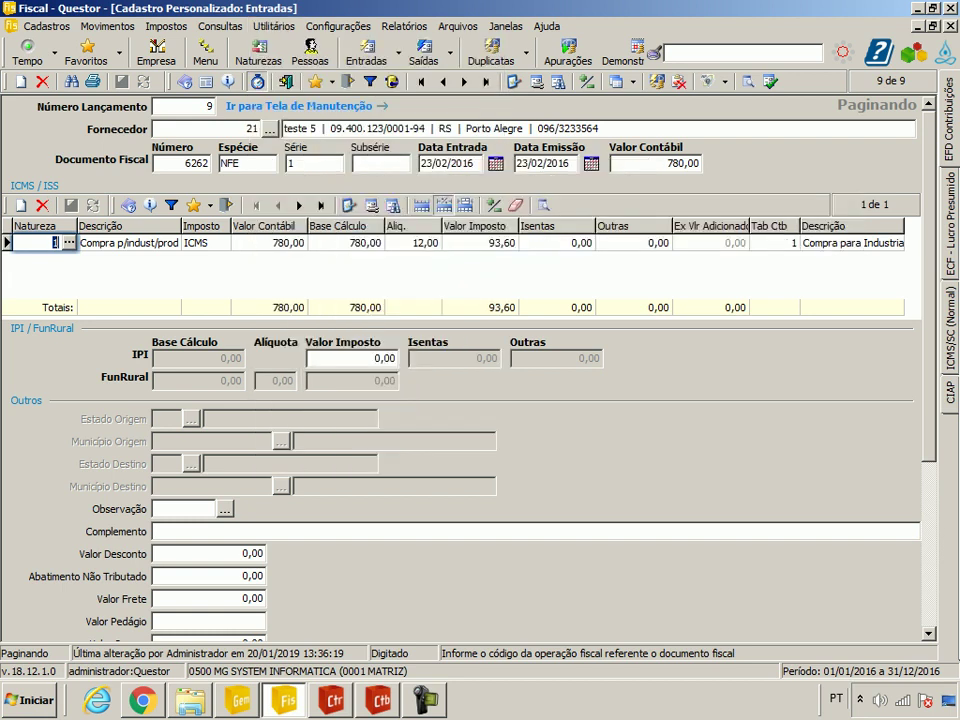
# Step: Open the entry's Detalhamento de Itens, check the product code of the item and close the detail
pyautogui.click(633, 81)
pyautogui.press('Down')
pyautogui.press('Down')
pyautogui.press('Down')
pyautogui.press('Down')
pyautogui.press('Return')
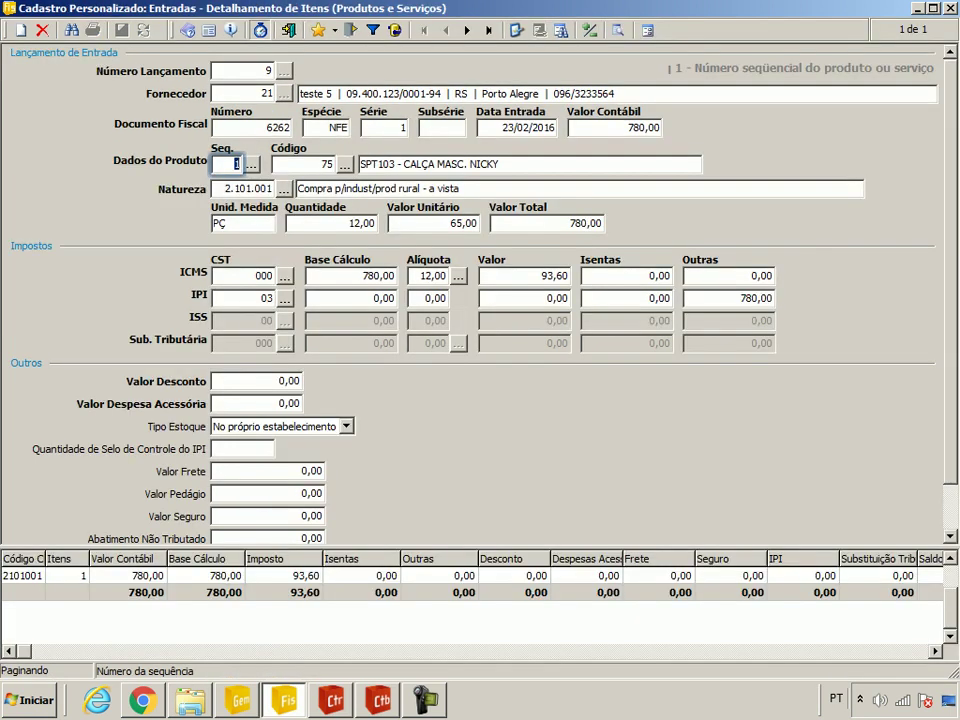
pyautogui.press('Tab')
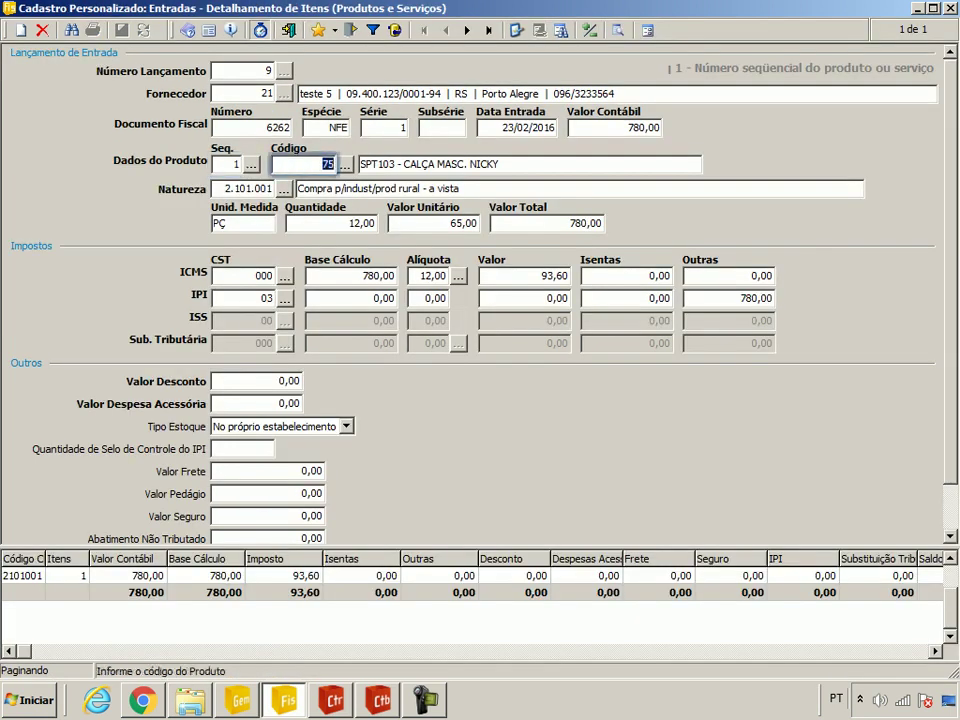
pyautogui.press('Escape')
# Step: View the product register under Produtos e Serviços and return to the Entradas entry
pyautogui.press('alt')
pyautogui.press('Down')
pyautogui.press('Down')
pyautogui.press('Down')
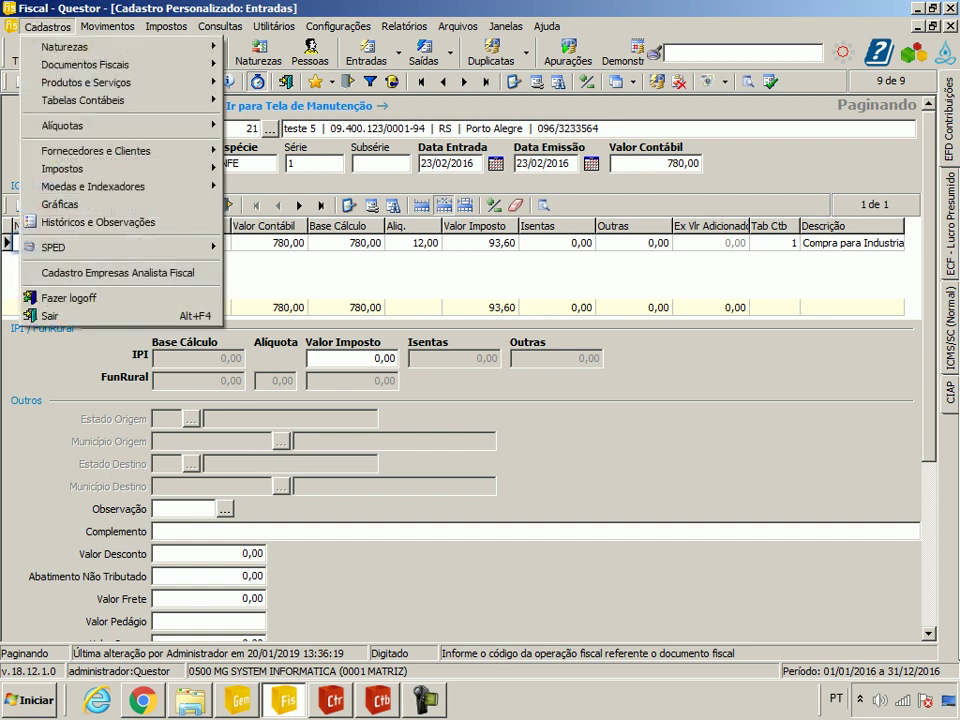
pyautogui.press('Right')
pyautogui.press('Return')
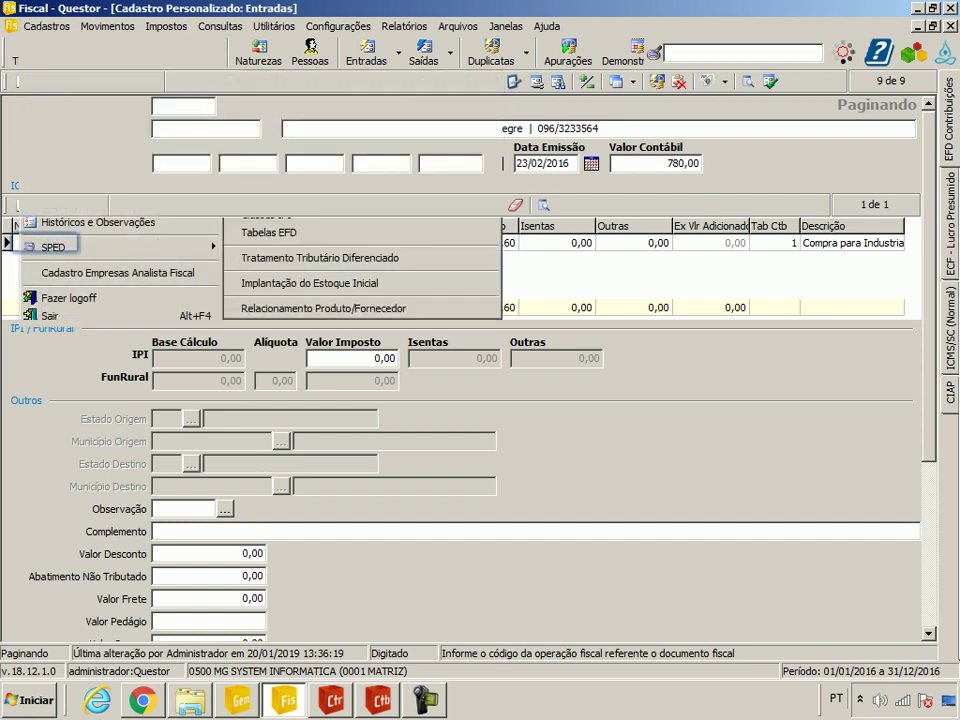
pyautogui.hotkey('ctrl', '2')
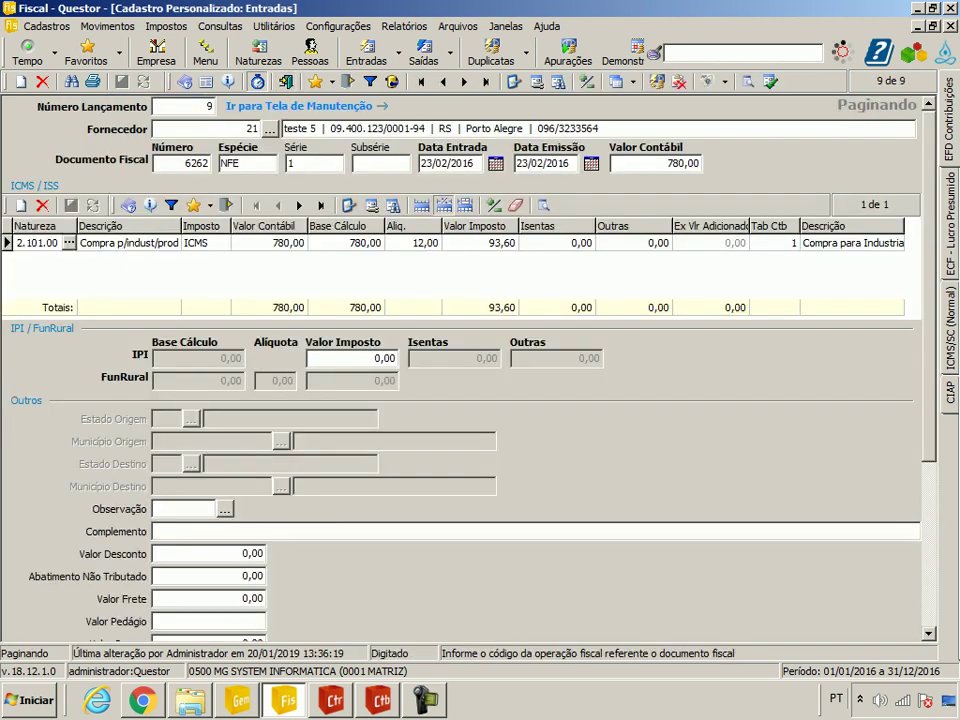
# Step: Generate the PIS and COFINS detail of the Entradas for 01/02/2016 to 29/02/2016 with Gerar Detalhamento PIS e COFINS
pyautogui.click(275, 27)
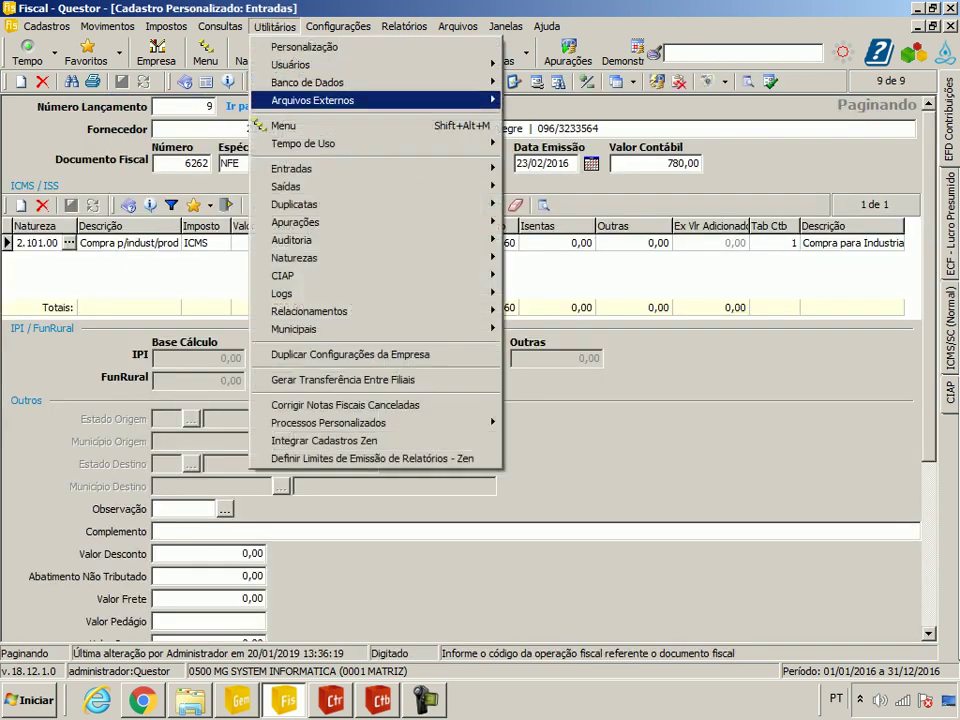
pyautogui.moveTo(292, 169)
pyautogui.moveTo(565, 204)
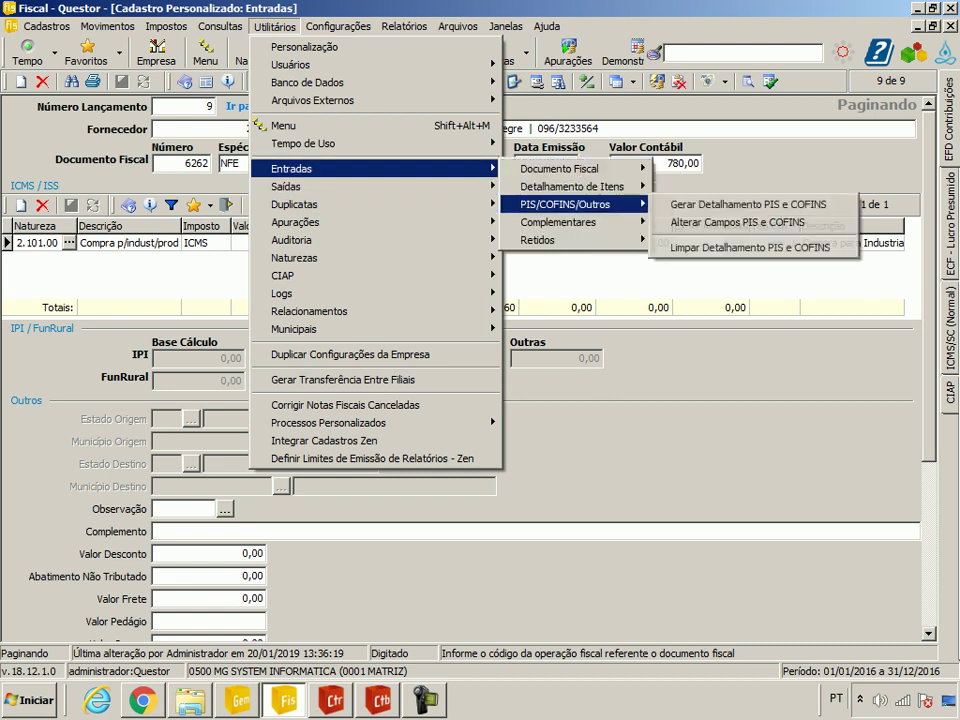
pyautogui.click(730, 204)
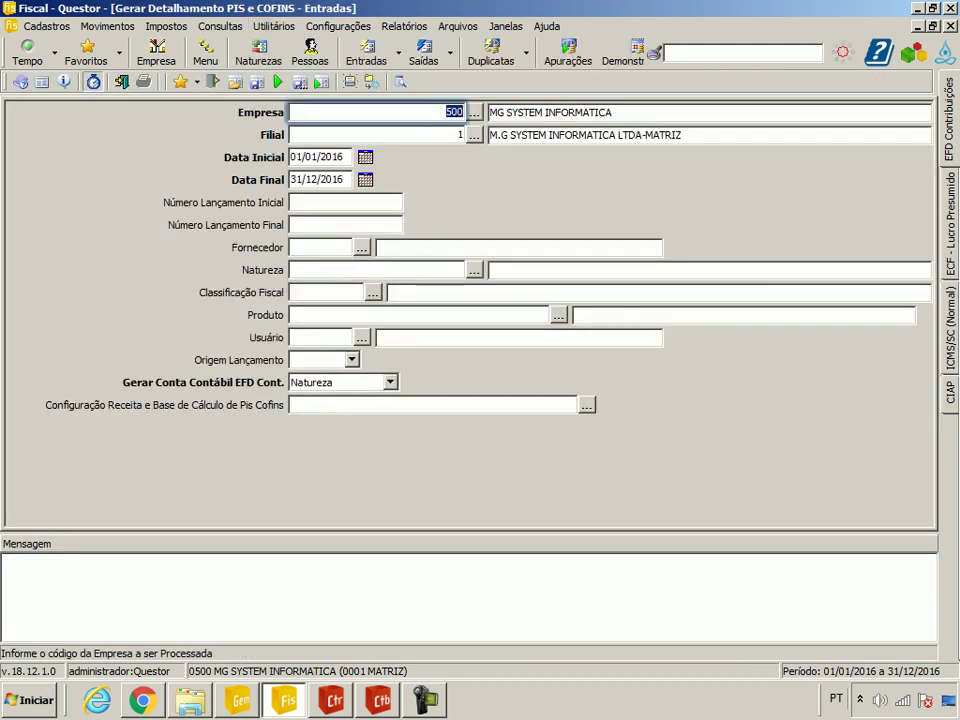
pyautogui.press('Return')
pyautogui.press('Return')
pyautogui.write('01/02/2016')
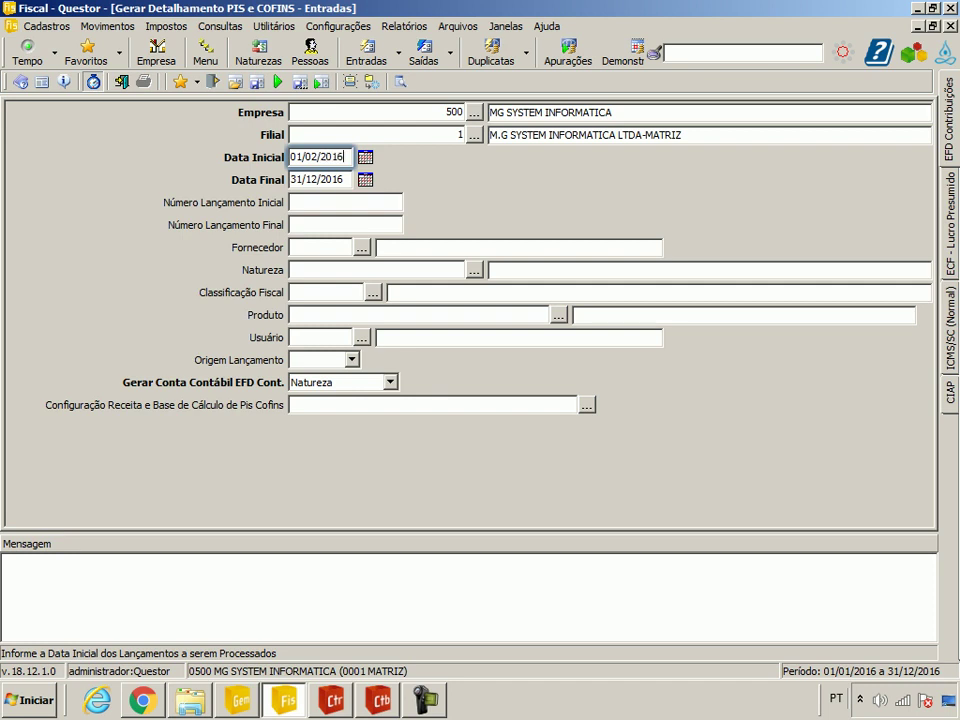
pyautogui.press('Return')
pyautogui.write('29/02/2016')
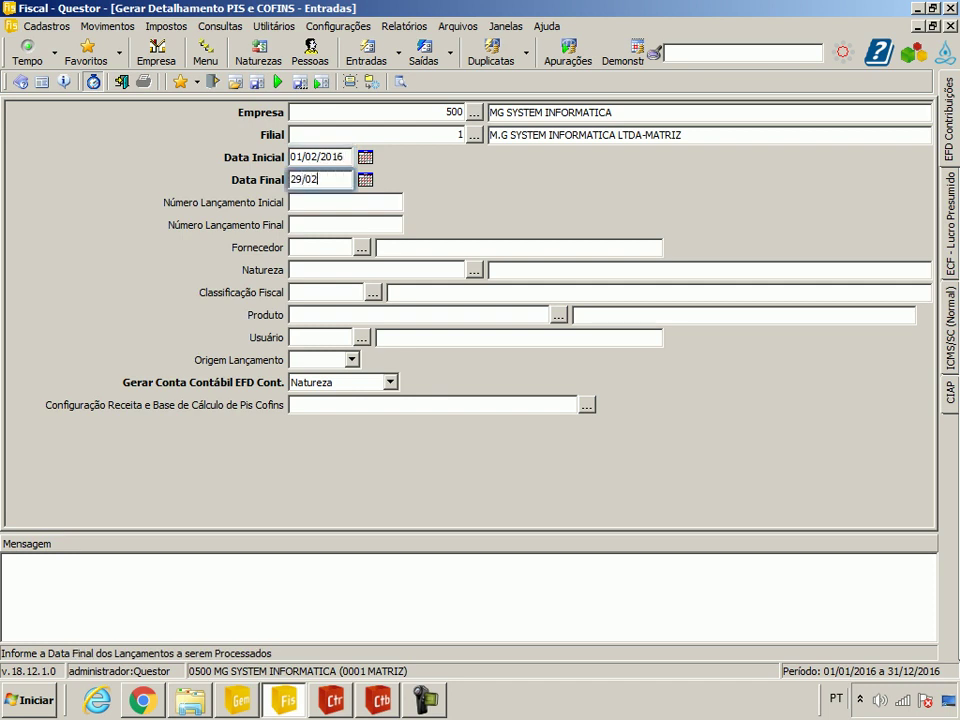
pyautogui.press('Return')
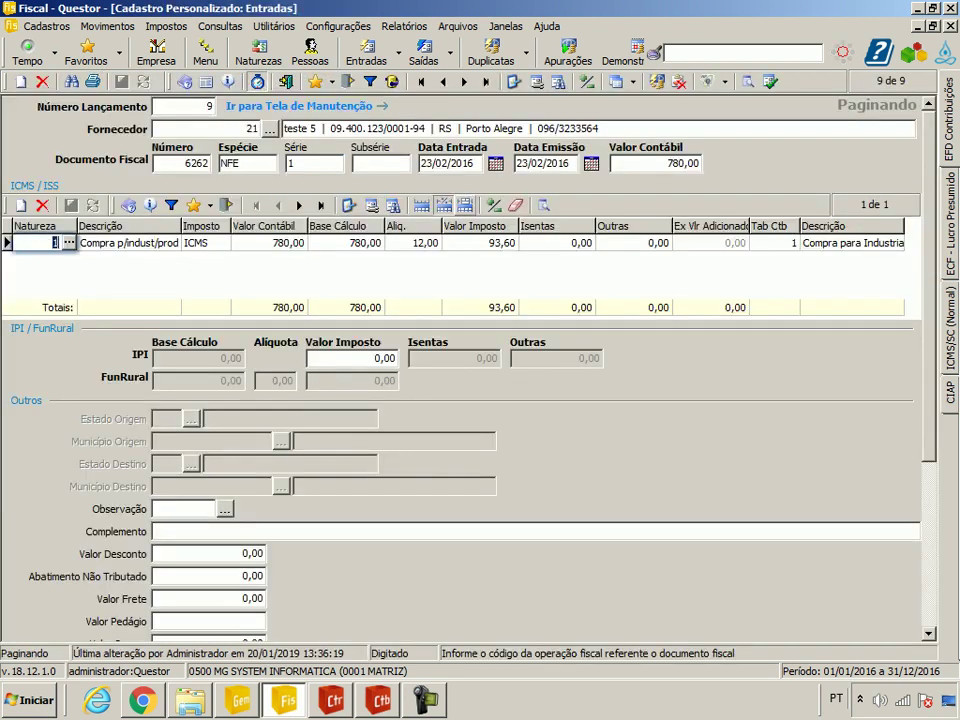
# Step: Check the PIS and COFINS tax situation codes and the Tipo Crédito in the entry's regenerated PIS/COFINS/Outros detail, then close it
pyautogui.click(633, 81)
pyautogui.click(668, 121)
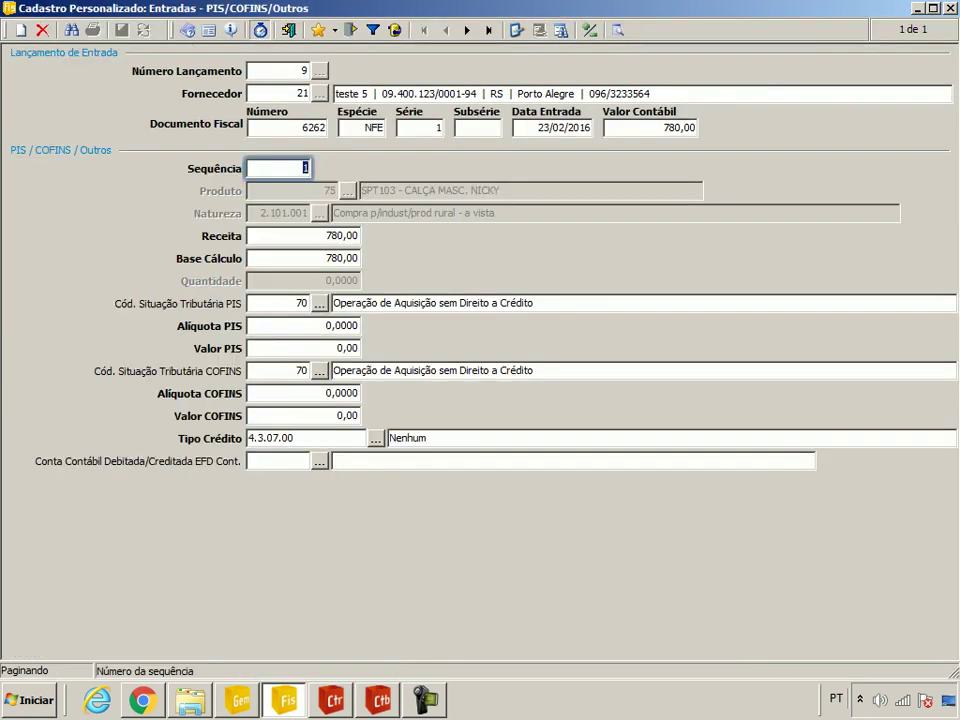
pyautogui.doubleClick(296, 303)
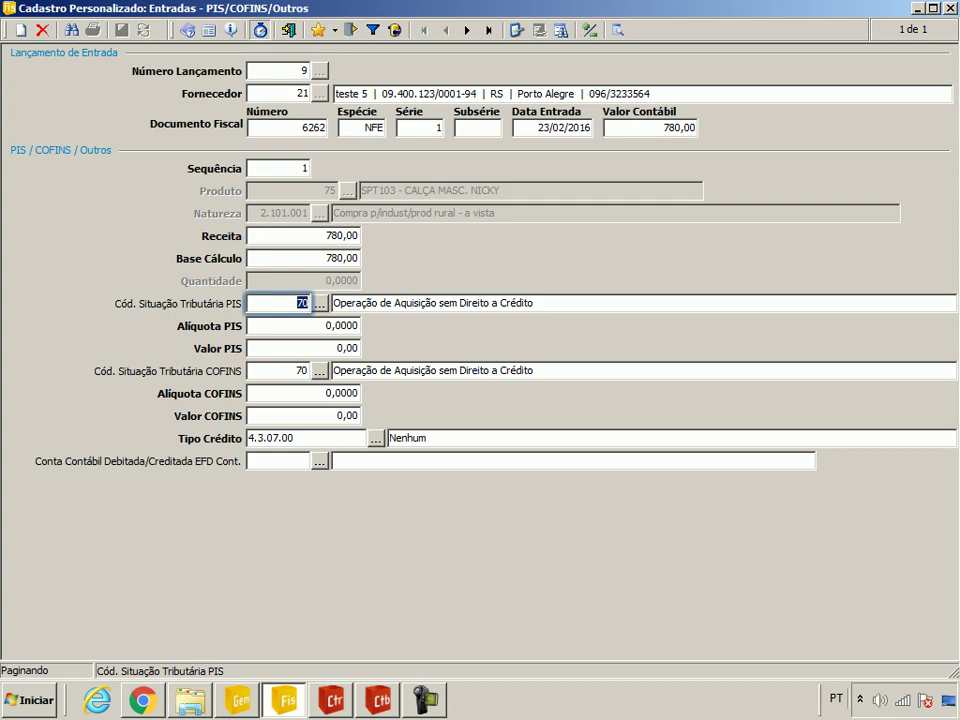
pyautogui.doubleClick(299, 371)
pyautogui.press('Tab')
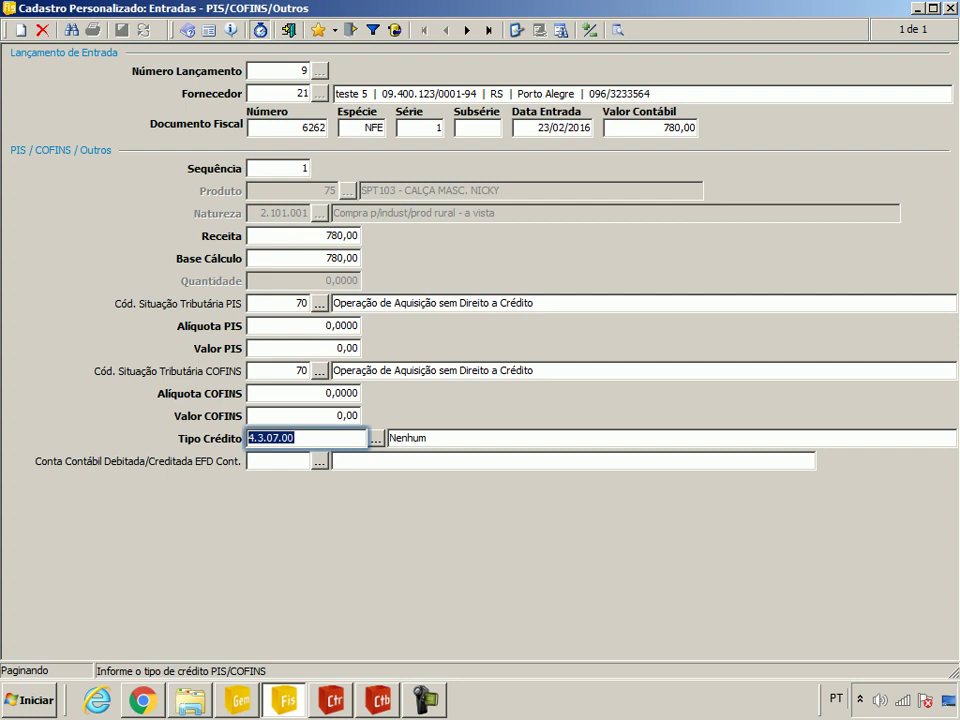
pyautogui.press('Return')
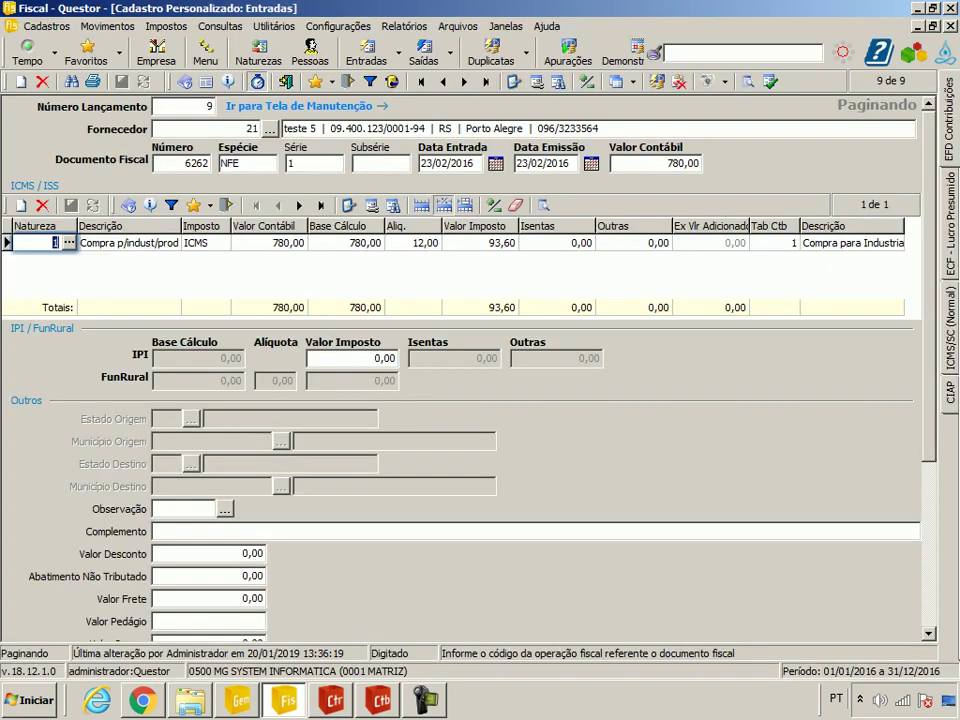
# Step: Open the product register under Produtos e Serviços
pyautogui.hotkey('alt', 'c')
pyautogui.press('Down')
pyautogui.press('Down')
pyautogui.press('Down')
pyautogui.press('Right')
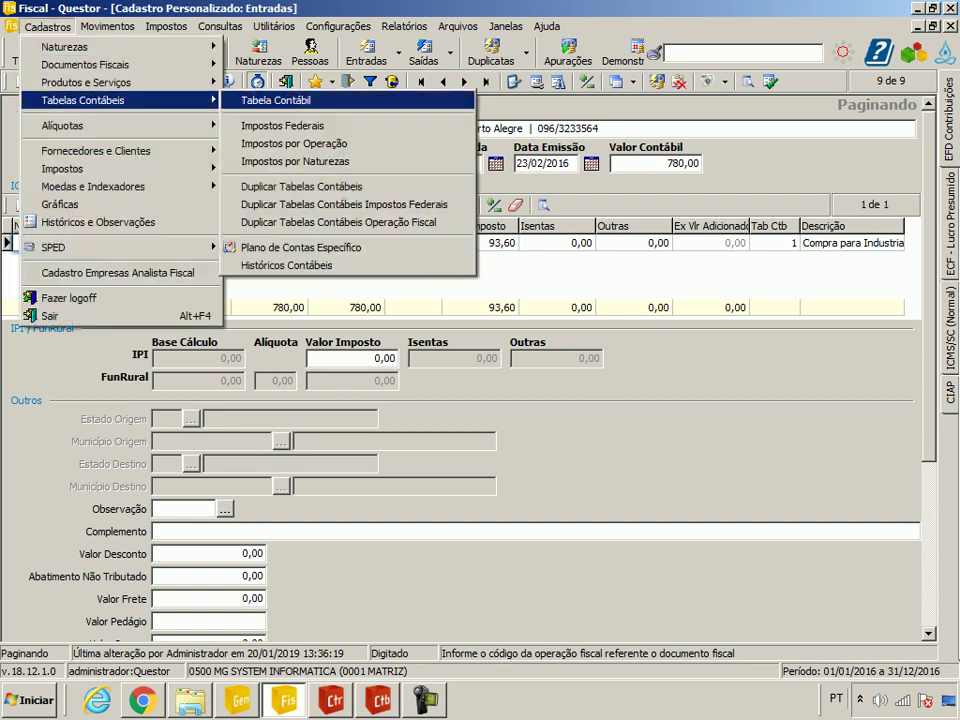
pyautogui.press('Left')
pyautogui.press('Up')
pyautogui.press('Right')
pyautogui.press('Return')
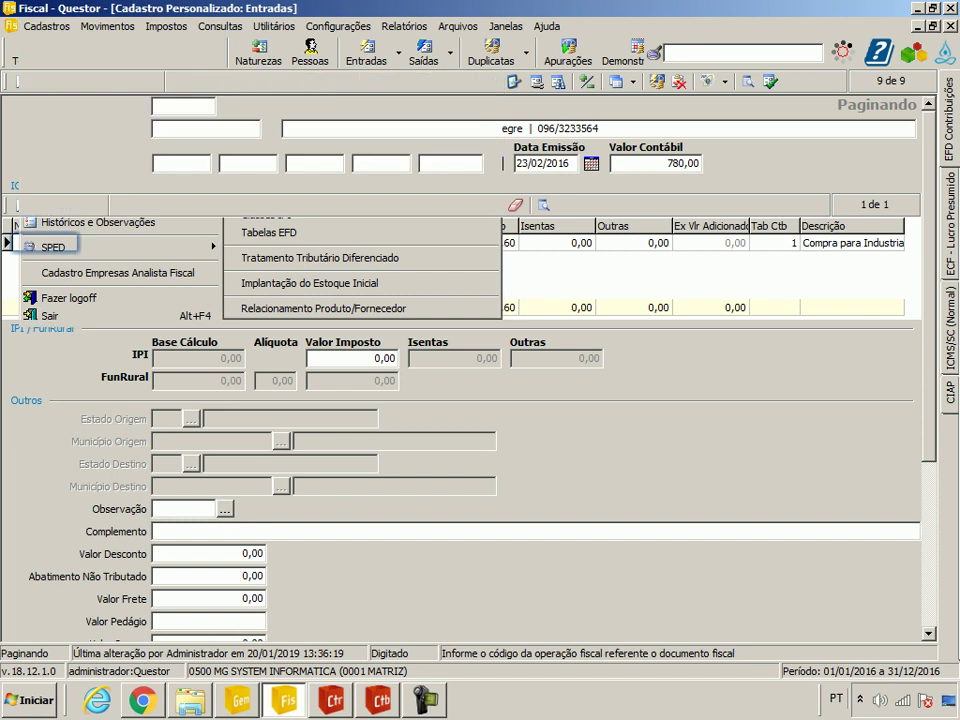
# Step: Show the EFD Contribuições information of the default product
pyautogui.hotkey('alt', '2')
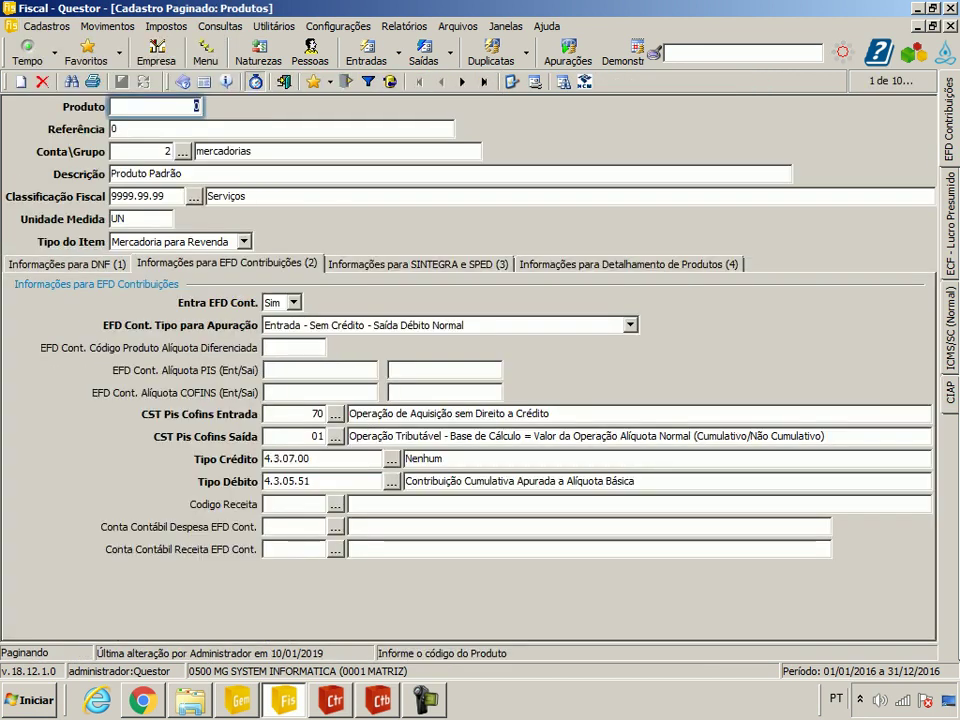
# Step: Open Implantação do Estoque Inicial under Produtos e Serviços to view the initial stock grid, and close it
pyautogui.hotkey('alt', 'c')
pyautogui.press('Down')
pyautogui.press('Down')
pyautogui.press('Down')
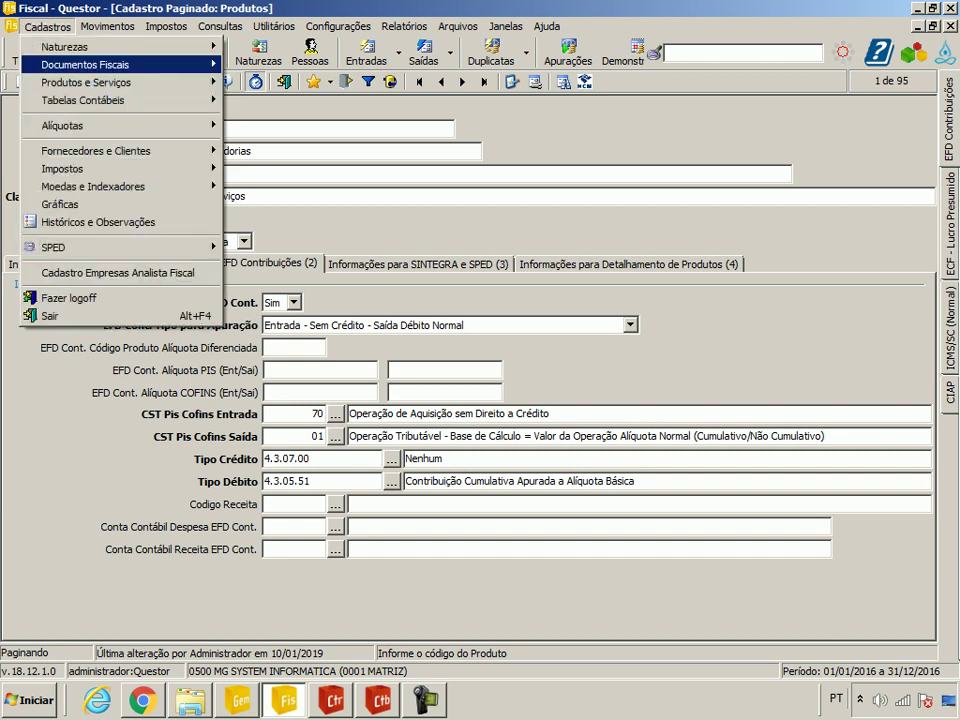
pyautogui.press('Right')
pyautogui.press('Left')
pyautogui.press('Up')
pyautogui.press('Right')
pyautogui.press('Down')
pyautogui.press('Down')
pyautogui.press('Down')
pyautogui.press('Down')
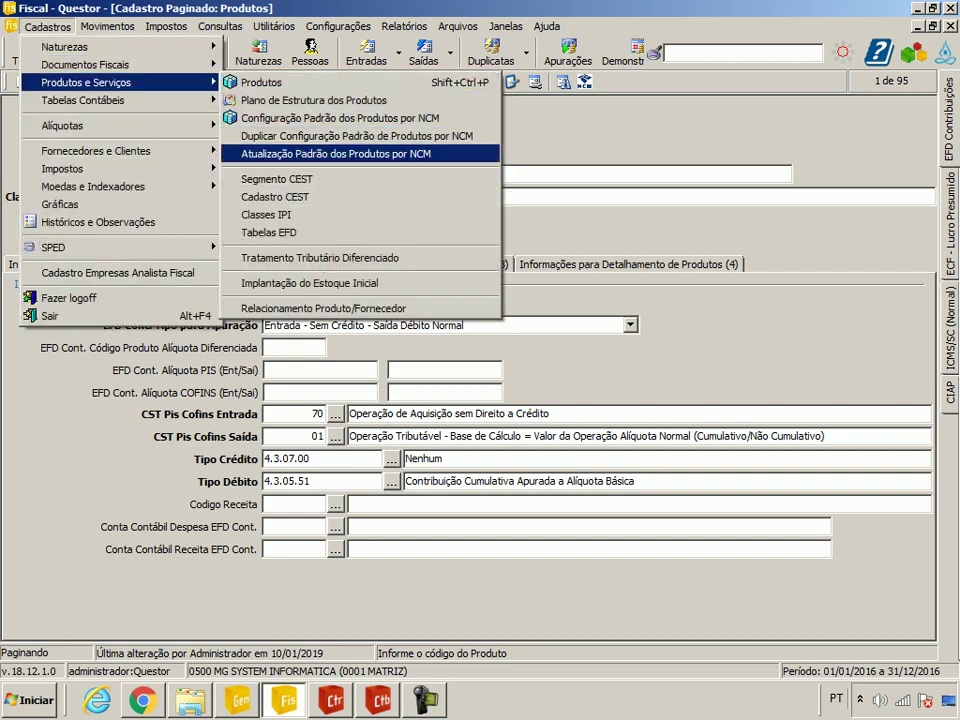
pyautogui.press('Up')
pyautogui.press('Up')
pyautogui.press('Up')
pyautogui.press('Up')
pyautogui.press('Down')
pyautogui.press('Down')
pyautogui.press('Down')
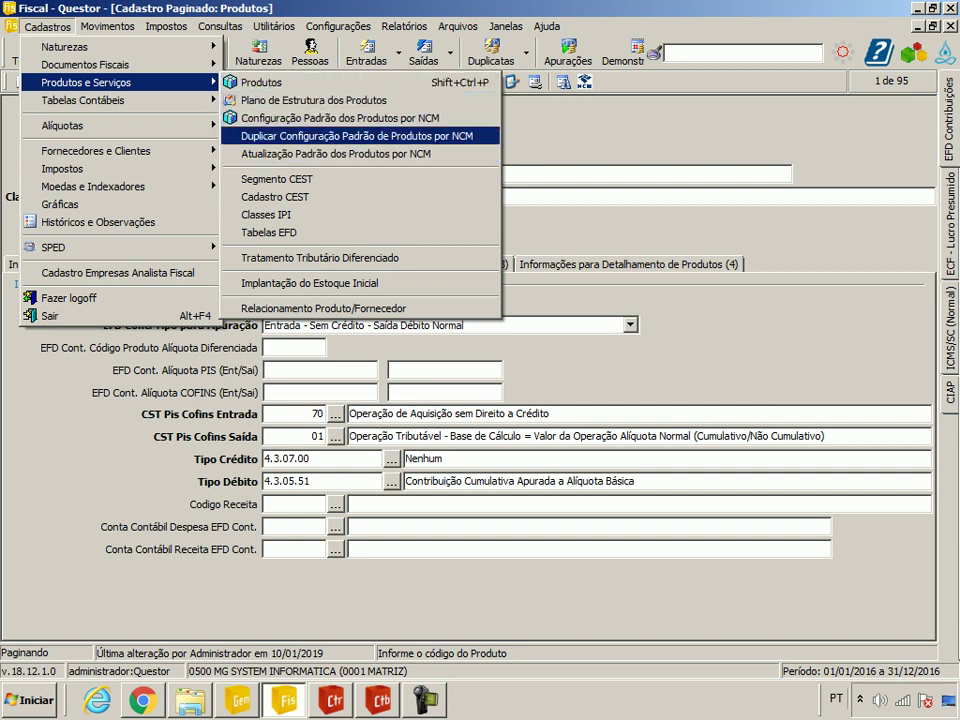
pyautogui.press('Down')
pyautogui.press('Down')
pyautogui.press('Down')
pyautogui.press('Down')
pyautogui.press('Down')
pyautogui.press('Down')
pyautogui.press('Down')
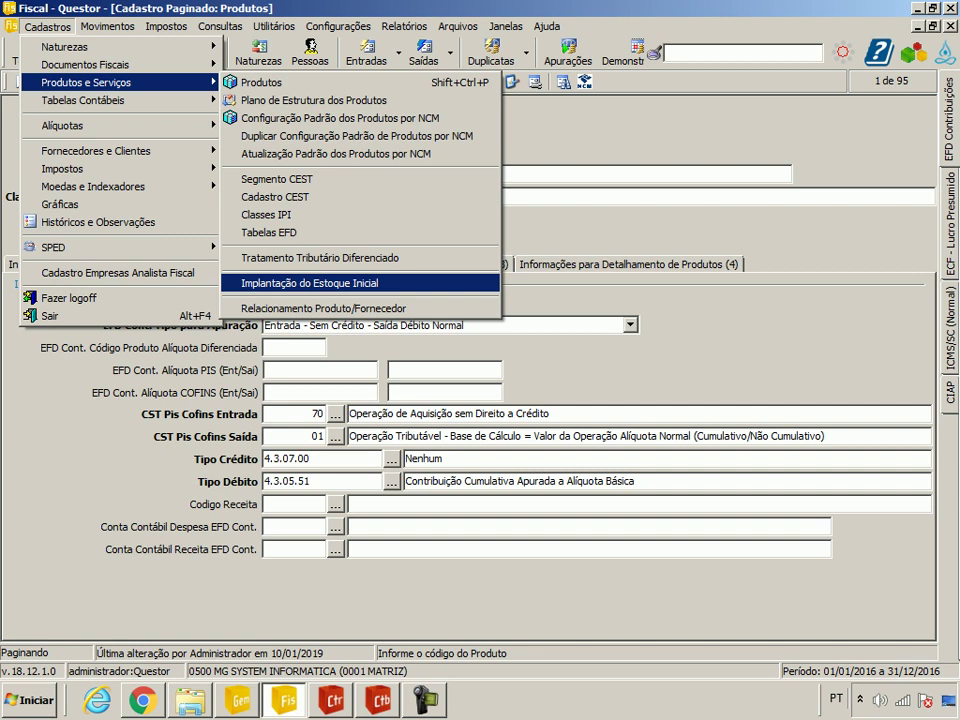
pyautogui.press('Return')
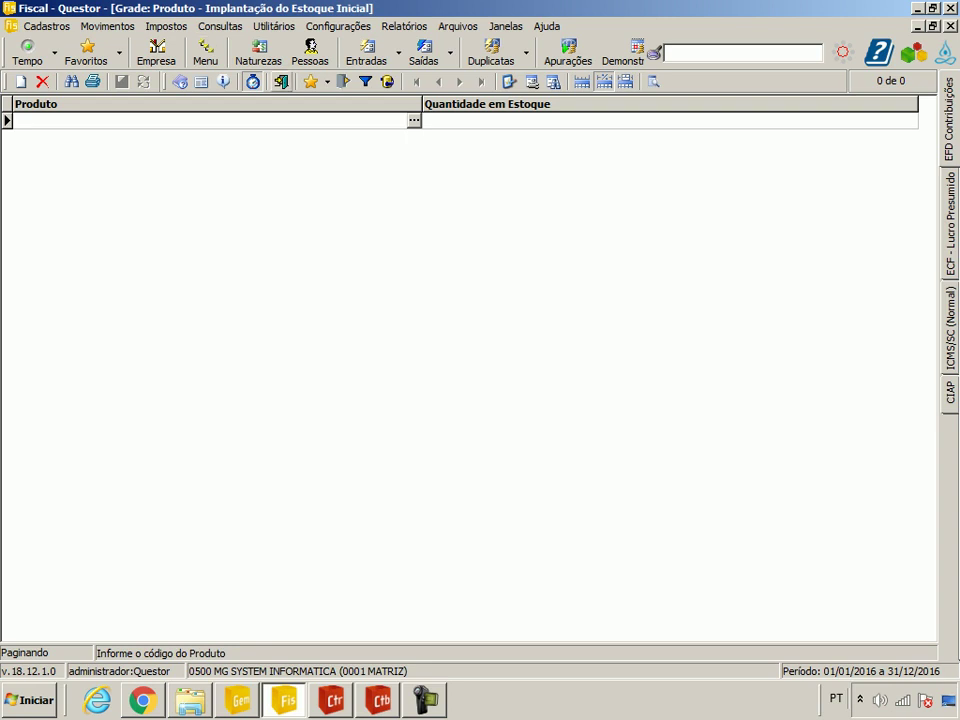
pyautogui.click(281, 82)
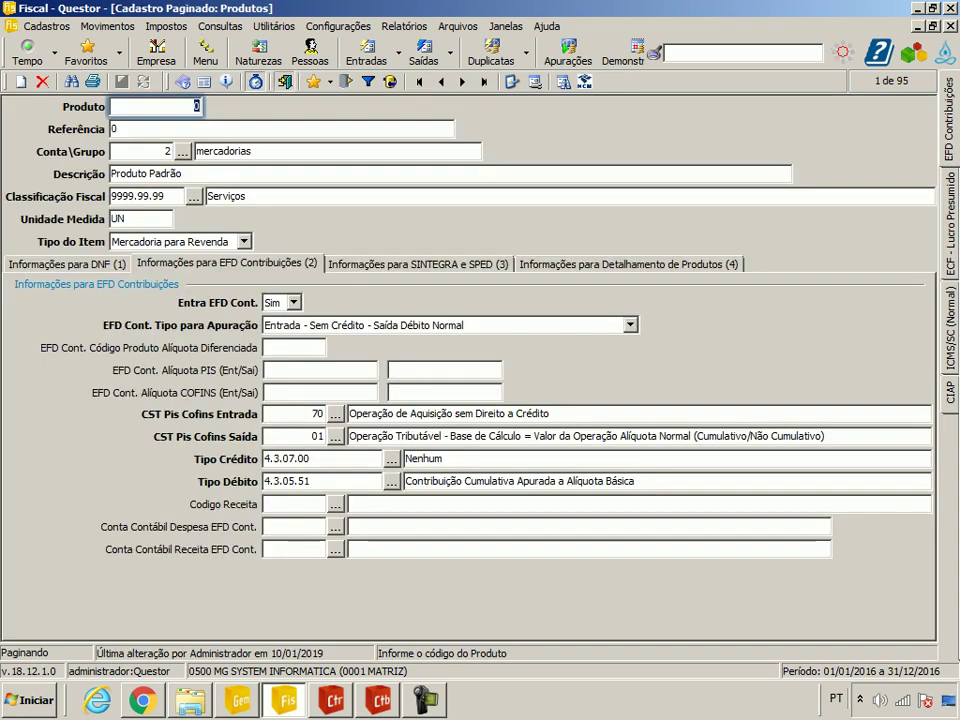
# Step: Close the product register and open the Saídas register
pyautogui.click(284, 82)
pyautogui.click(424, 53)
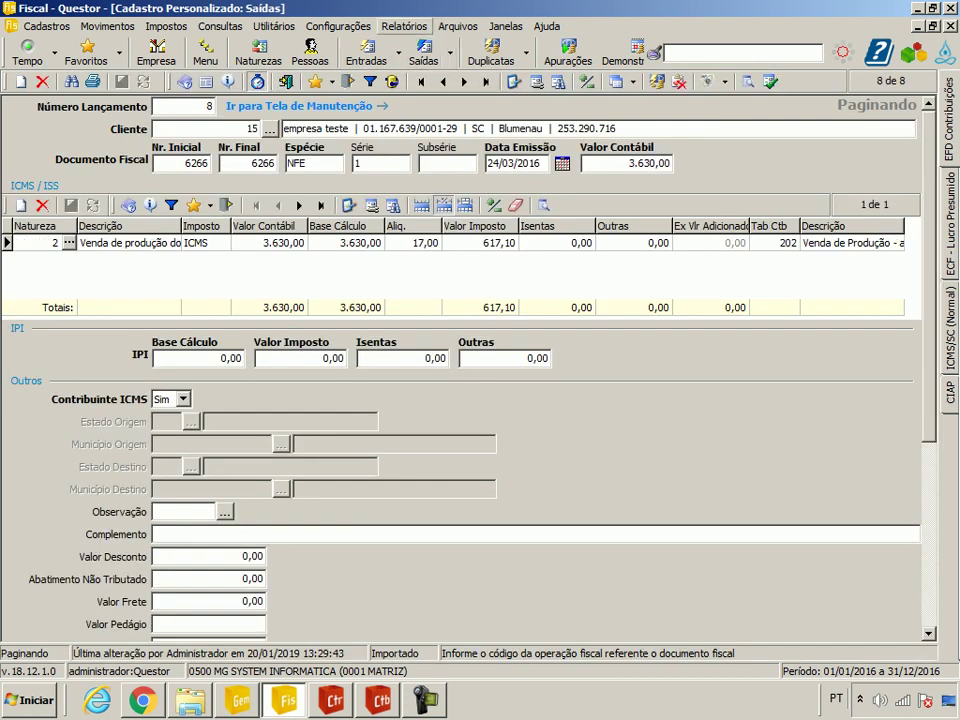
# Step: Look up the Ficha Controle de Estoque options among the Movimentos reports and the available Fiscais reports
pyautogui.click(405, 27)
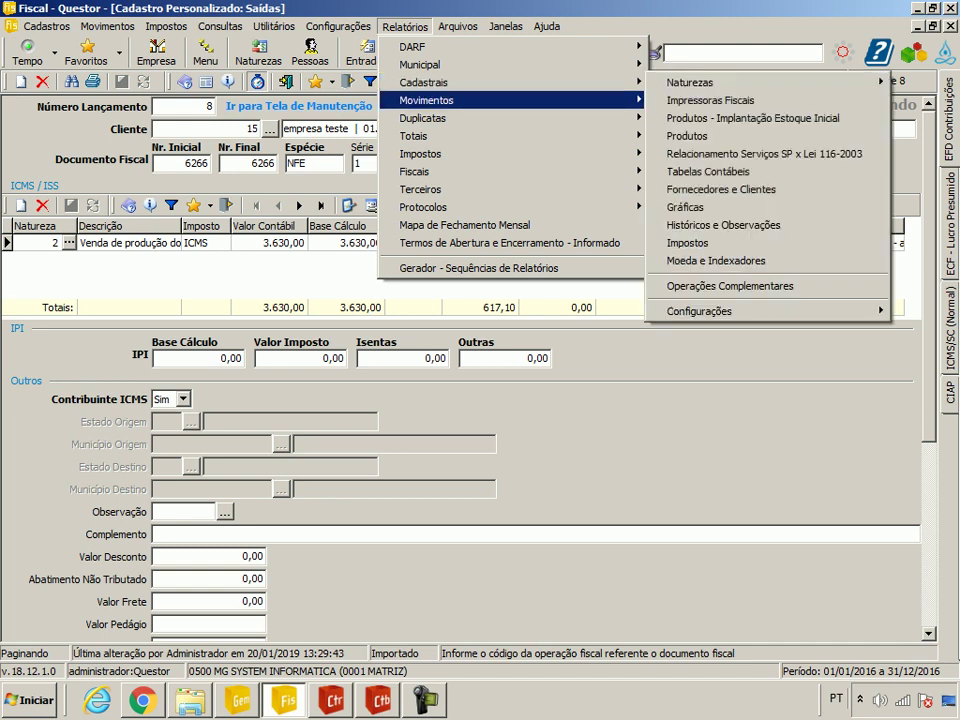
pyautogui.moveTo(430, 101)
pyautogui.moveTo(725, 540)
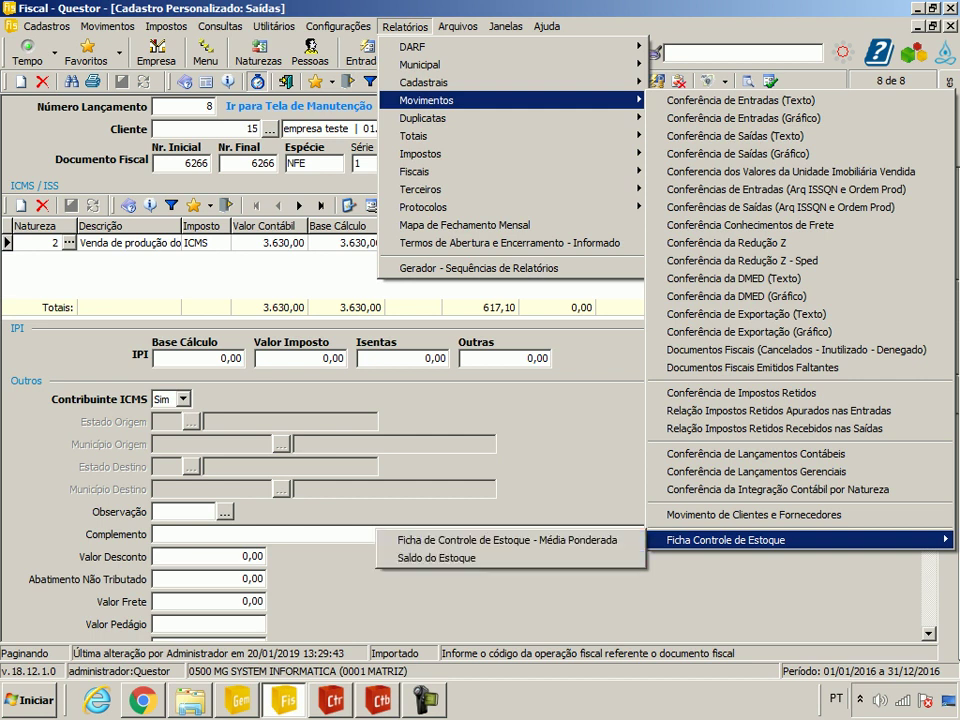
pyautogui.press('Escape')
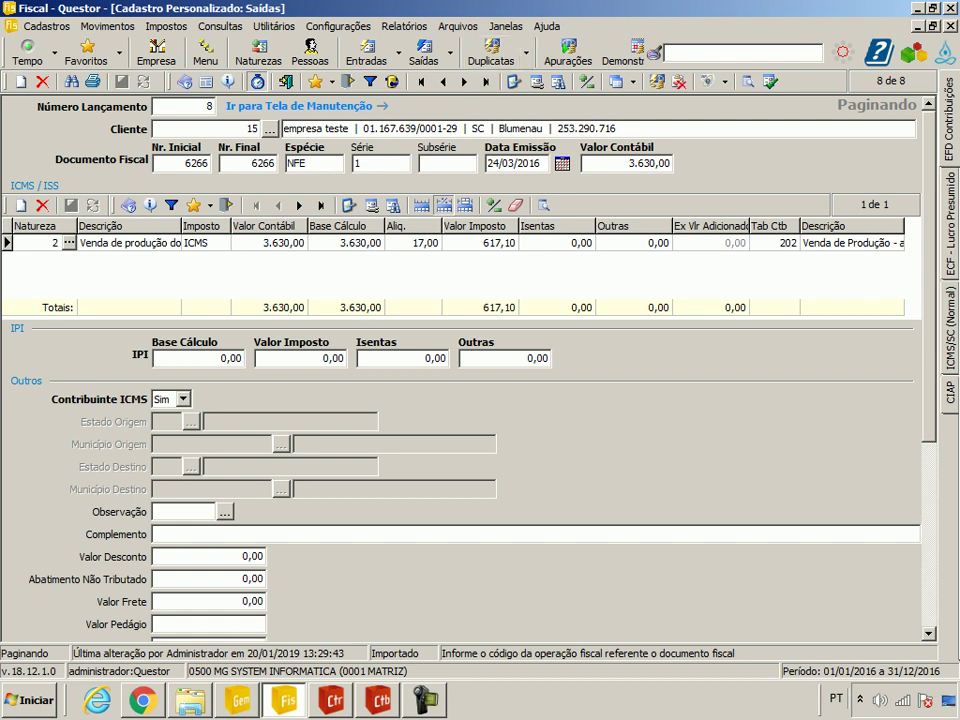
pyautogui.click(405, 26)
pyautogui.moveTo(420, 171)
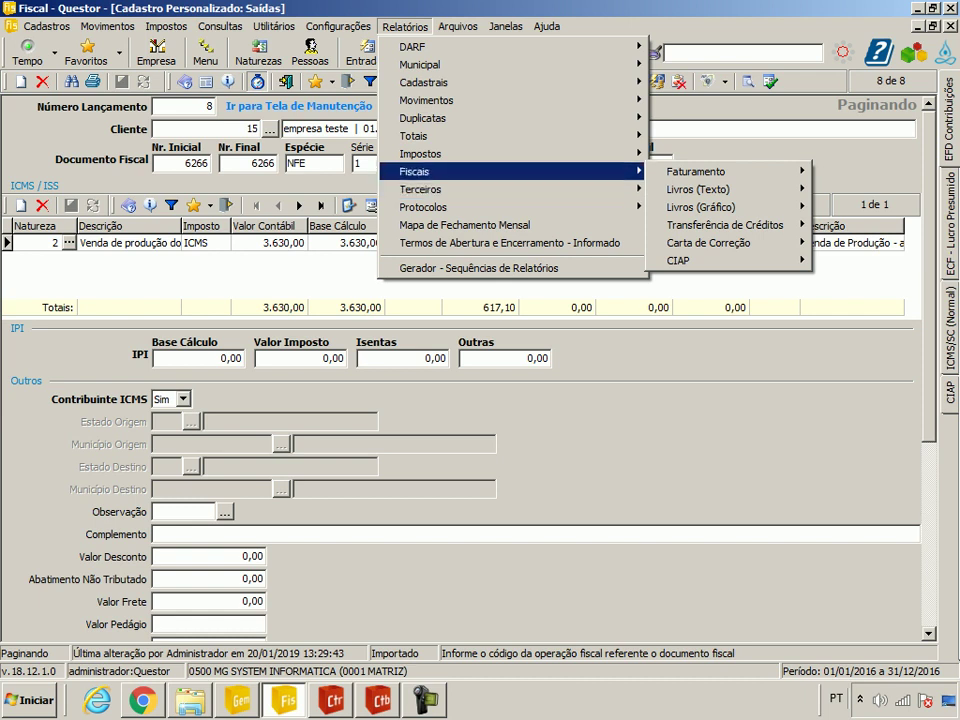
pyautogui.press('Escape')
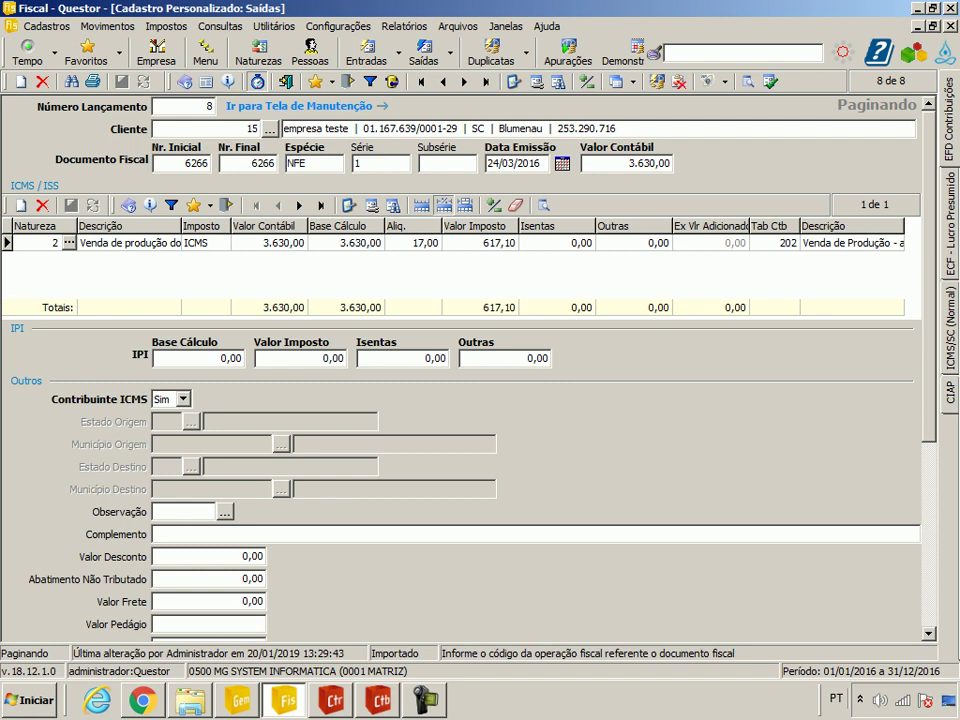
# Step: Run the Apuração dos Impostos Federais for Escrituração Fiscal Digital (EFD) with initial and final period 02/2016
pyautogui.hotkey('alt', 'i')
pyautogui.press('Right')
pyautogui.press('Down')
pyautogui.press('Up')
pyautogui.press('Up')
pyautogui.press('Up')
pyautogui.press('Down')
pyautogui.press('Return')
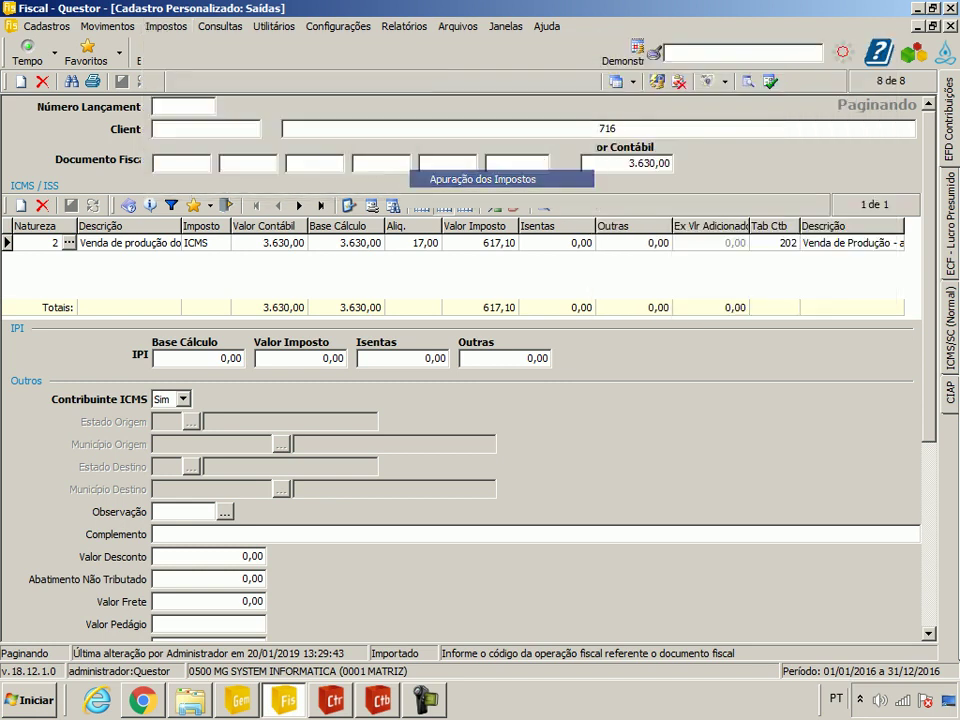
pyautogui.write('02/2016')
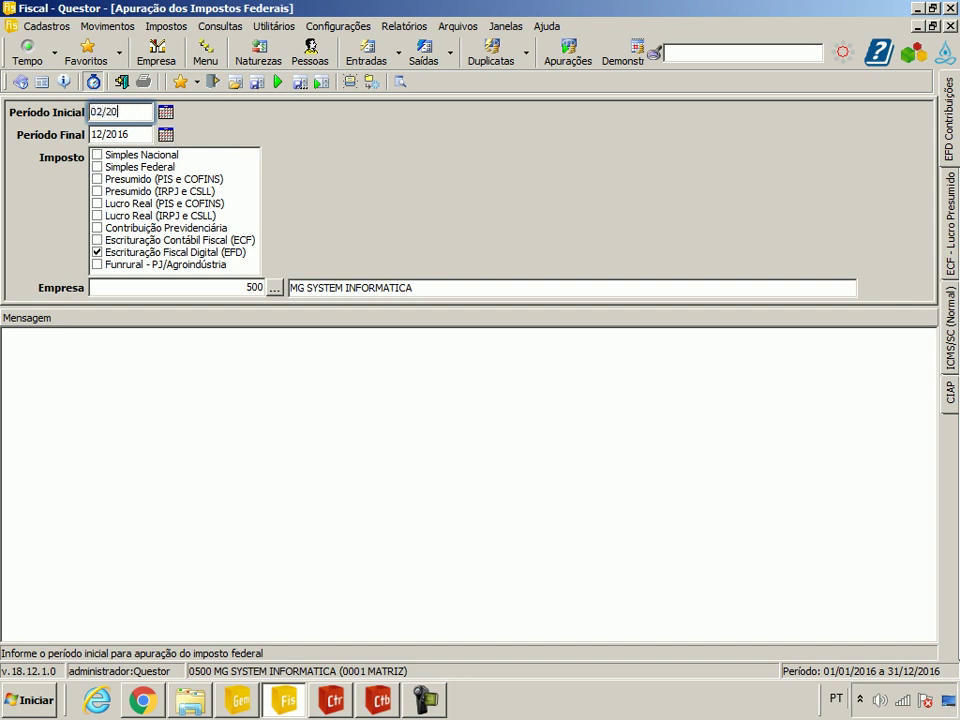
pyautogui.press('Tab')
pyautogui.write('02/2016')
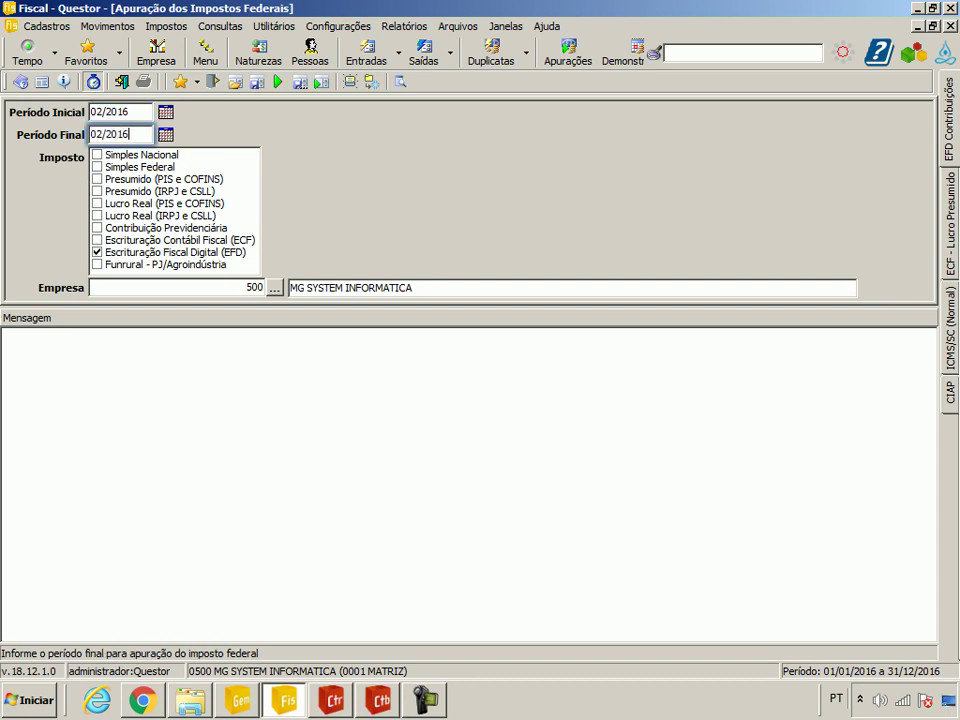
pyautogui.press('Tab')
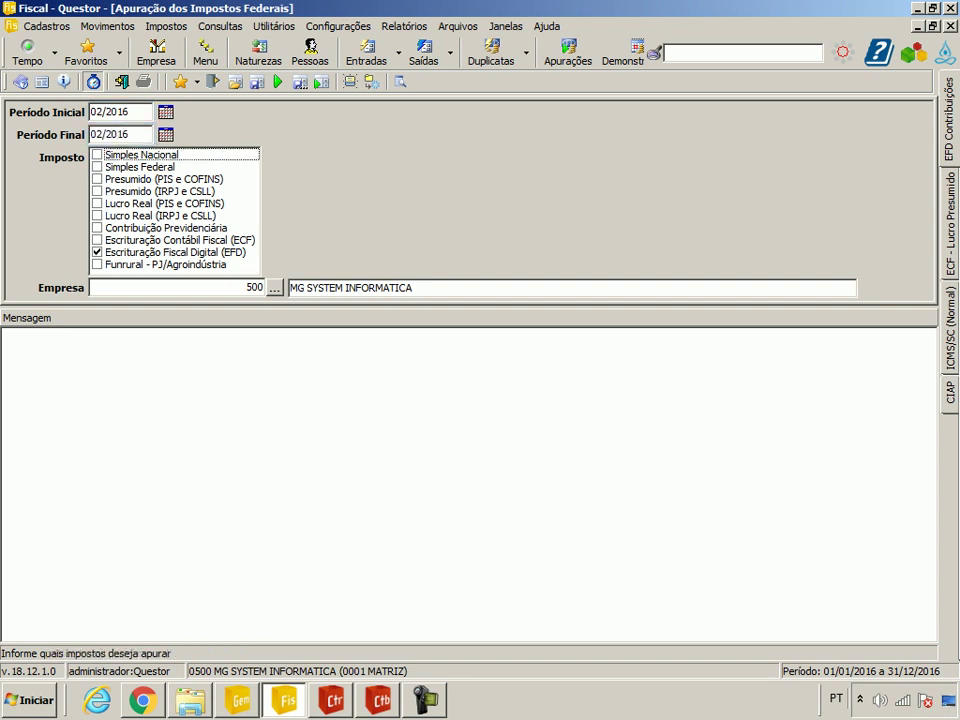
pyautogui.click(278, 82)
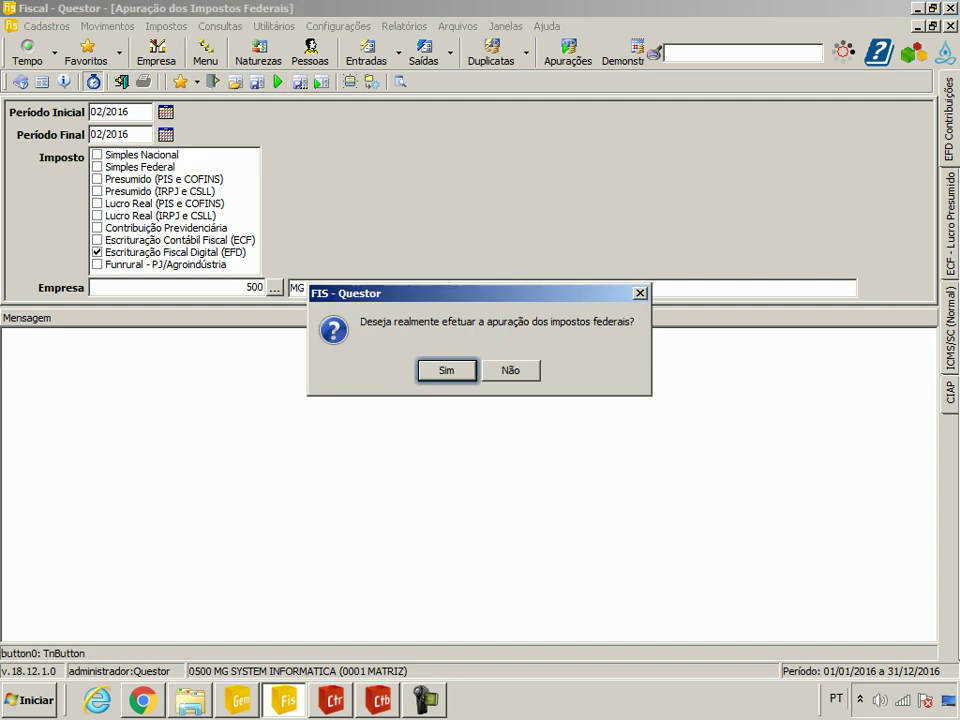
pyautogui.press('Return')
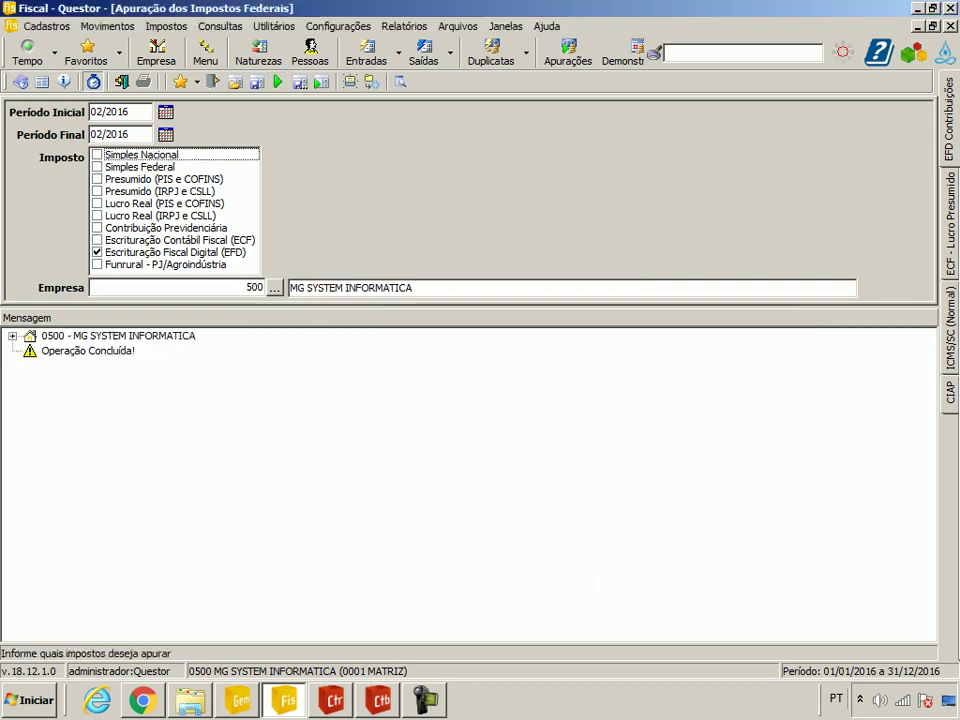
# Step: Generate the Demonstrativo EFD - Contribuições for period 02/2016 and filial 1
pyautogui.click(623, 53)
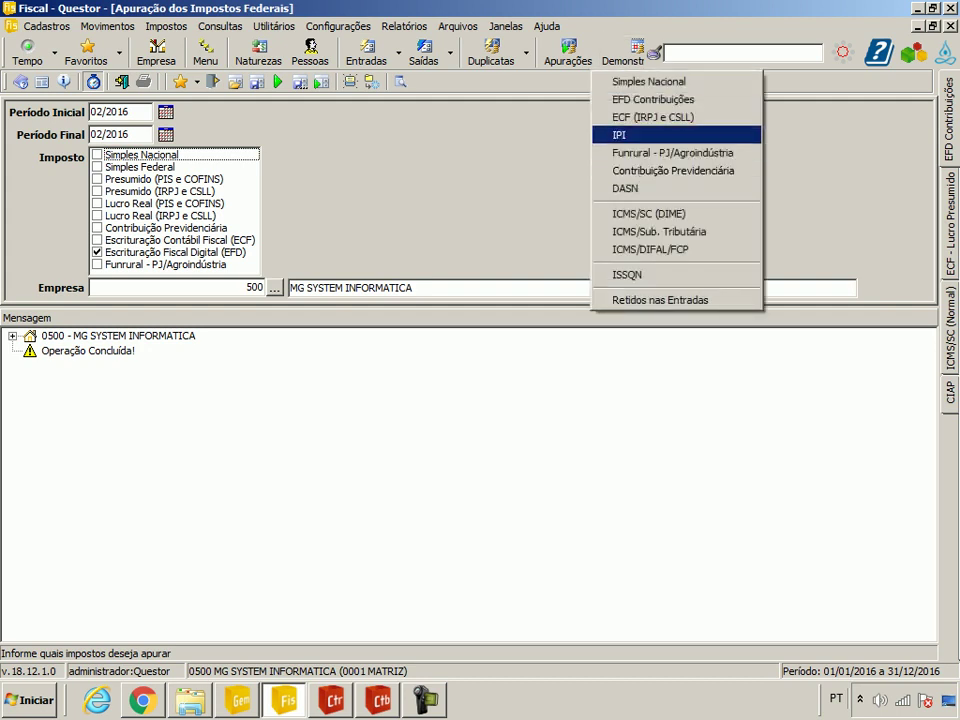
pyautogui.click(653, 99)
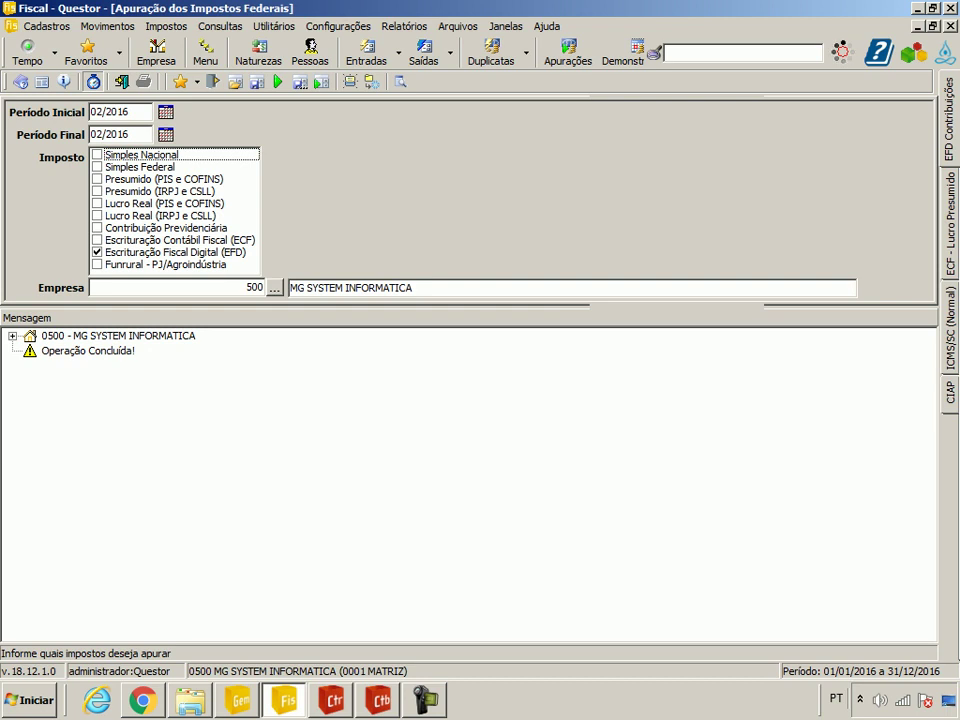
pyautogui.write('02/2016')
pyautogui.press('Tab')
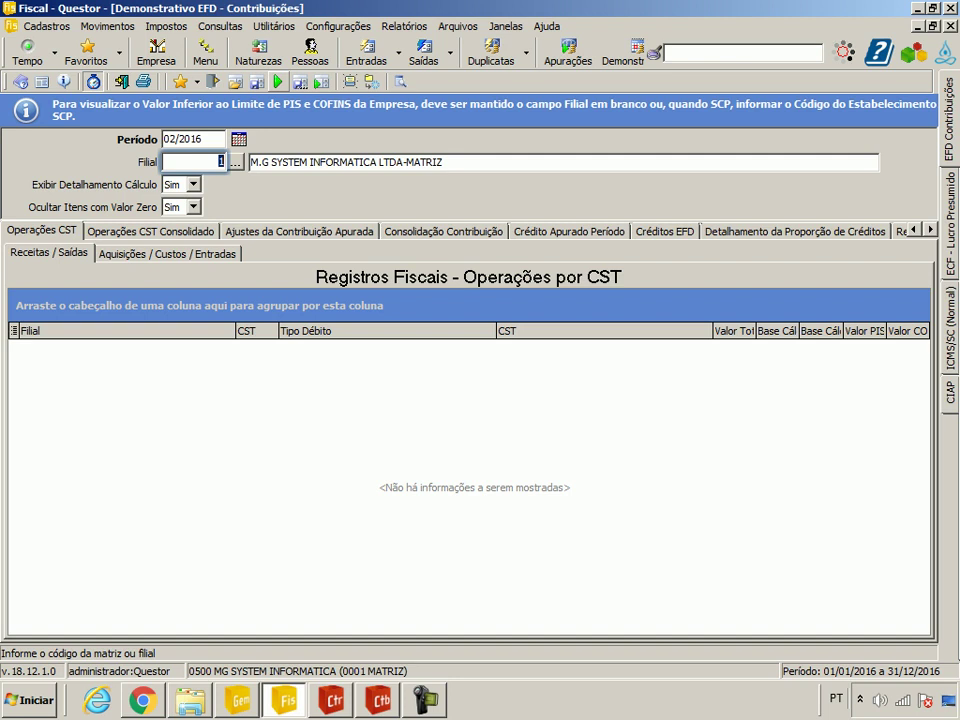
pyautogui.press('Tab')
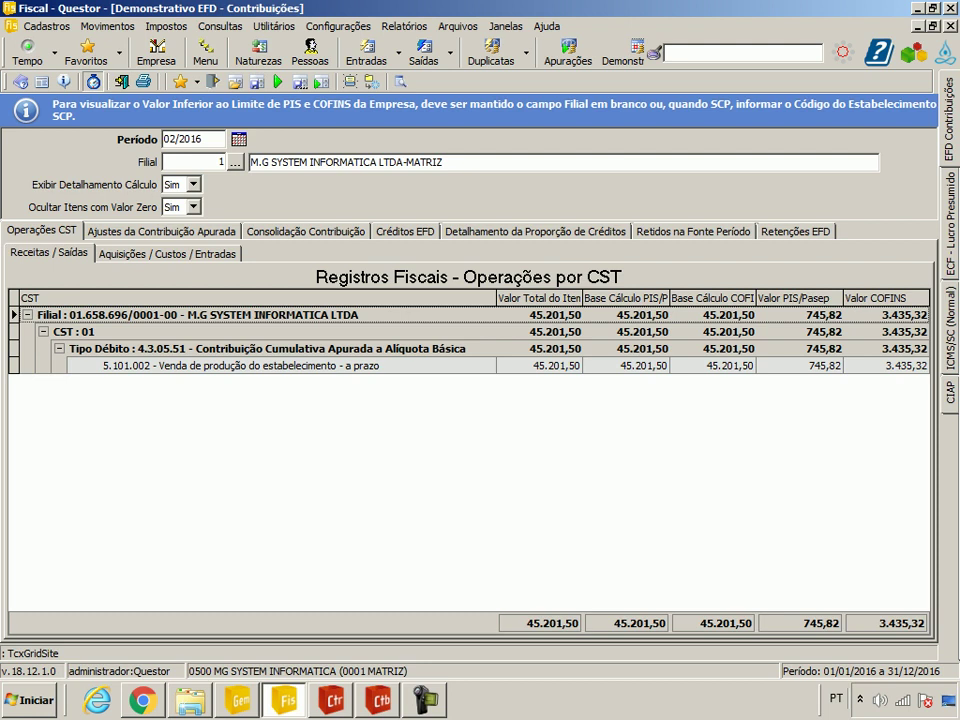
# Step: Review the statement's 5.101.002 line in the sales operations by CST and the débito and crédito adjustments
pyautogui.click(241, 366)
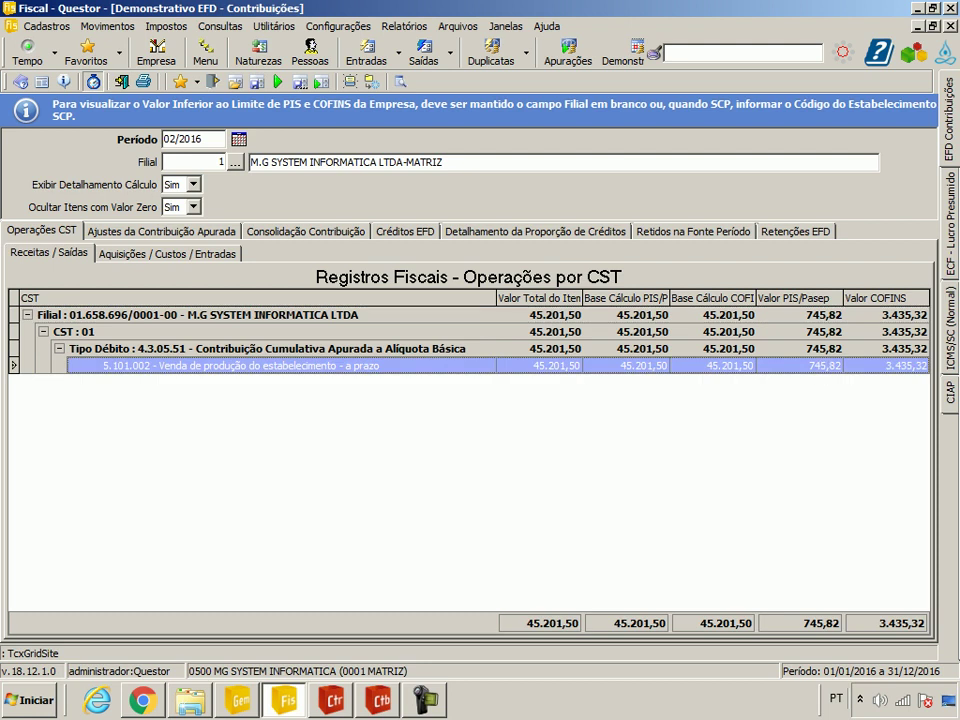
pyautogui.hotkey('ctrl', 'Tab')
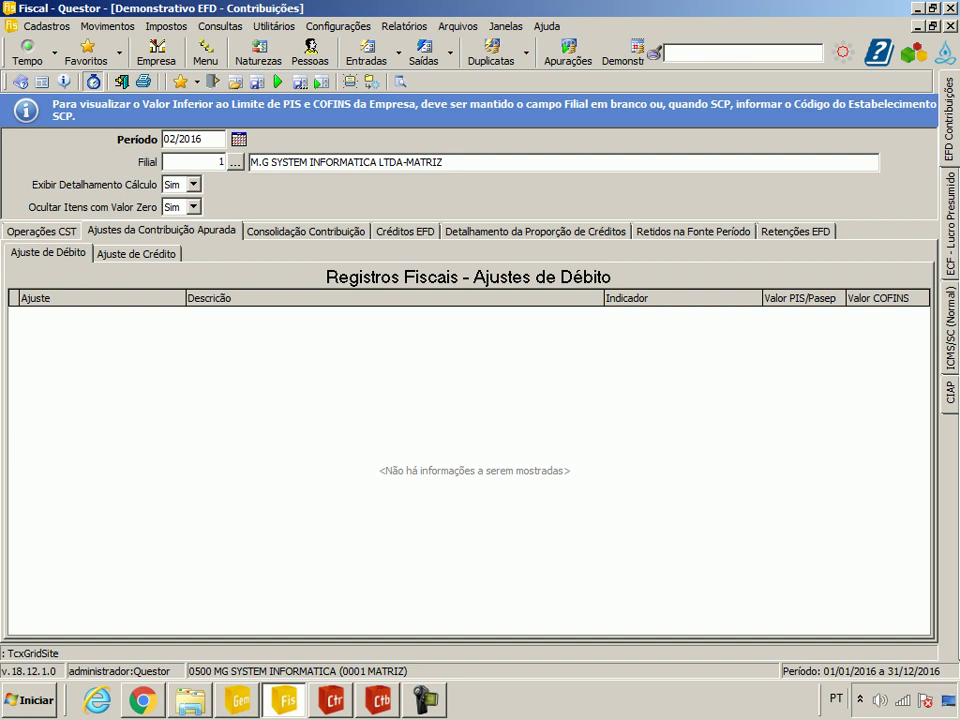
pyautogui.hotkey('ctrl', 'Tab')
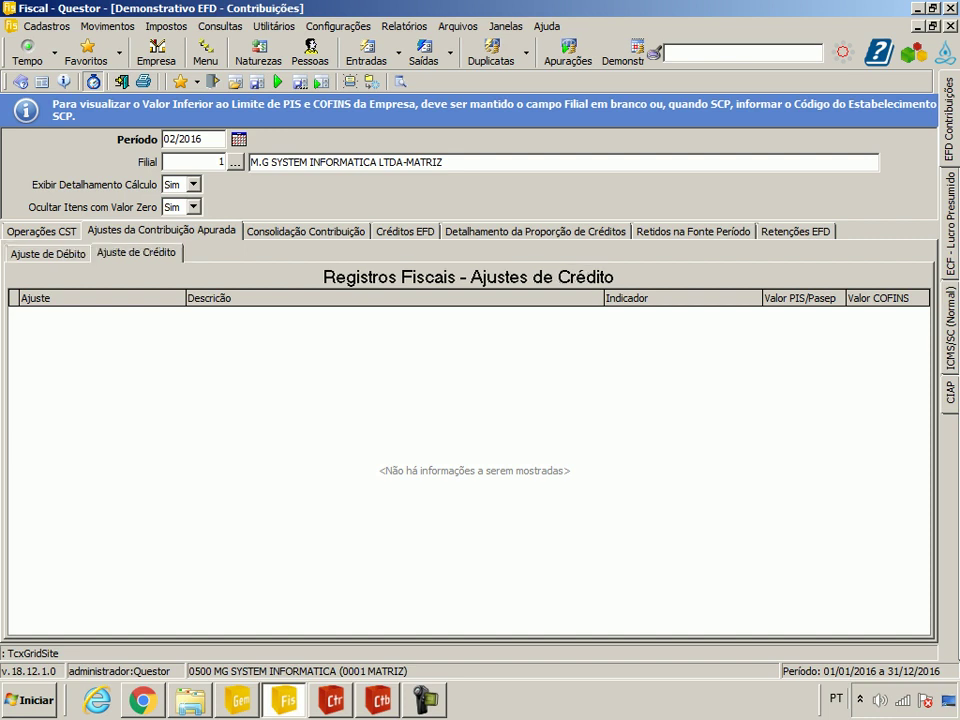
# Step: Examine the PIS/PASEP and COFINS amounts in the Consolidação Contribuição and leave the statement
pyautogui.hotkey('ctrl', 'Tab')
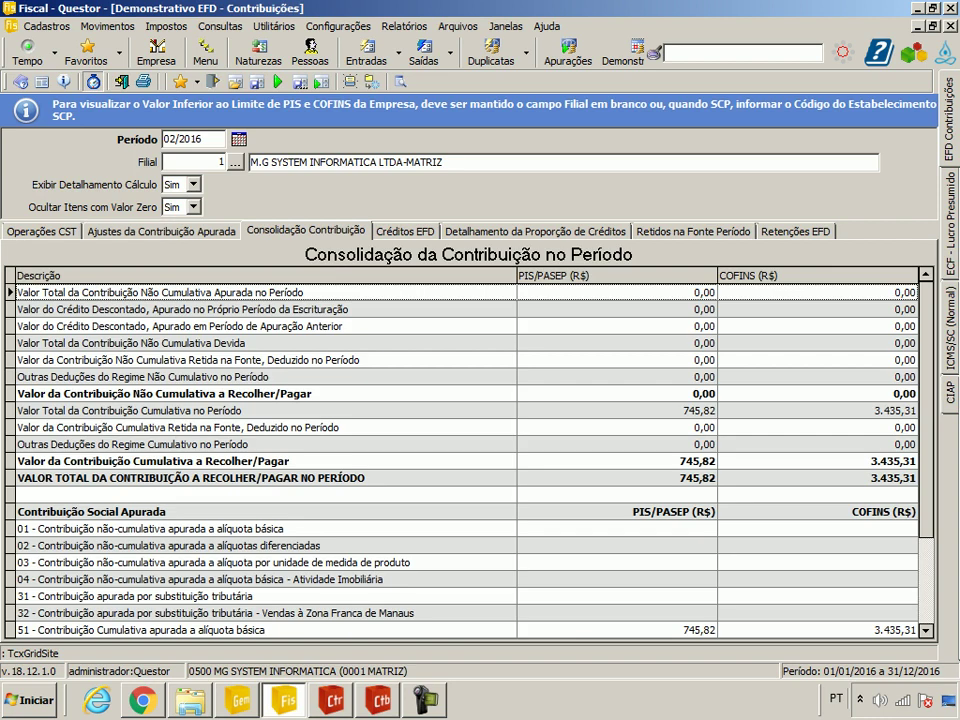
pyautogui.click(267, 410)
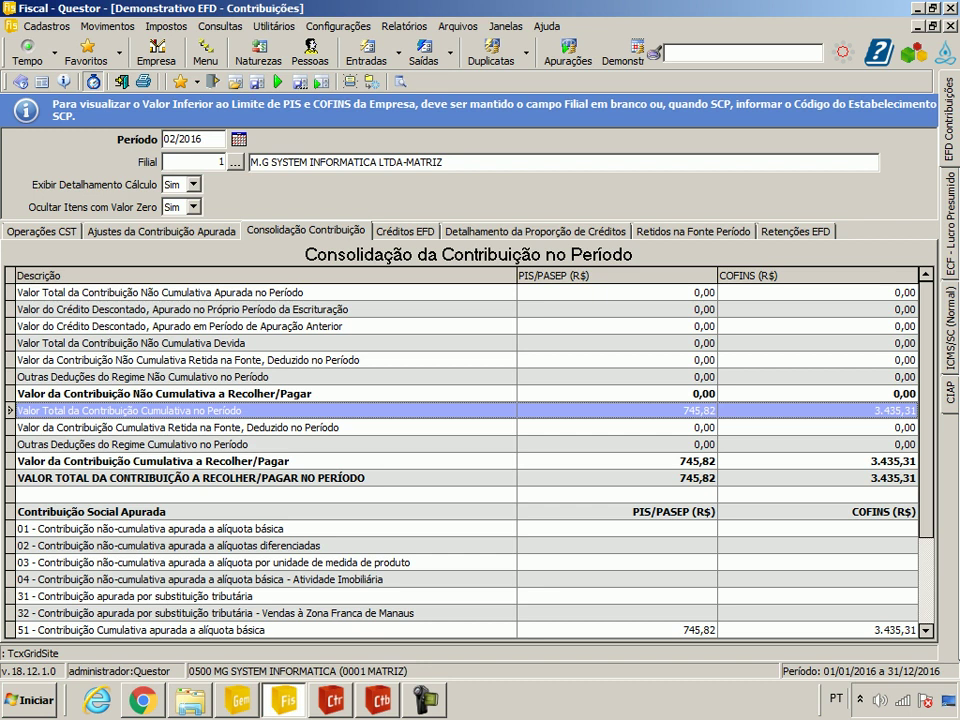
pyautogui.scroll(-3, 470, 460)
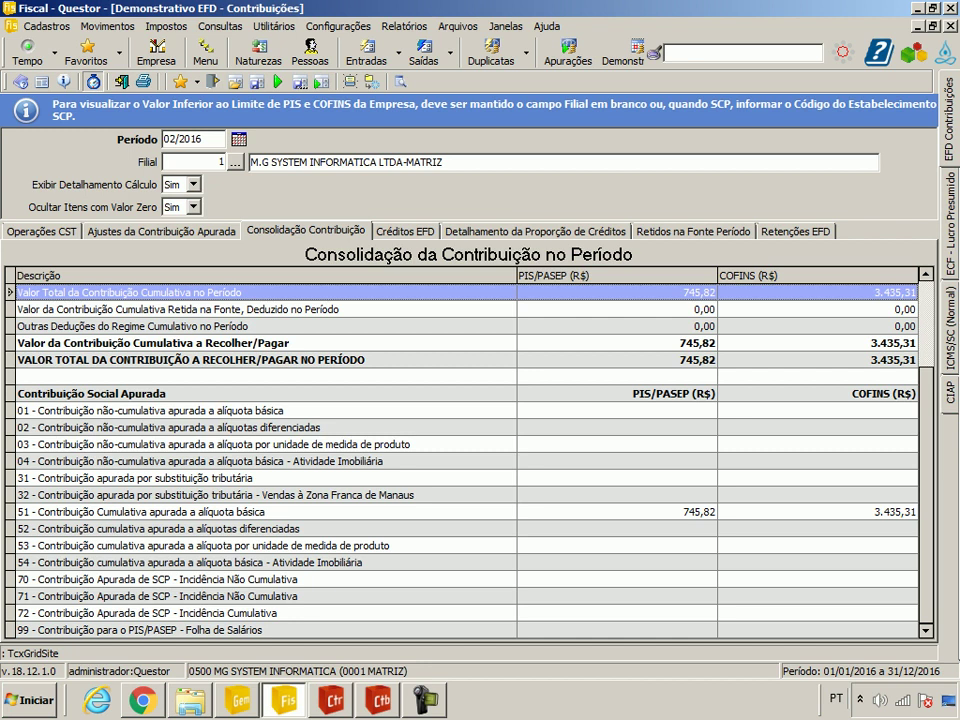
pyautogui.scroll(3, 470, 460)
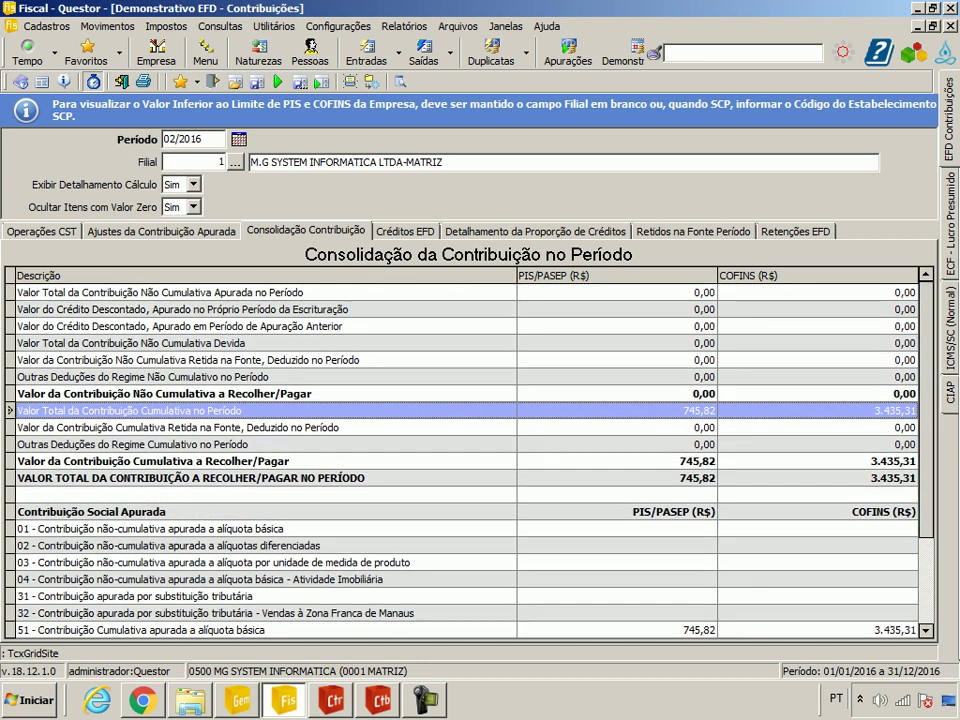
pyautogui.hotkey('ctrl', 'Tab')
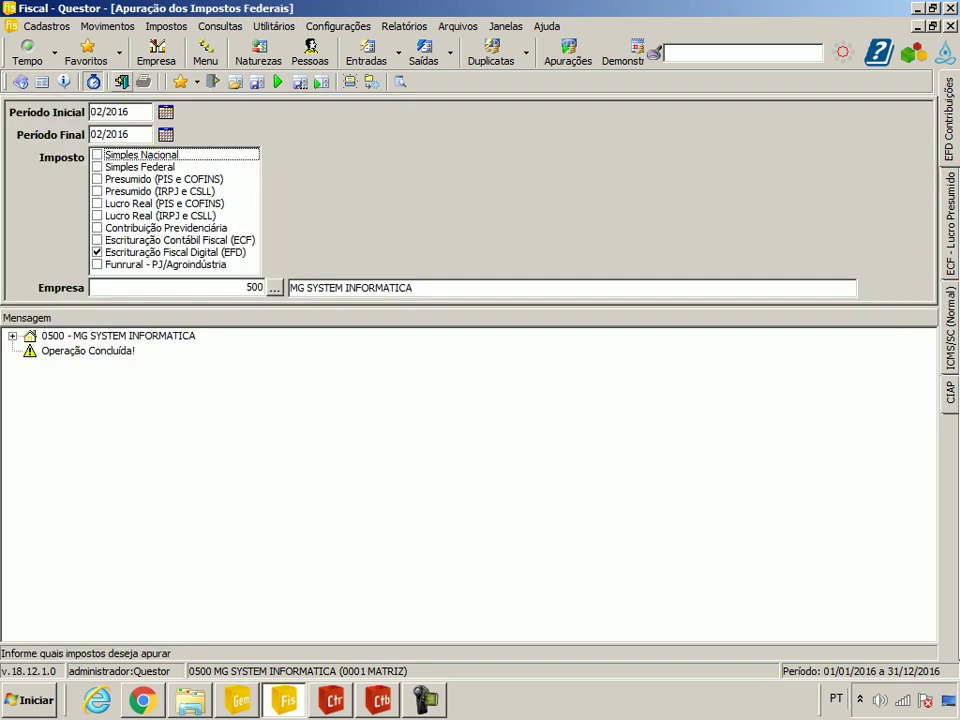
pyautogui.hotkey('ctrl', 'Tab')
# Step: Switch to Questor Controle de Tributos and check the Valor Débito of the PASEP - Faturamento entry in Débitos Federais
pyautogui.click(331, 700)
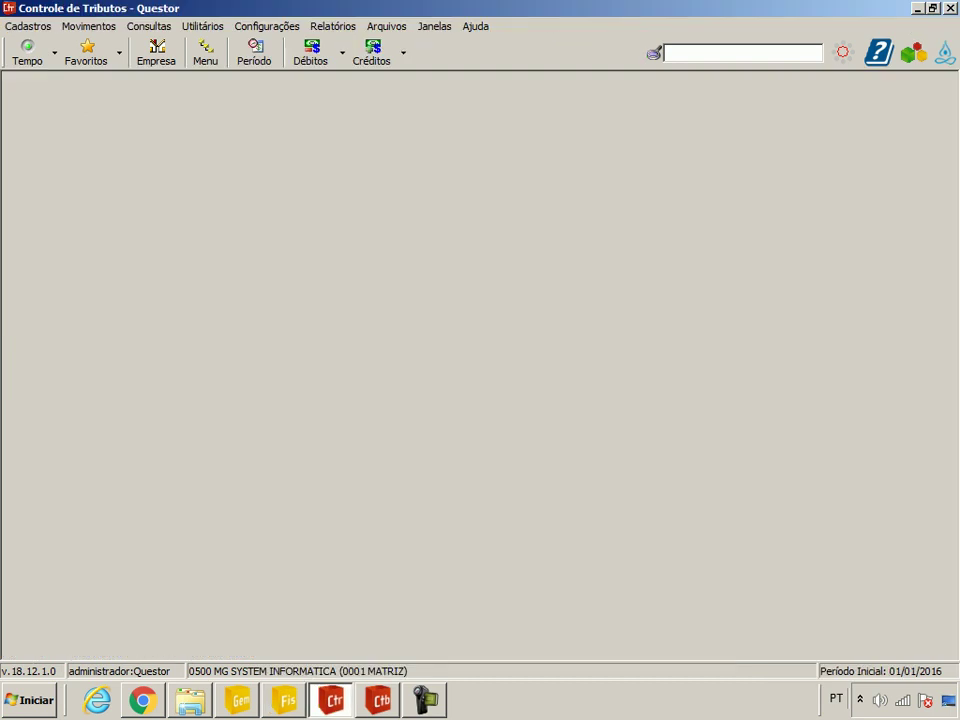
pyautogui.click(342, 53)
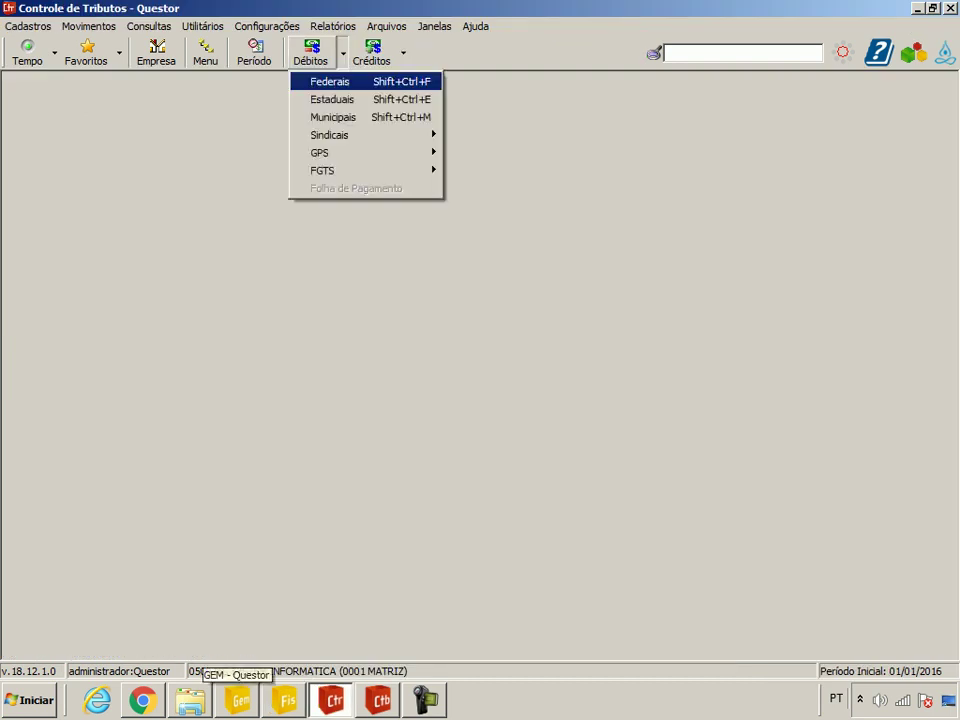
pyautogui.click(332, 82)
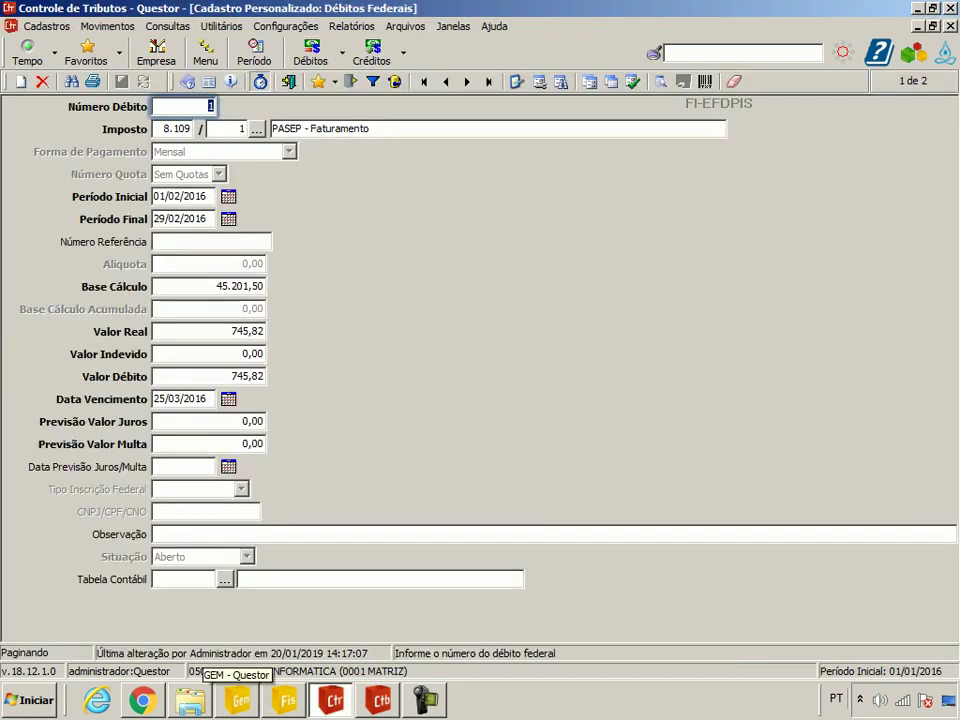
pyautogui.press('Return')
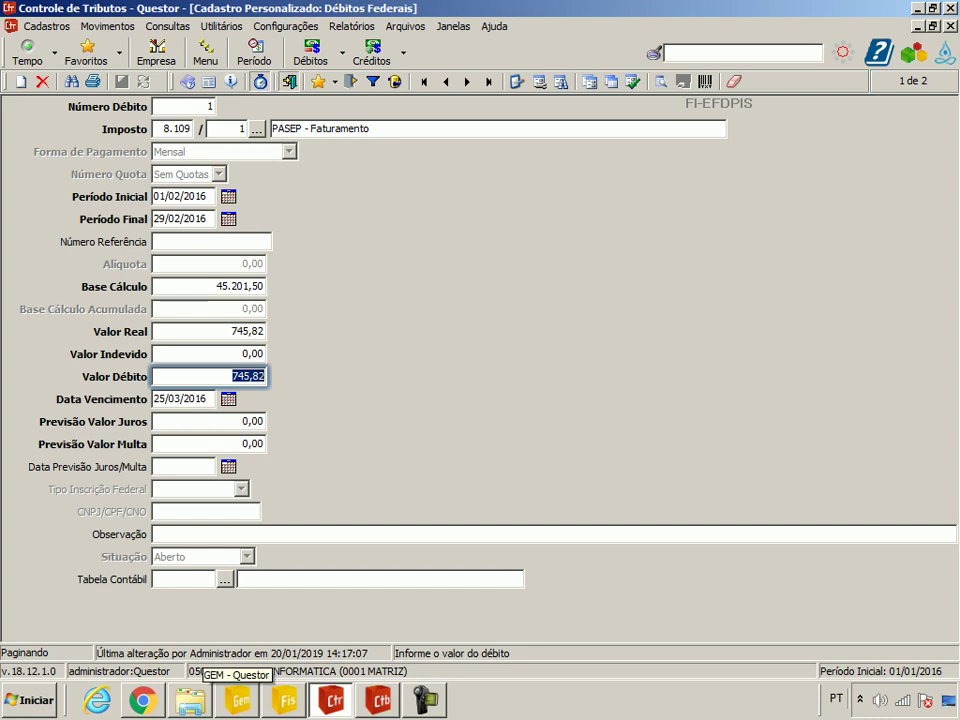
# Step: Leave Débitos Federais and start a new Pagamento com DARF federal credit for débito 2, Faturamento/PJ em geral
pyautogui.press('Escape')
pyautogui.click(404, 53)
pyautogui.moveTo(420, 81)
pyautogui.press('Return')
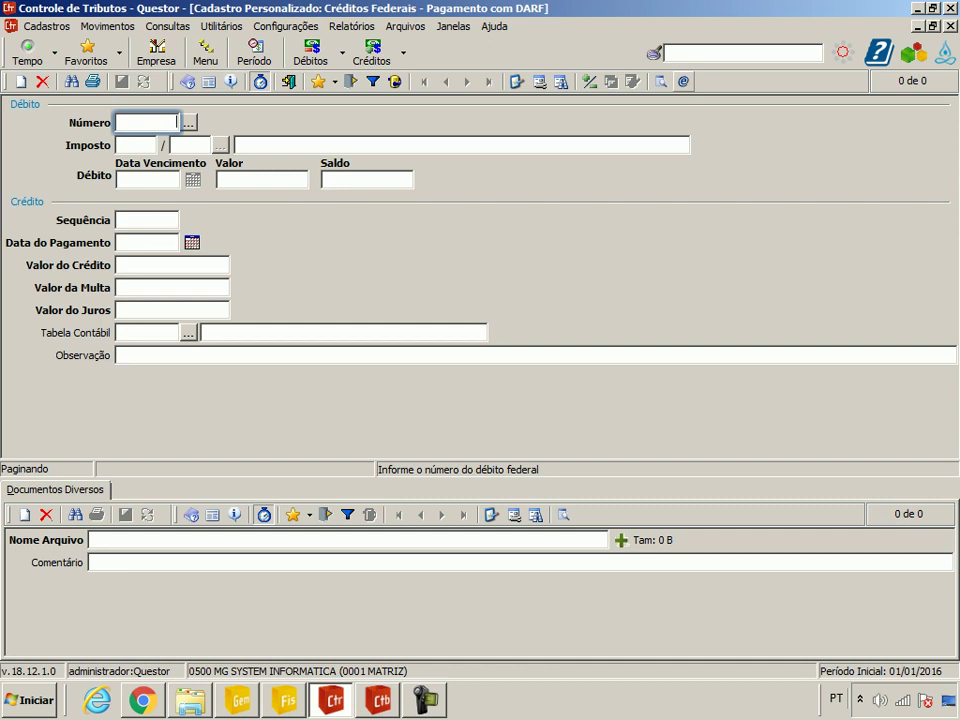
pyautogui.click(21, 82)
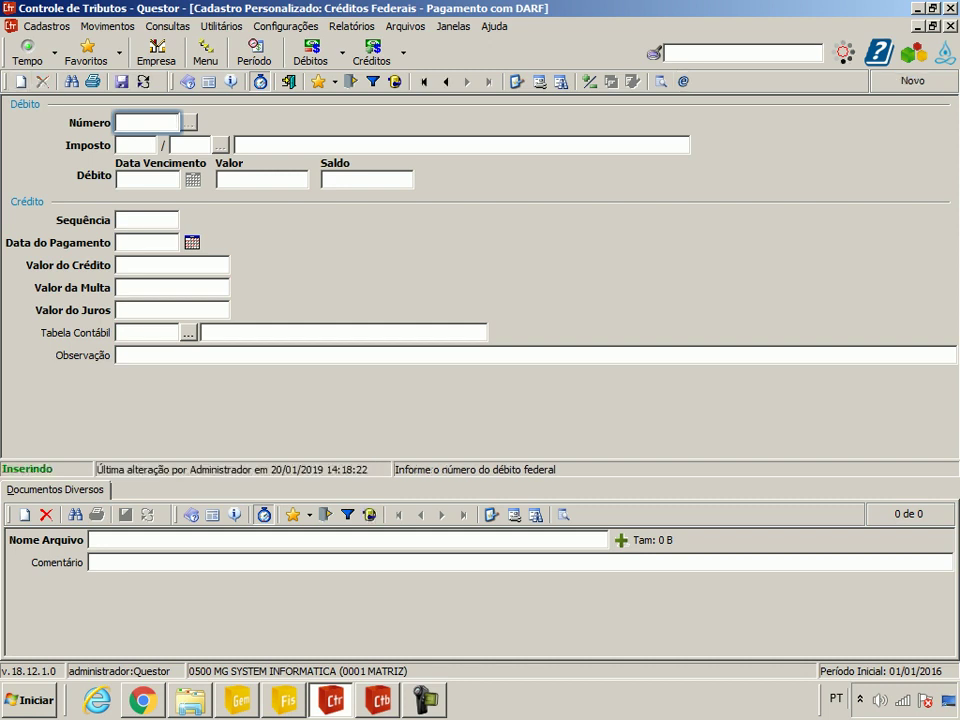
pyautogui.click(189, 123)
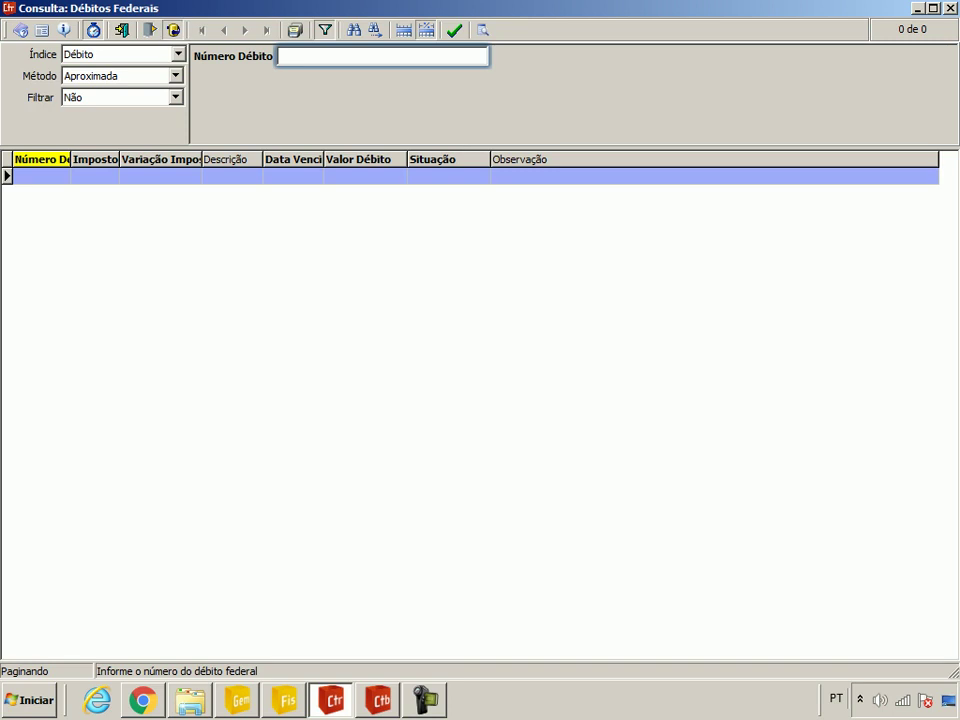
pyautogui.click(365, 193)
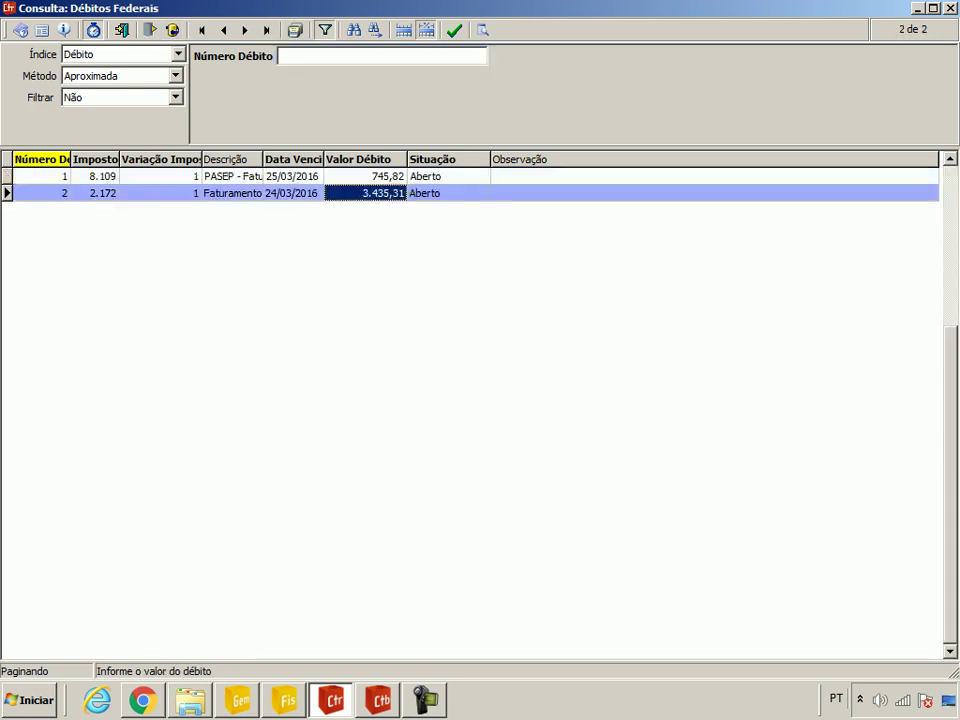
pyautogui.doubleClick(365, 193)
pyautogui.click(147, 243)
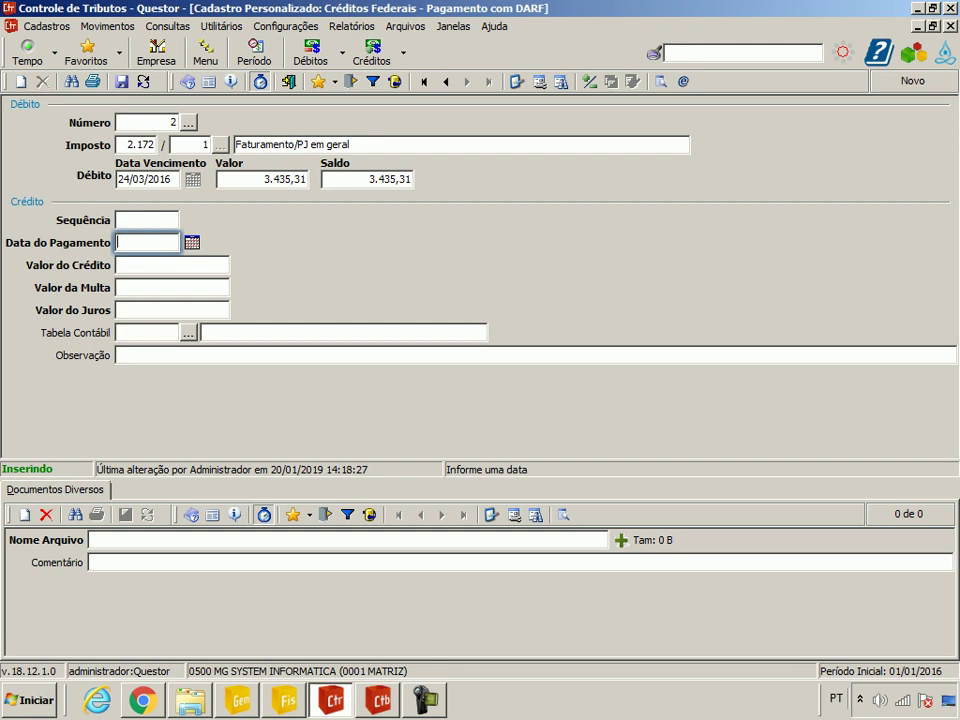
# Step: Switch to Questor Contabilidade, view the Lançamentos Contábeis form and leave it
pyautogui.hotkey('alt', 'Tab')
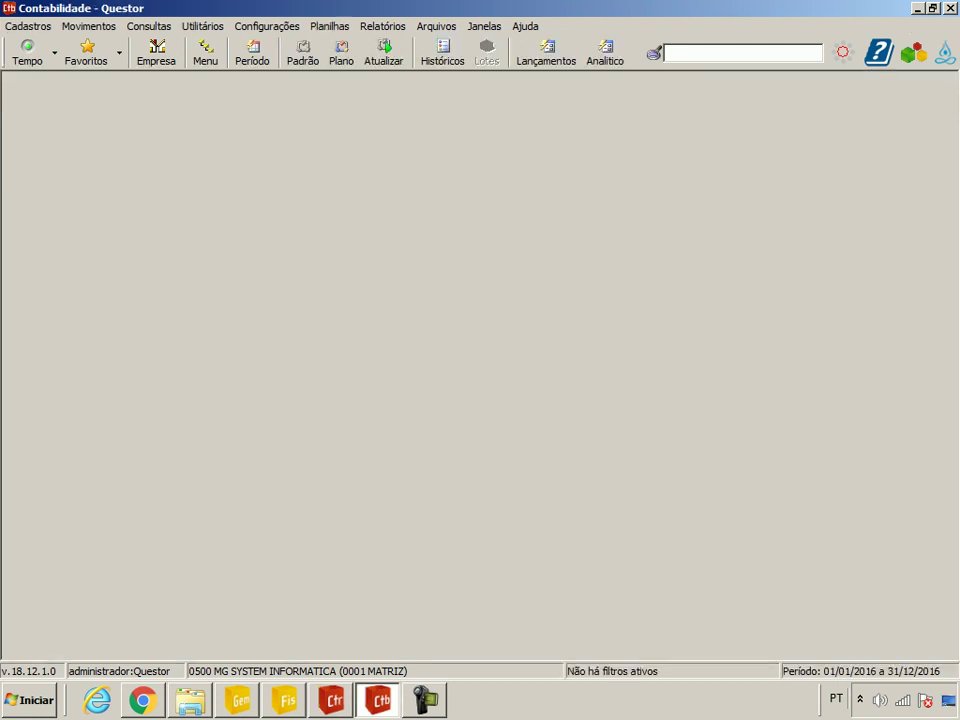
pyautogui.click(546, 52)
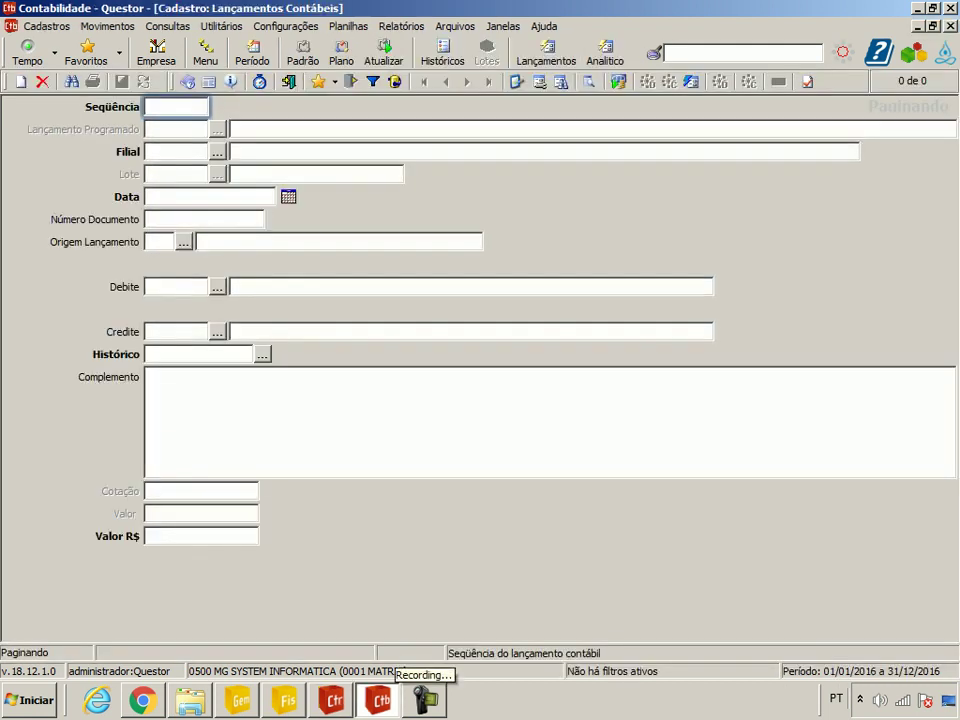
pyautogui.click(289, 82)
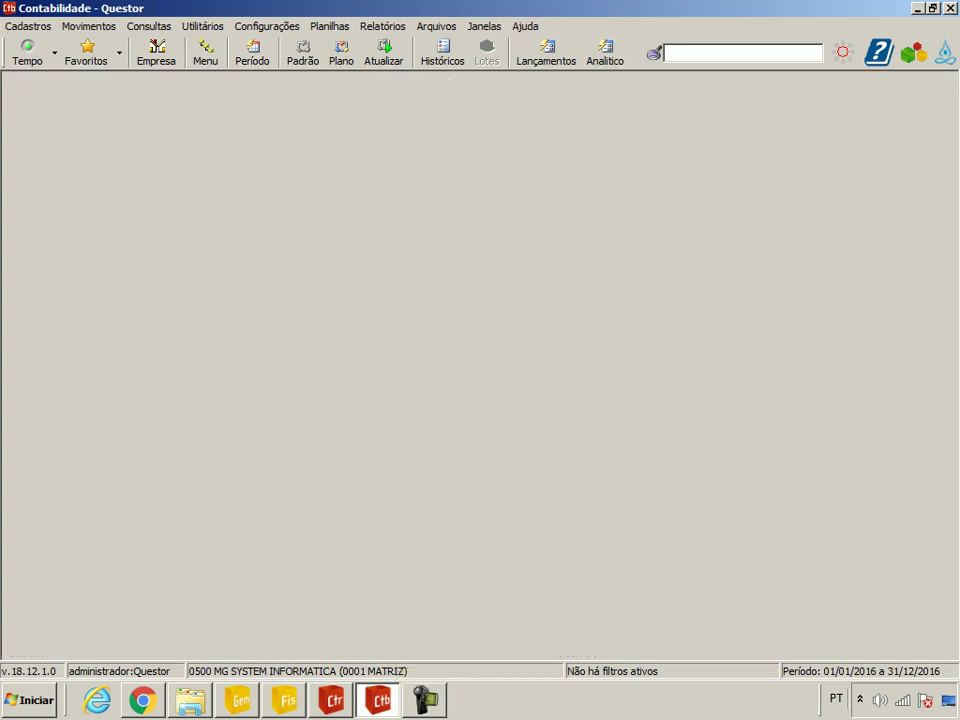
# Step: Switch to Questor Fiscal and select only Escrituração Contábil Fiscal (ECF) as the tax in Apuração dos Impostos Federais
pyautogui.click(284, 700)
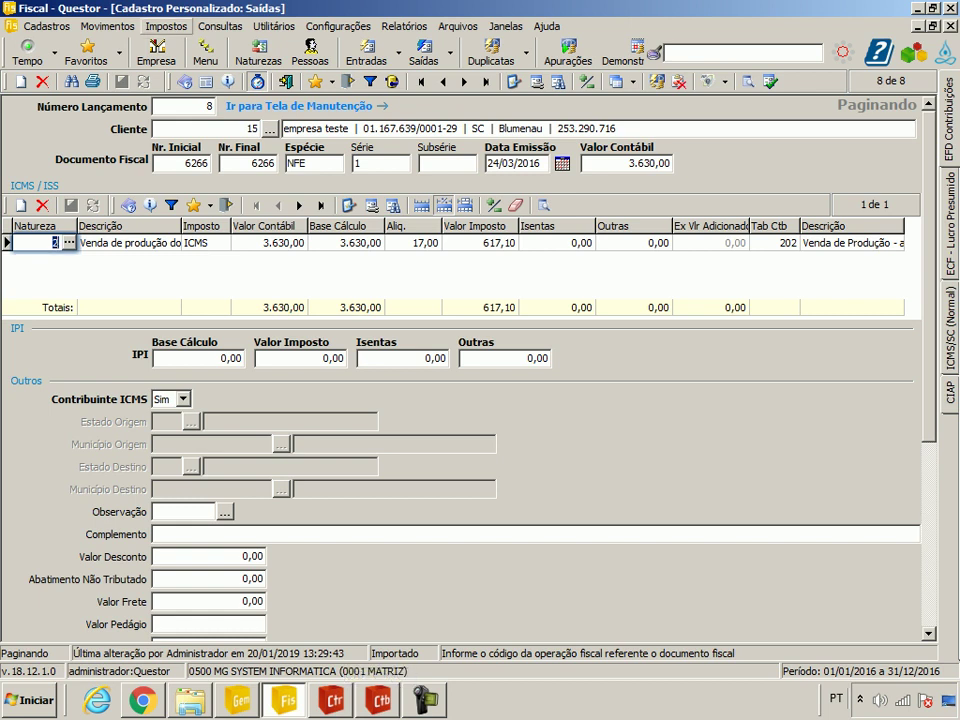
pyautogui.click(167, 26)
pyautogui.moveTo(200, 46)
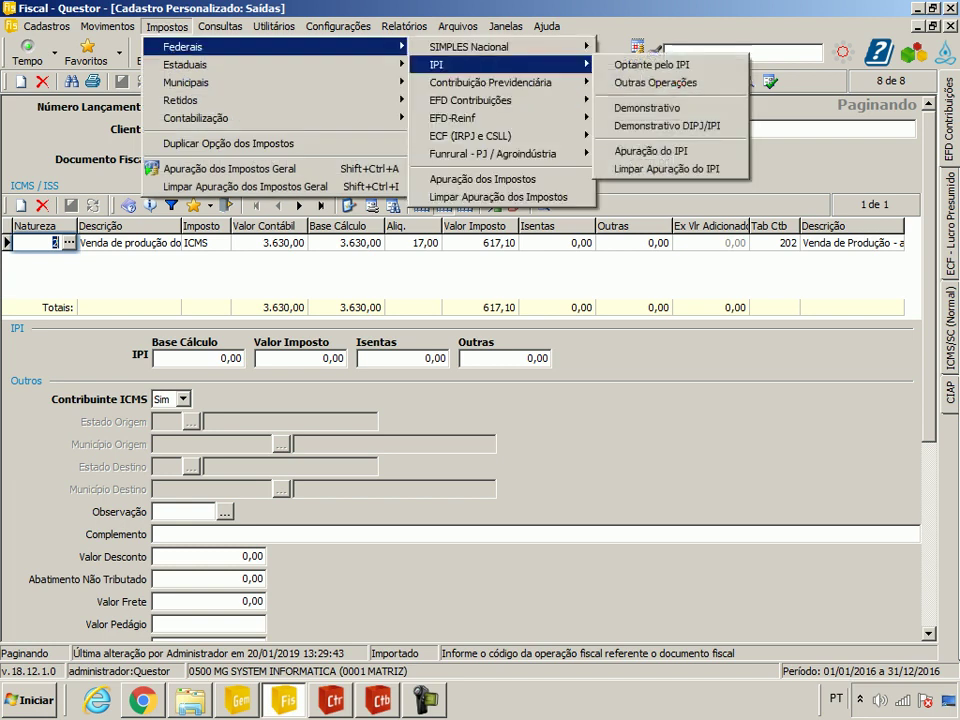
pyautogui.click(484, 179)
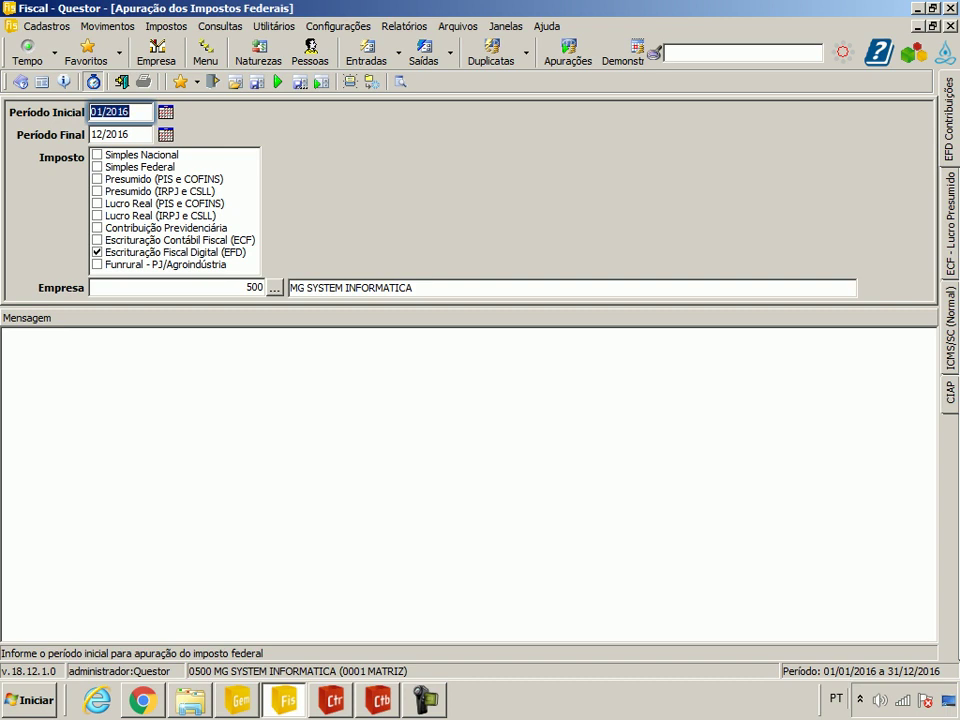
pyautogui.click(97, 240)
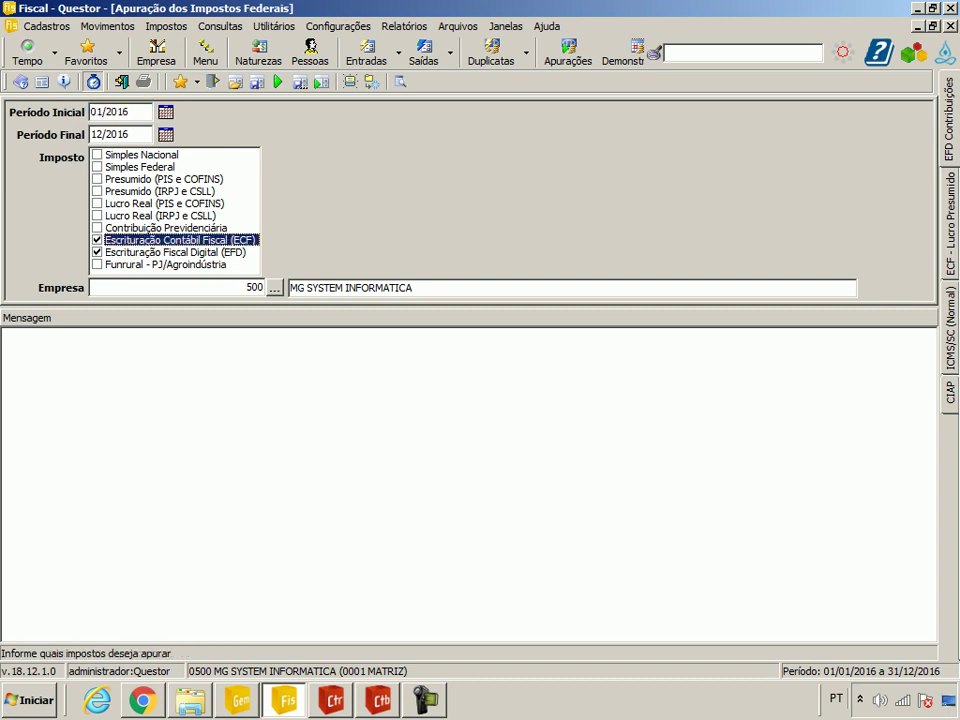
pyautogui.click(97, 252)
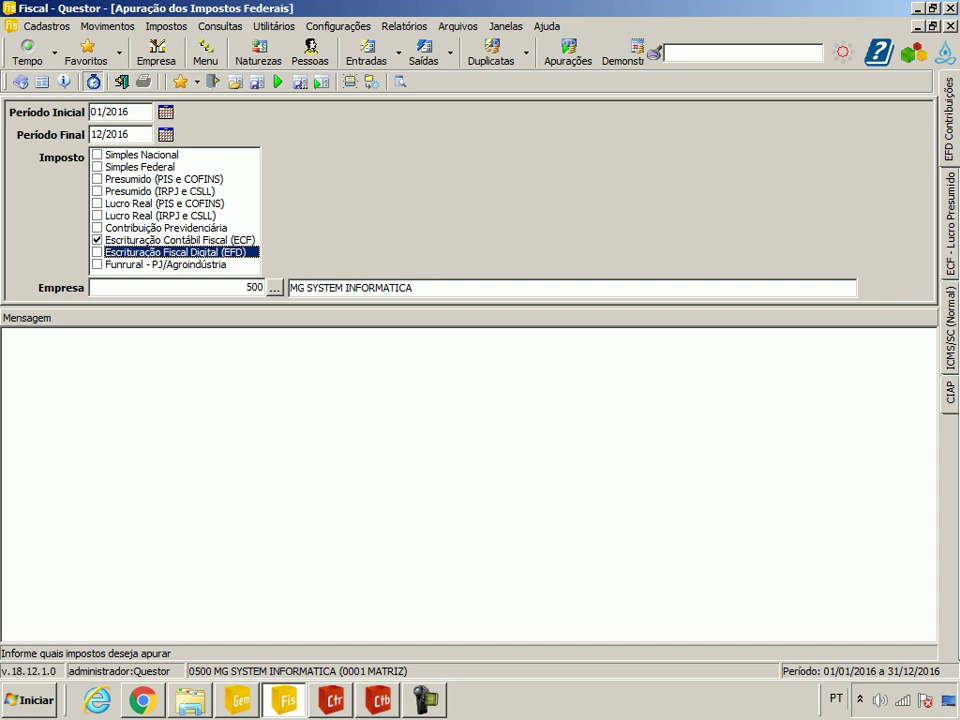
# Step: View the Demonstrativo ECF (IRPJ e CSLL) form, leaving it and the federal tax assessment without processing
pyautogui.click(622, 55)
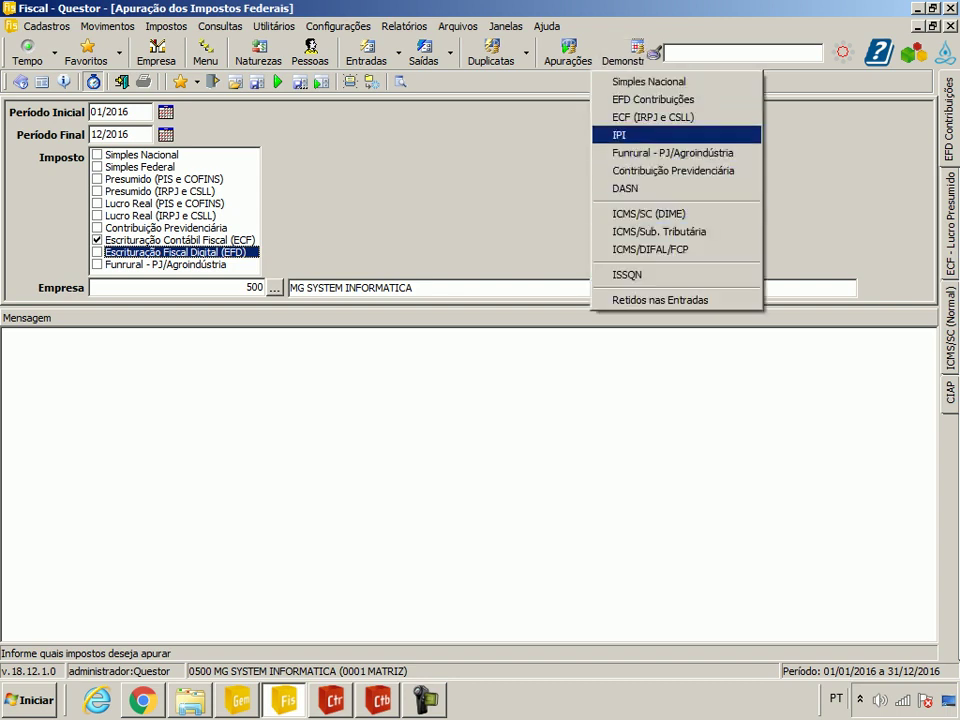
pyautogui.click(652, 117)
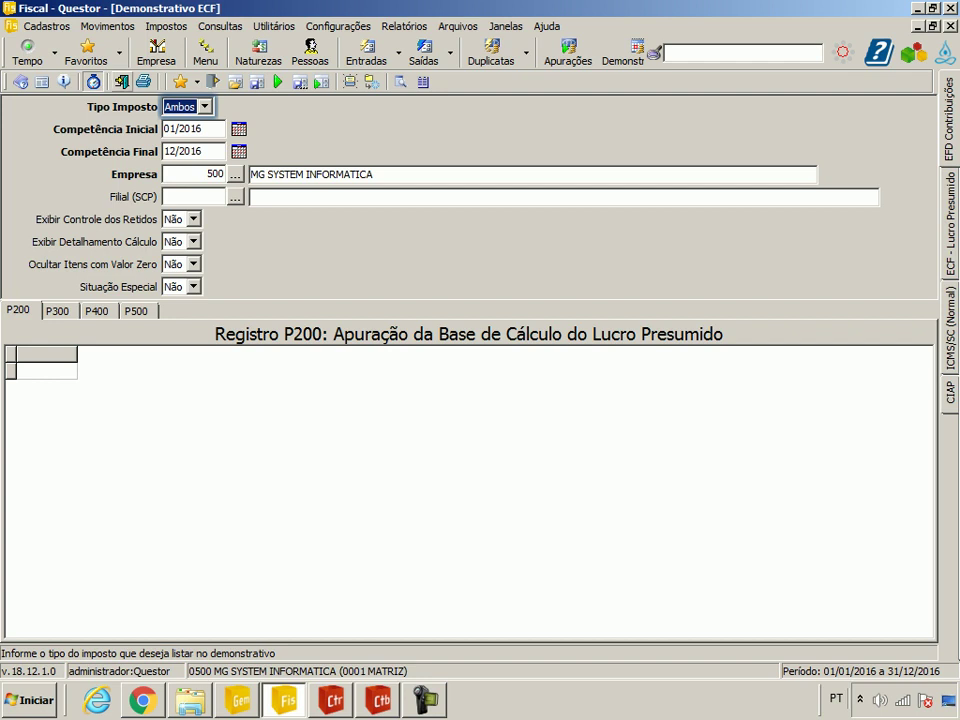
pyautogui.press('Escape')
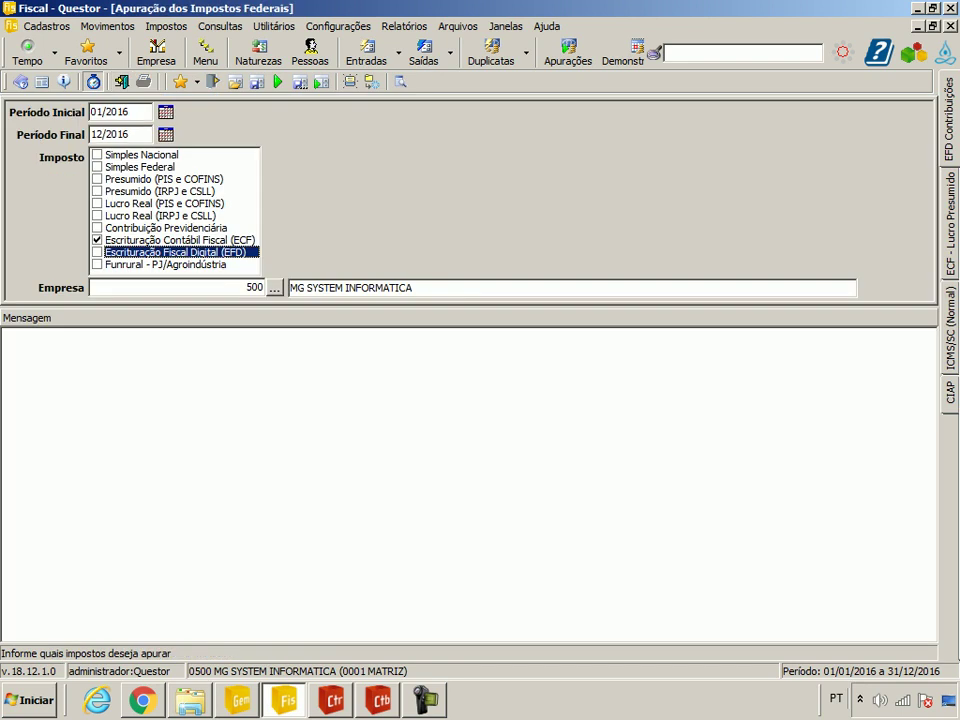
pyautogui.press('Escape')
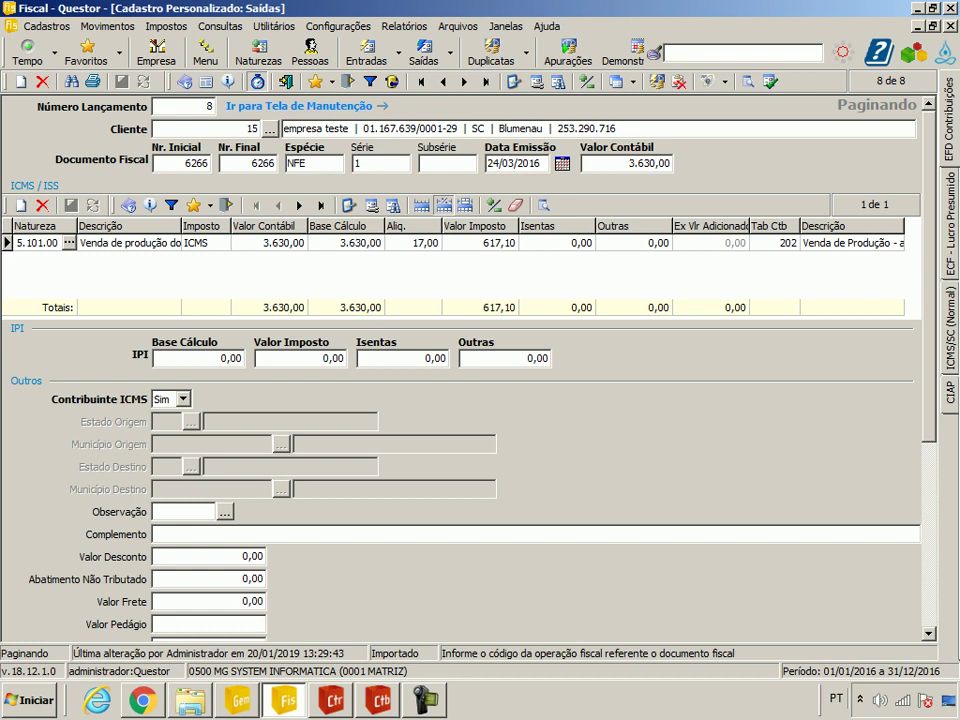
# Step: Look over the Duplicatas options and the Fornecedores/Clientes register, returning to the Saídas entry
pyautogui.click(492, 52)
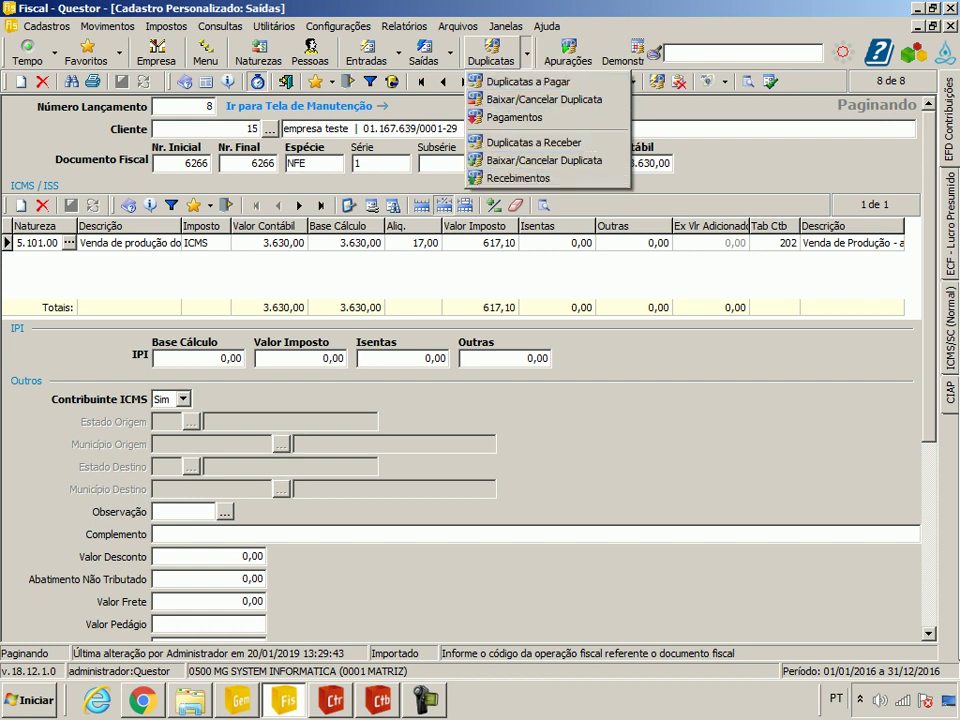
pyautogui.press('Escape')
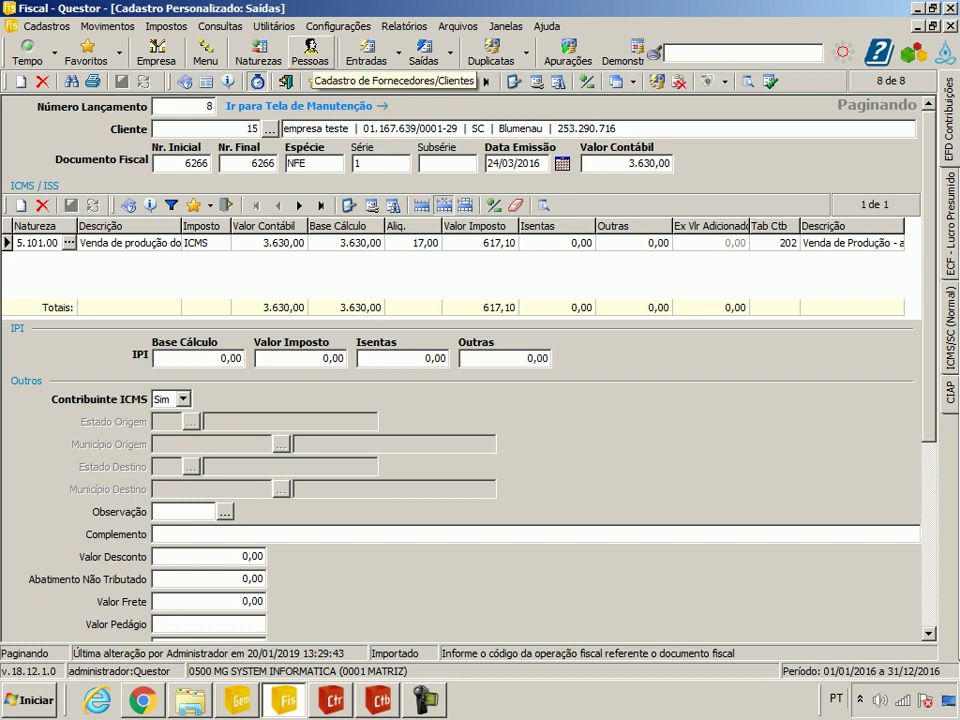
pyautogui.click(311, 50)
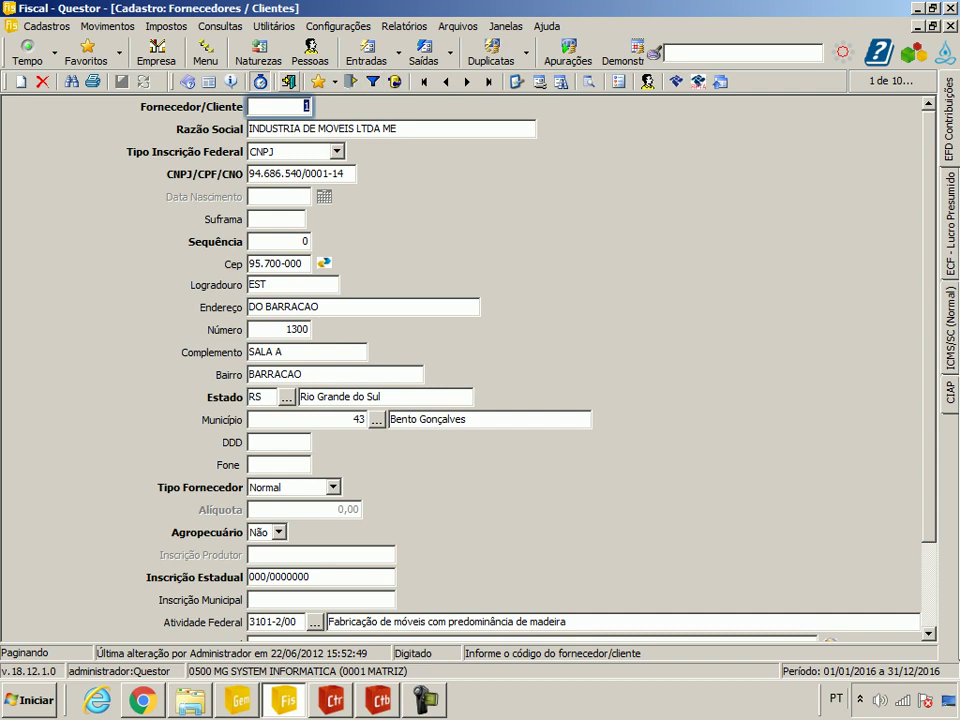
pyautogui.press('Escape')
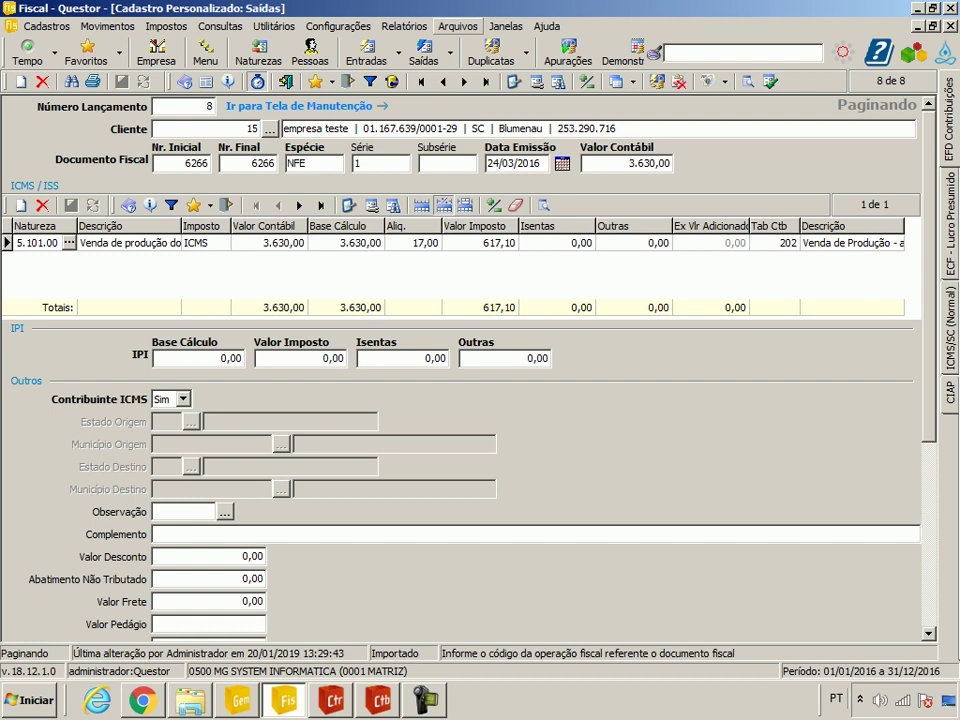
# Step: Open the federal EFD - Contribuições file export and set Data Inicial to 01/02/2016
pyautogui.click(458, 26)
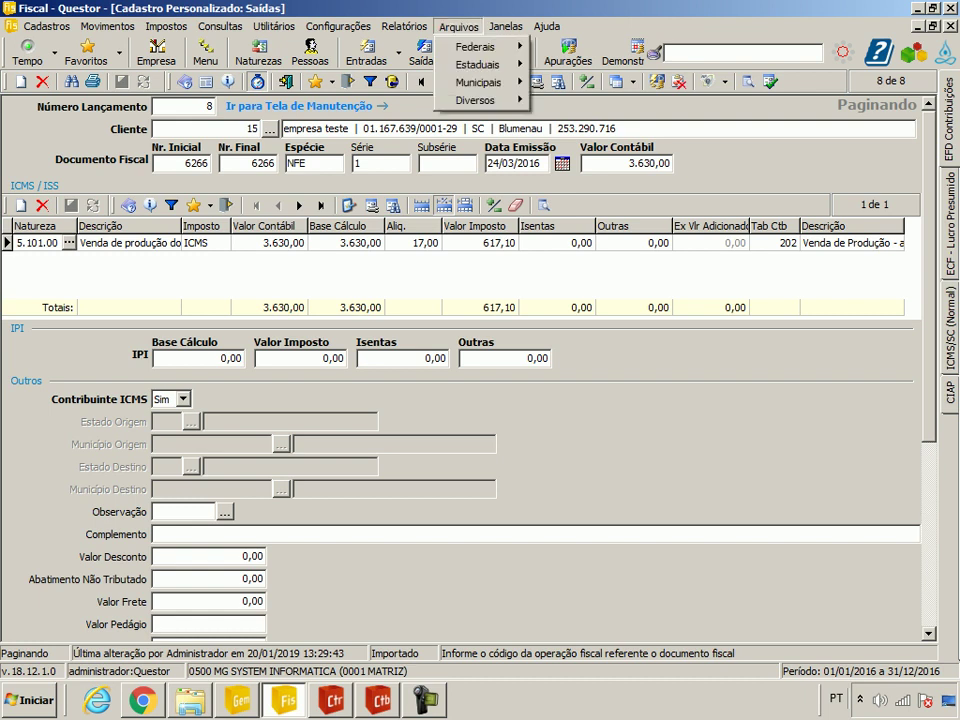
pyautogui.moveTo(478, 46)
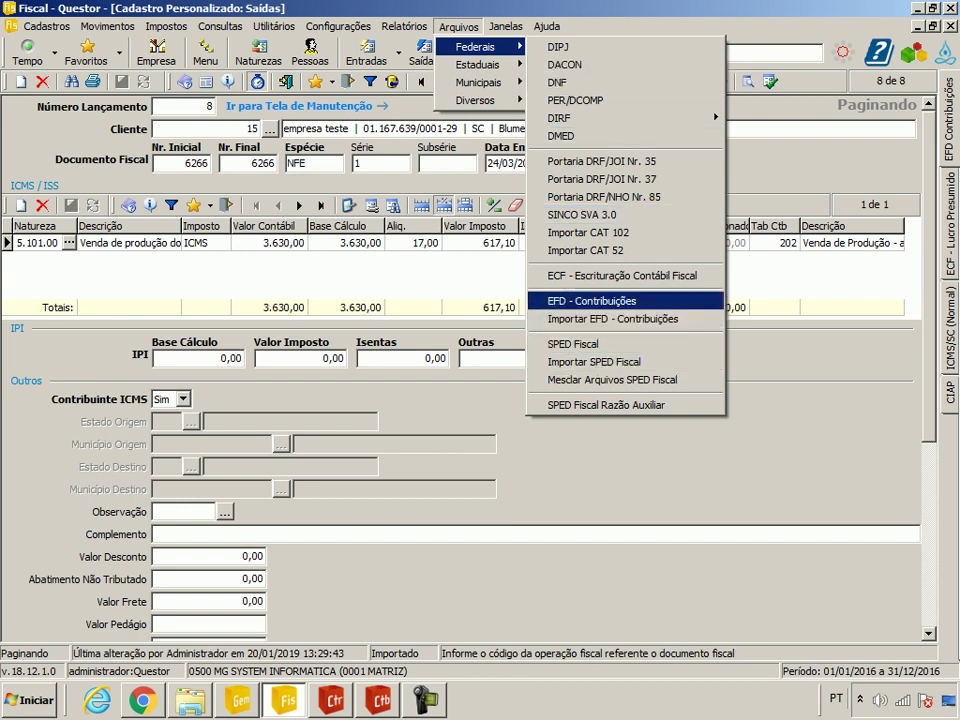
pyautogui.click(600, 300)
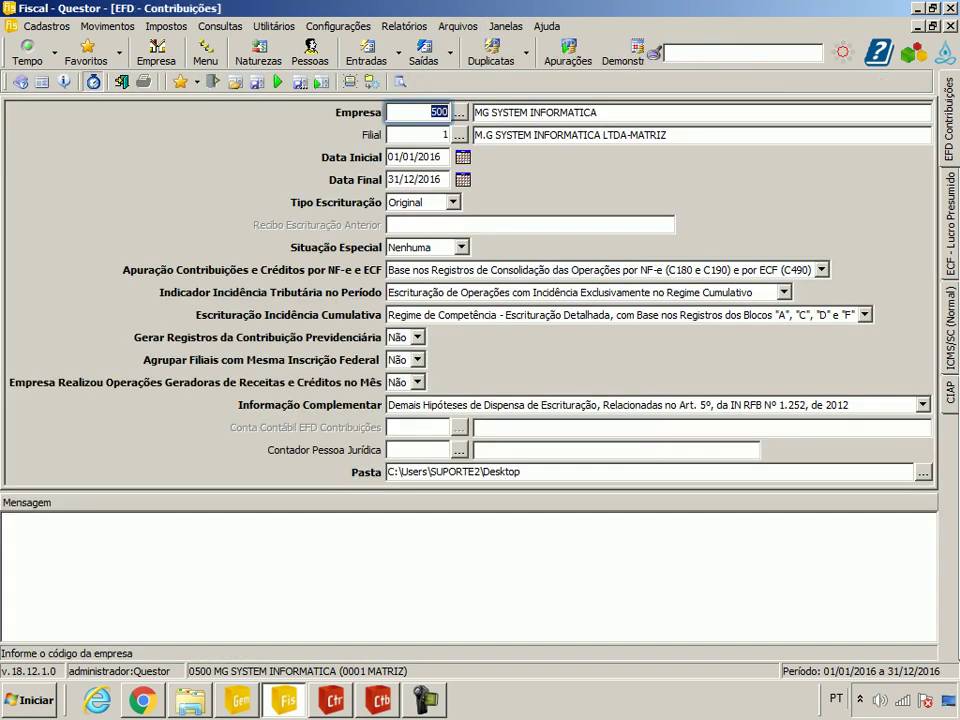
pyautogui.click(415, 157)
pyautogui.write('01/0')
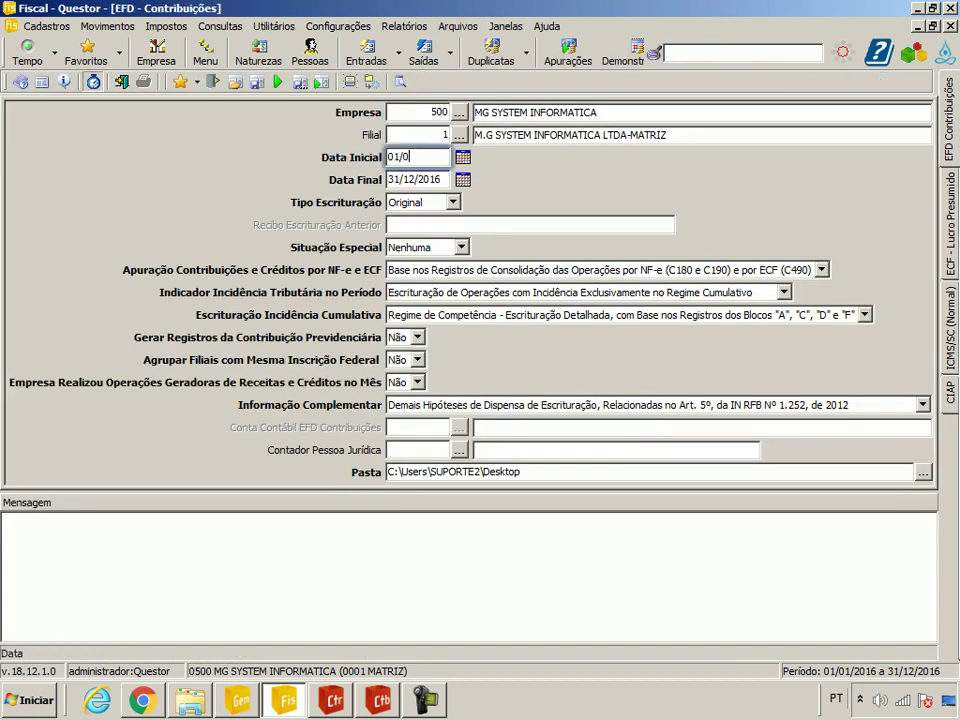
pyautogui.write('2/2016')
pyautogui.press('Tab')
# Step: Set Data Final to 29/02/2016 and generate the EFD - Contribuições file in the Desktop folder
pyautogui.write('2')
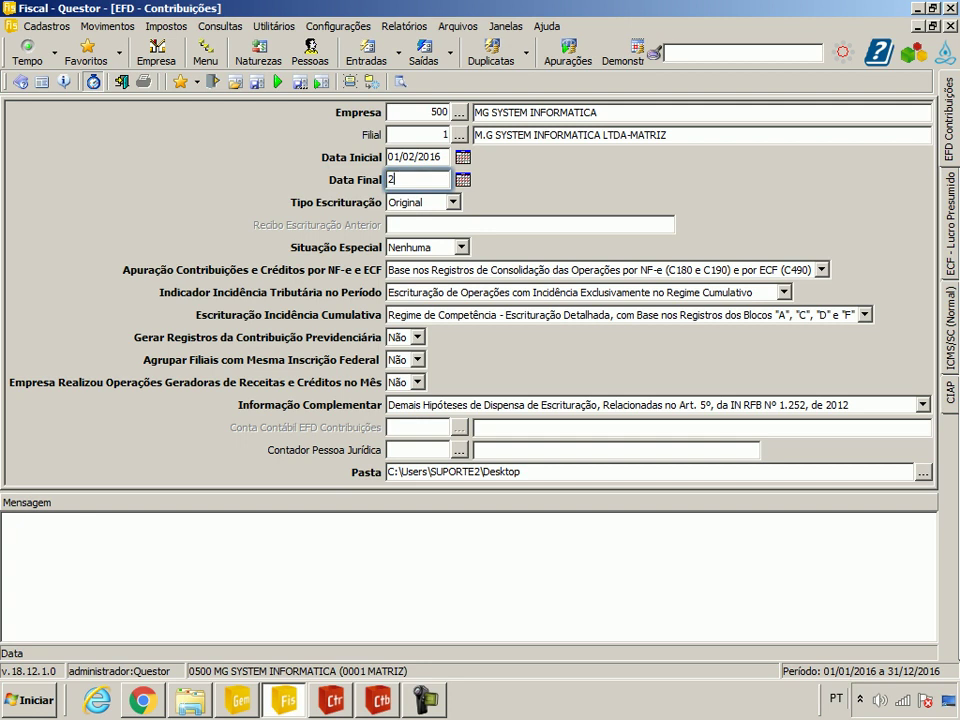
pyautogui.write('8/')
pyautogui.press('BackSpace')
pyautogui.press('BackSpace')
pyautogui.press('BackSpace')
pyautogui.write('29/02/2016')
pyautogui.press('Tab')
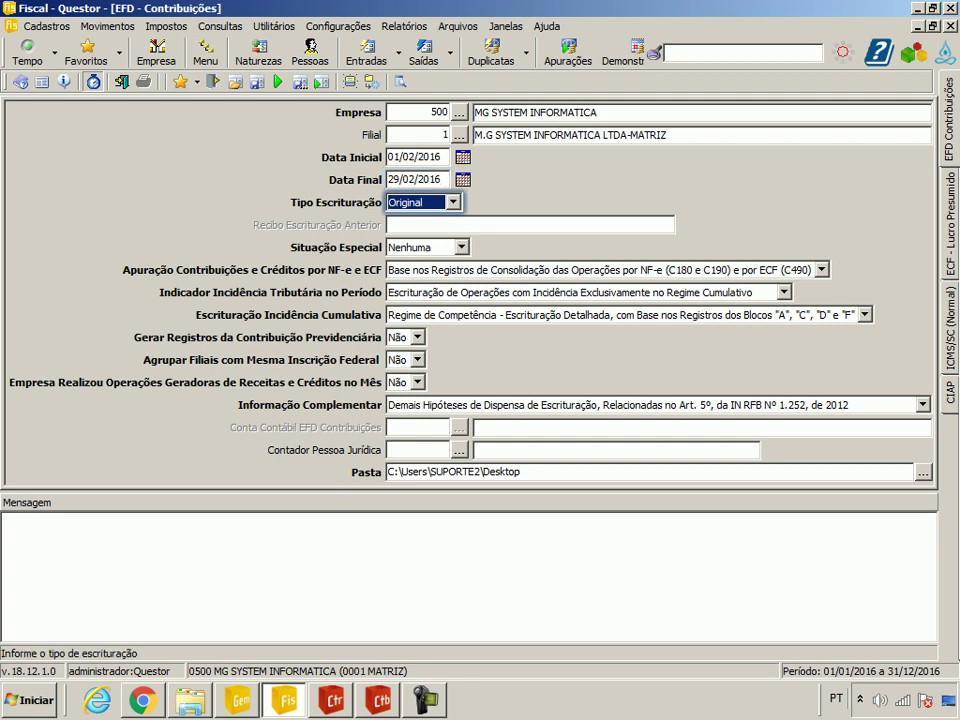
pyautogui.moveTo(532, 472); pyautogui.dragTo(386, 472)
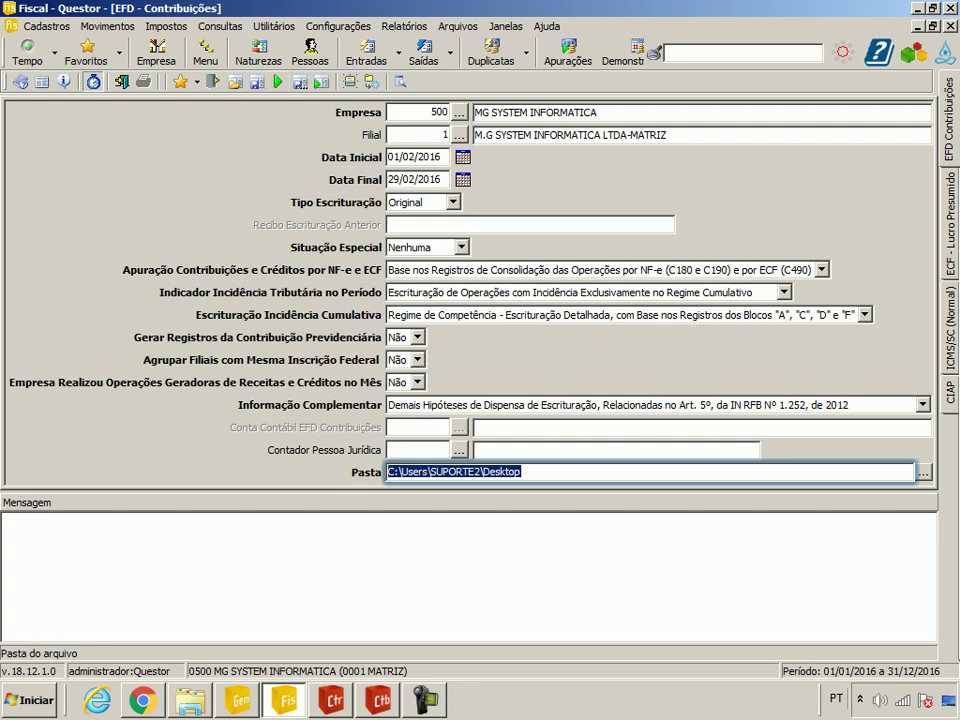
pyautogui.press('F9')
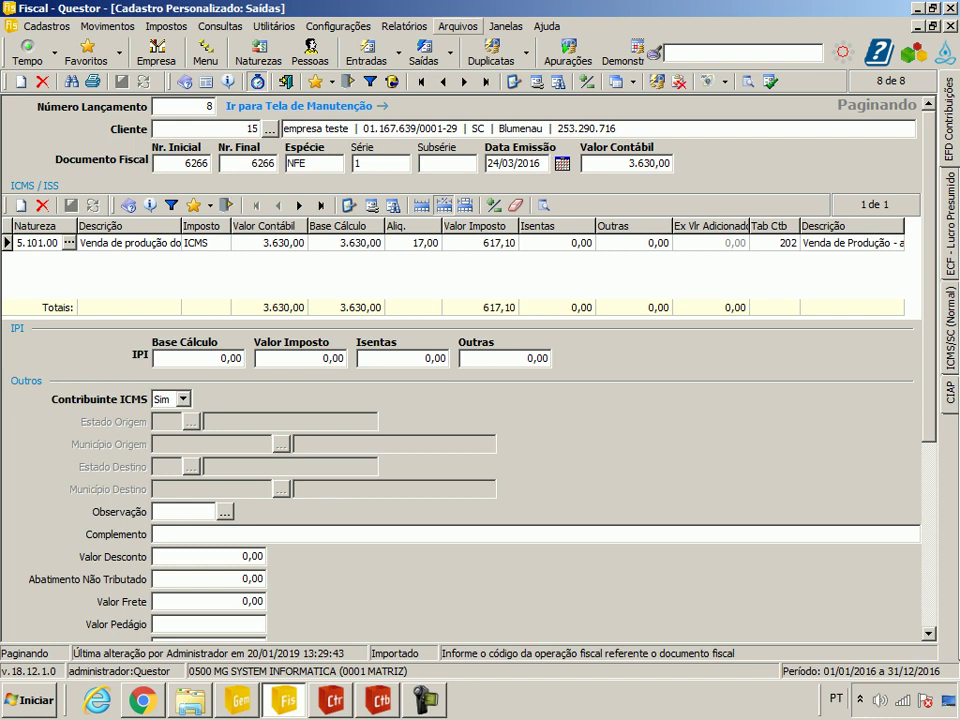
# Step: Open the SPED Fiscal file export and set its period from 01/02/2016 to 29/02/2016
pyautogui.click(459, 26)
pyautogui.moveTo(478, 64)
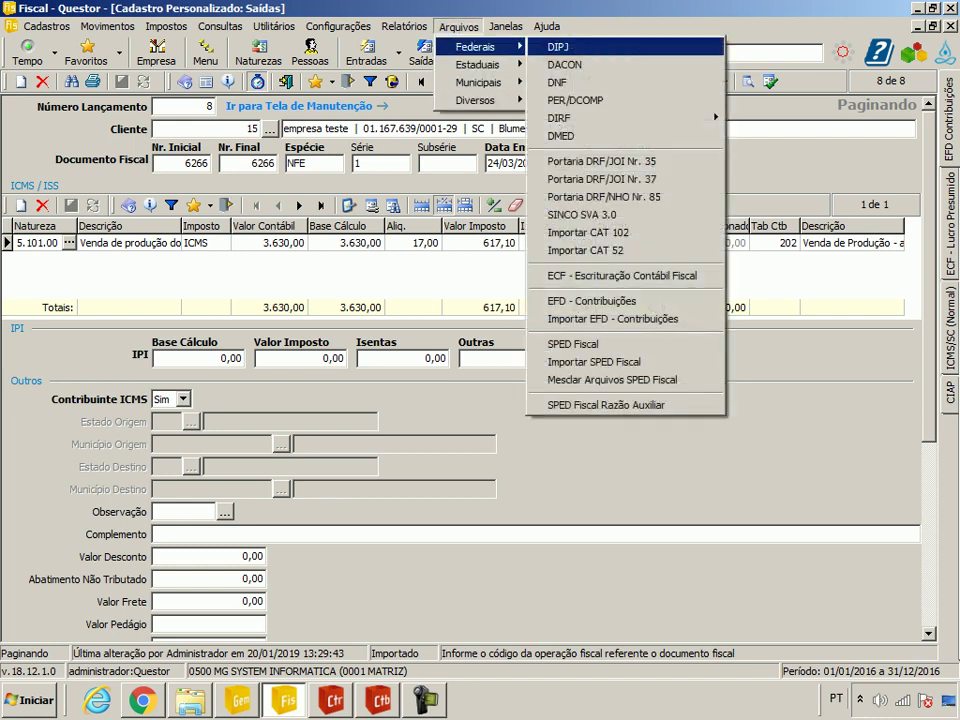
pyautogui.click(573, 343)
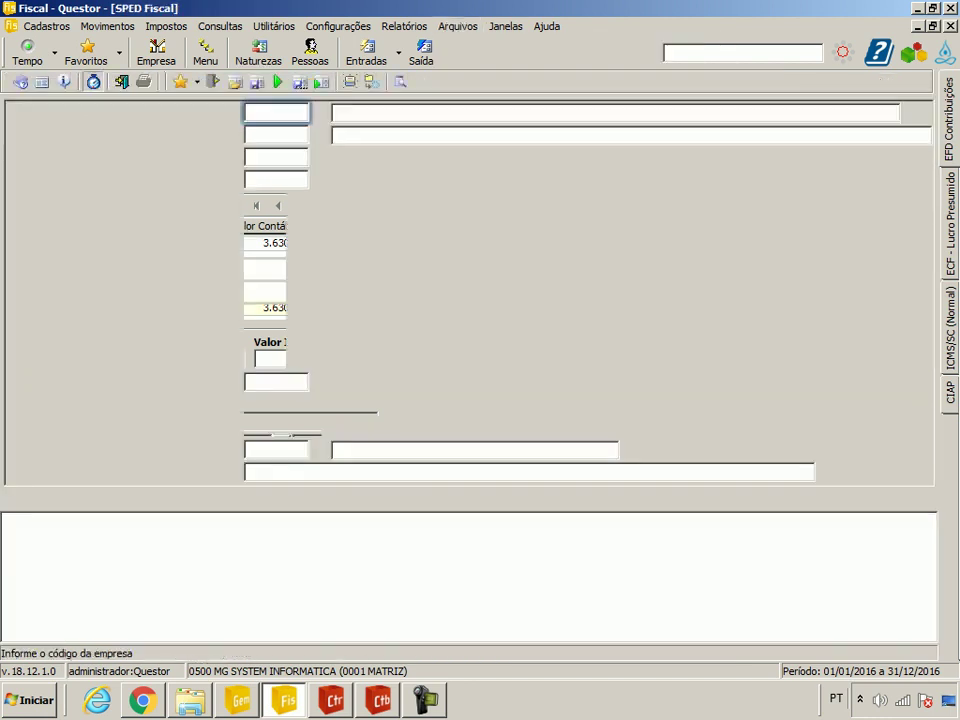
pyautogui.click(276, 157)
pyautogui.write('01/02/2016')
pyautogui.press('Tab')
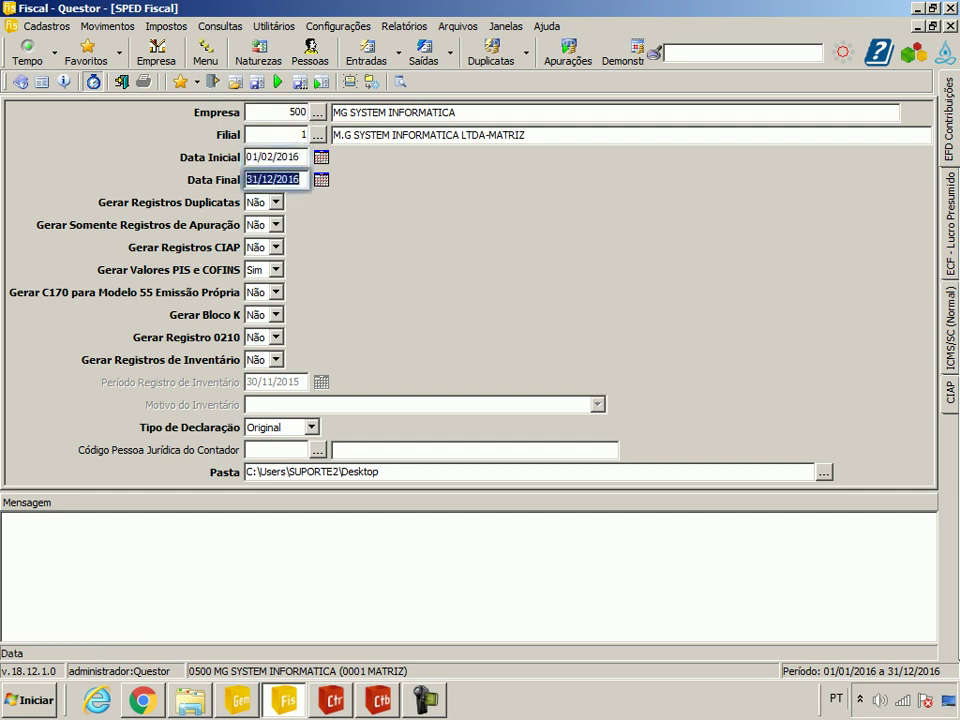
pyautogui.write('29/02/2016')
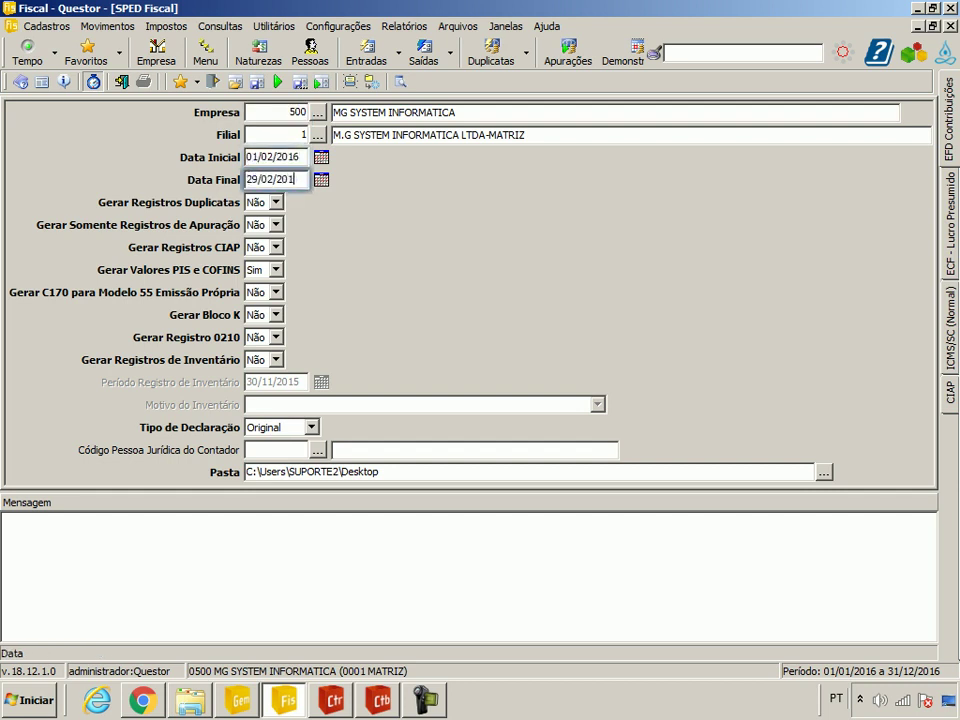
pyautogui.press('Tab')
# Step: Try to generate the SPED Fiscal file with the Desktop folder as its destination
pyautogui.click(530, 471)
pyautogui.doubleClick(530, 471)
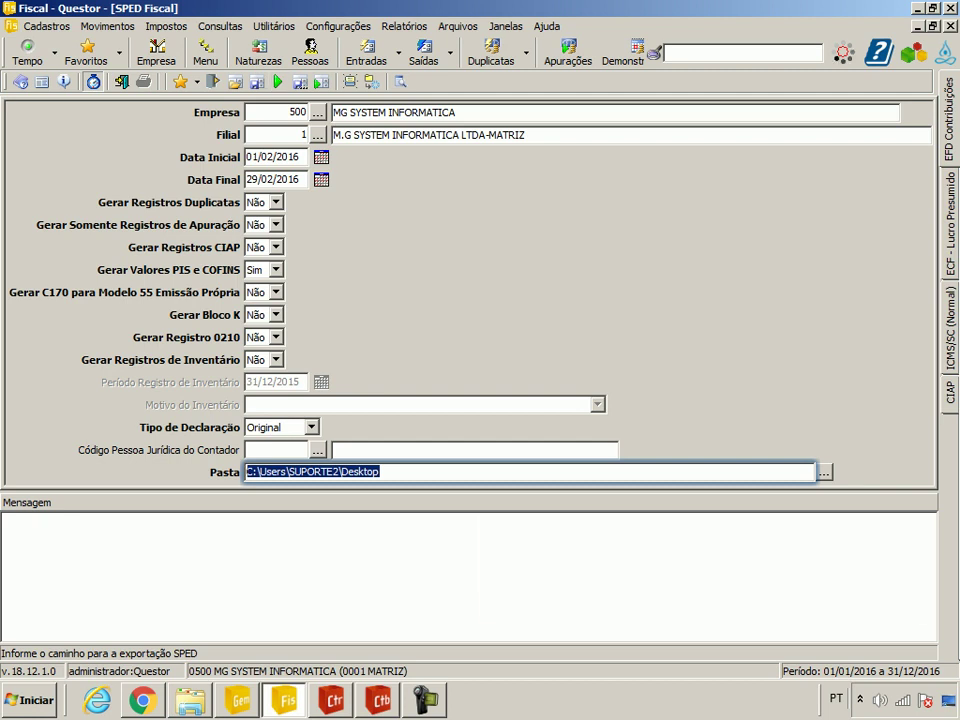
pyautogui.press('F9')
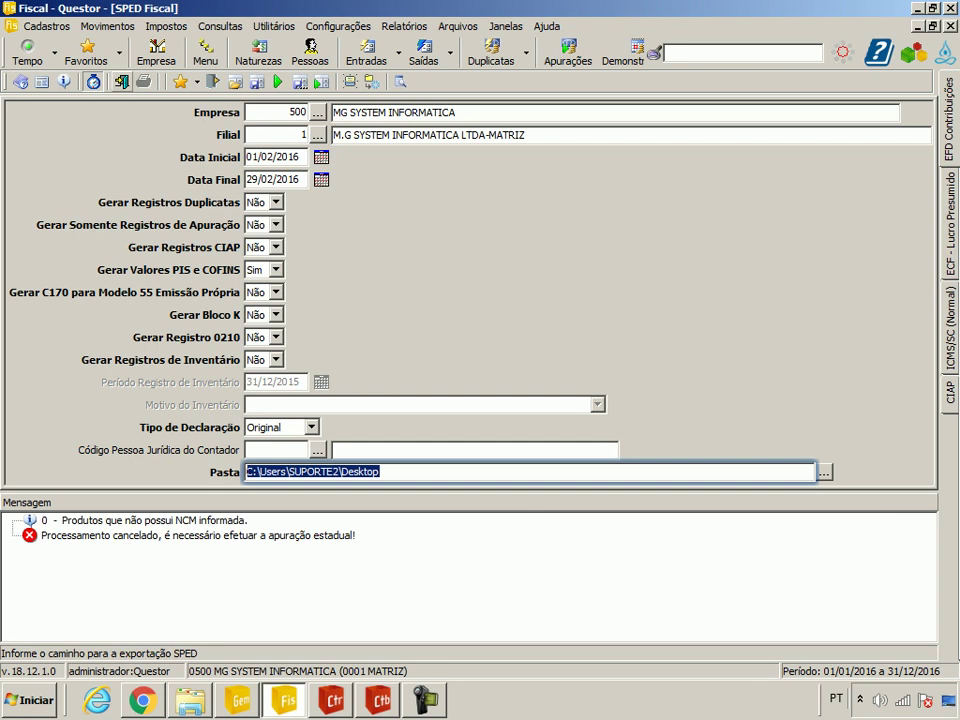
# Step: Leave the SPED Fiscal export, open the Santa Catarina DIME file export and set its Data Inicial to 01/02/2016
pyautogui.press('Escape')
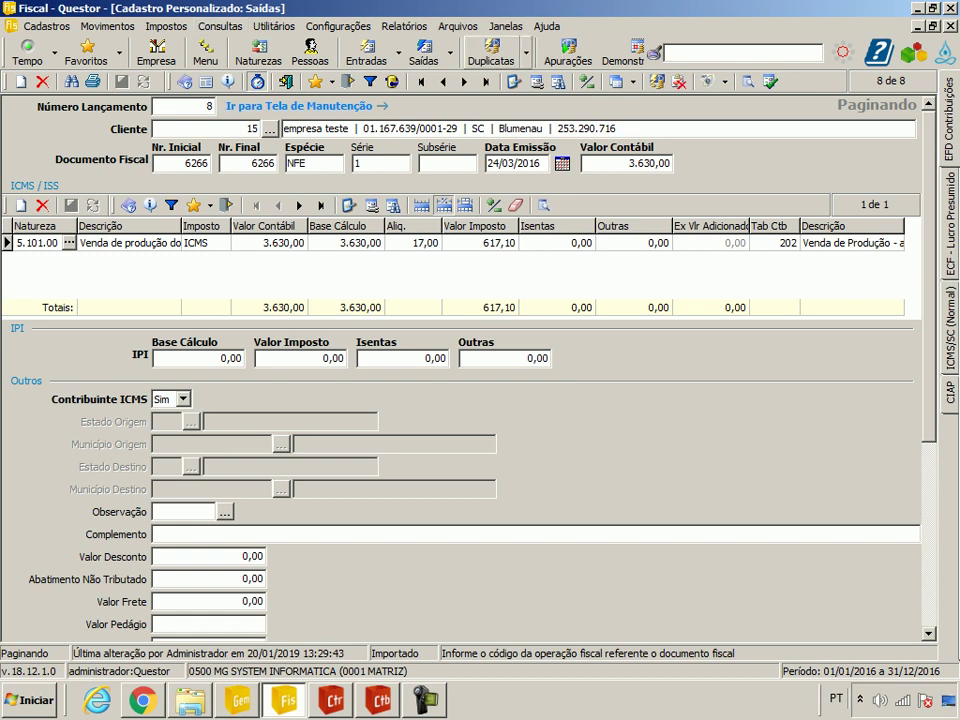
pyautogui.click(459, 27)
pyautogui.moveTo(477, 64)
pyautogui.moveTo(620, 64)
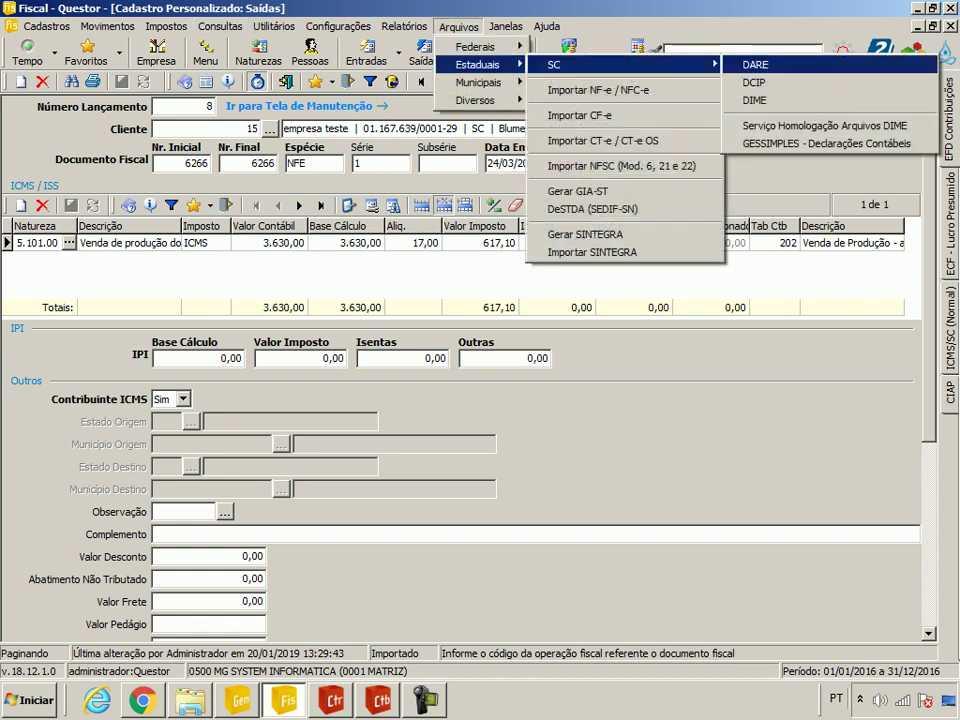
pyautogui.click(755, 100)
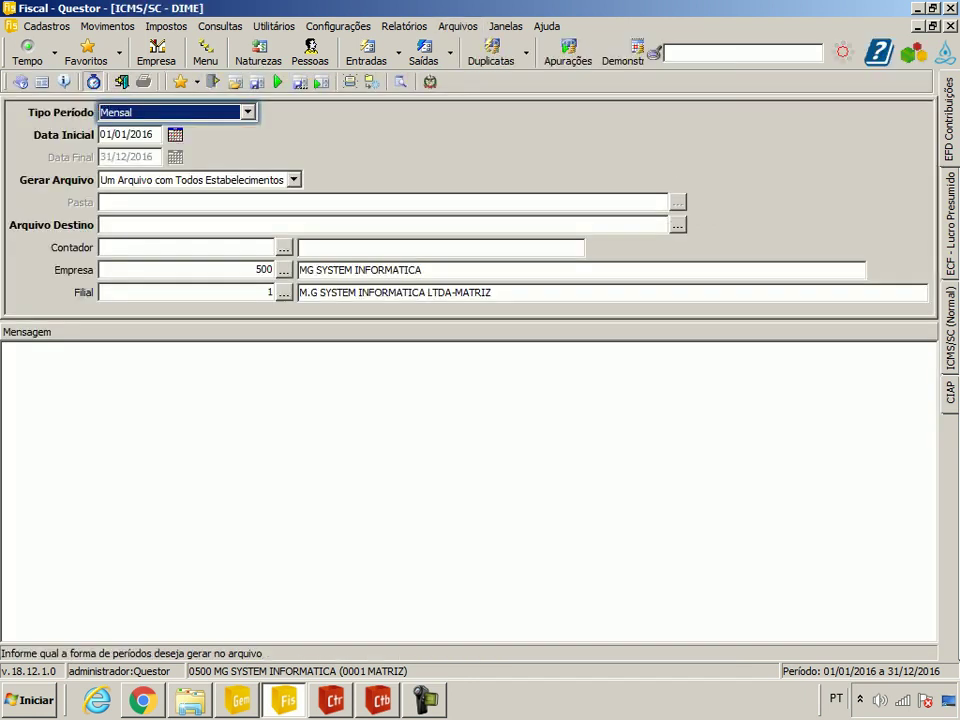
pyautogui.press('Tab')
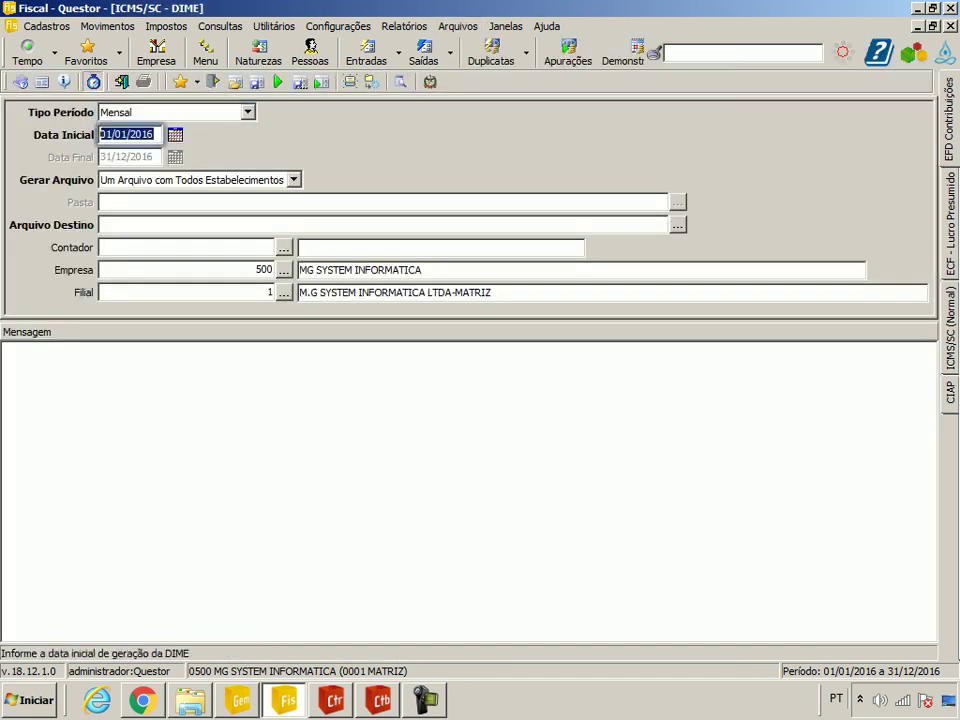
pyautogui.write('01/02/2016')
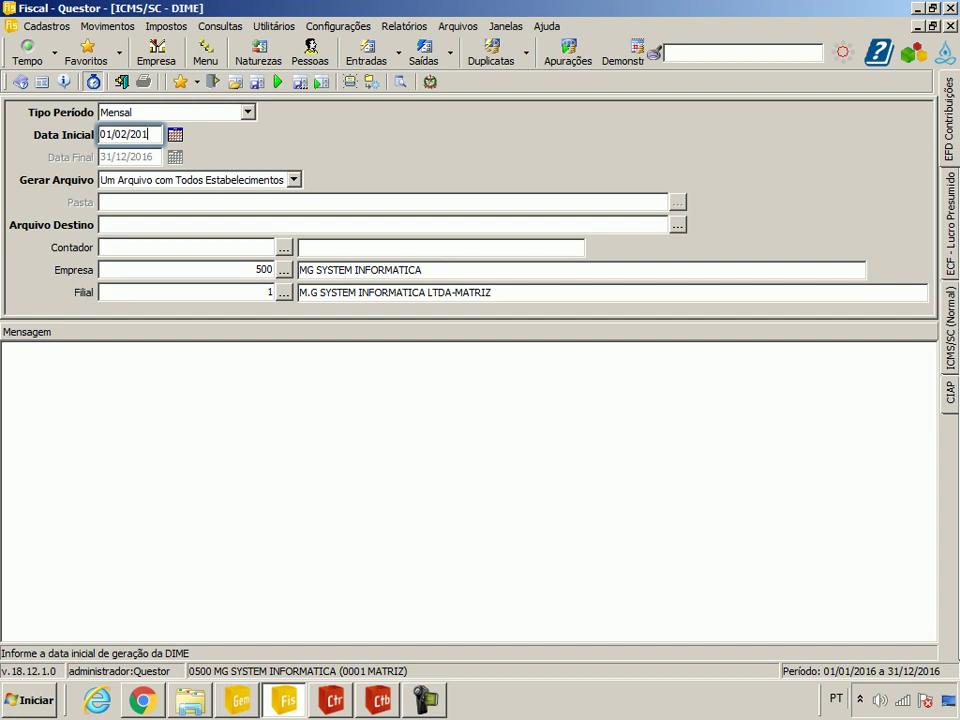
pyautogui.press('Tab')
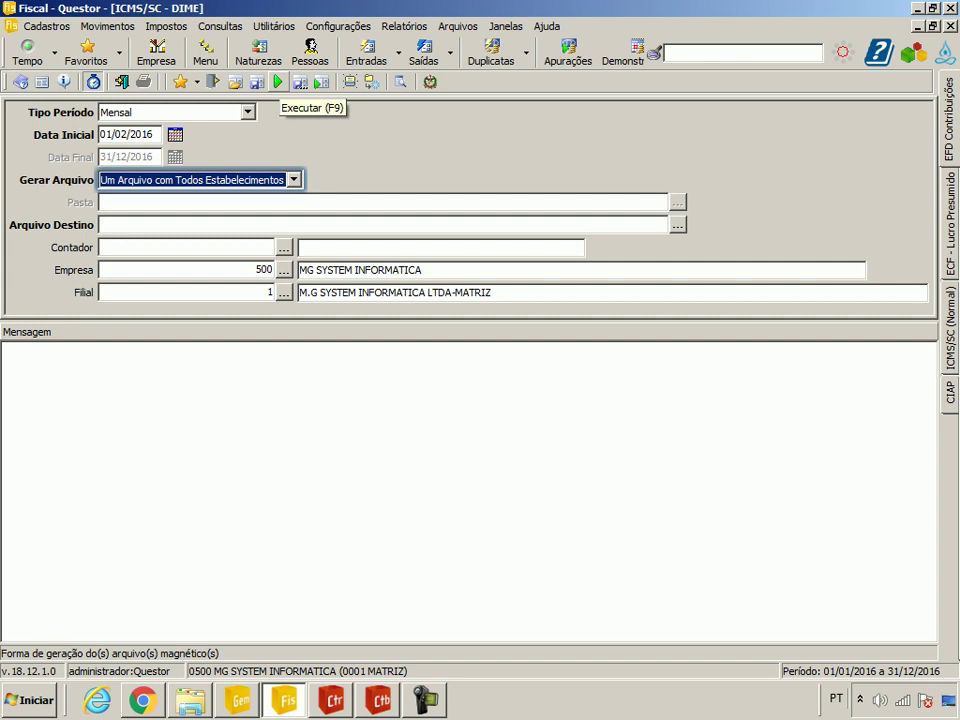
# Step: Change the working period of company 500, branch 1 to 01/02/2016 through 29/02/2016
pyautogui.press('F9')
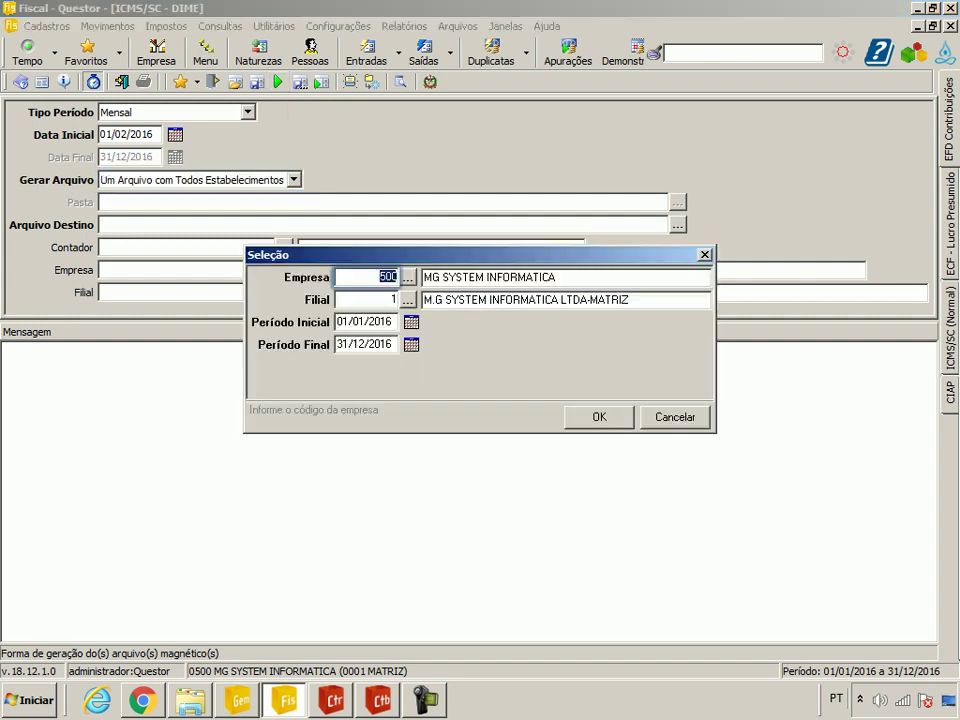
pyautogui.press('Tab')
pyautogui.press('Tab')
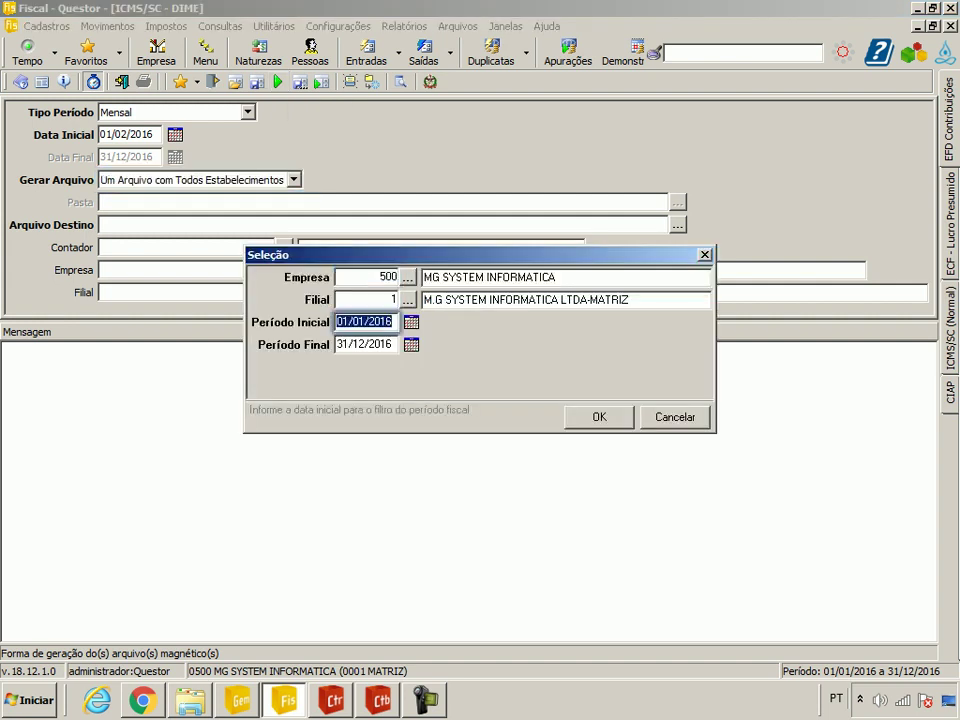
pyautogui.press('Tab')
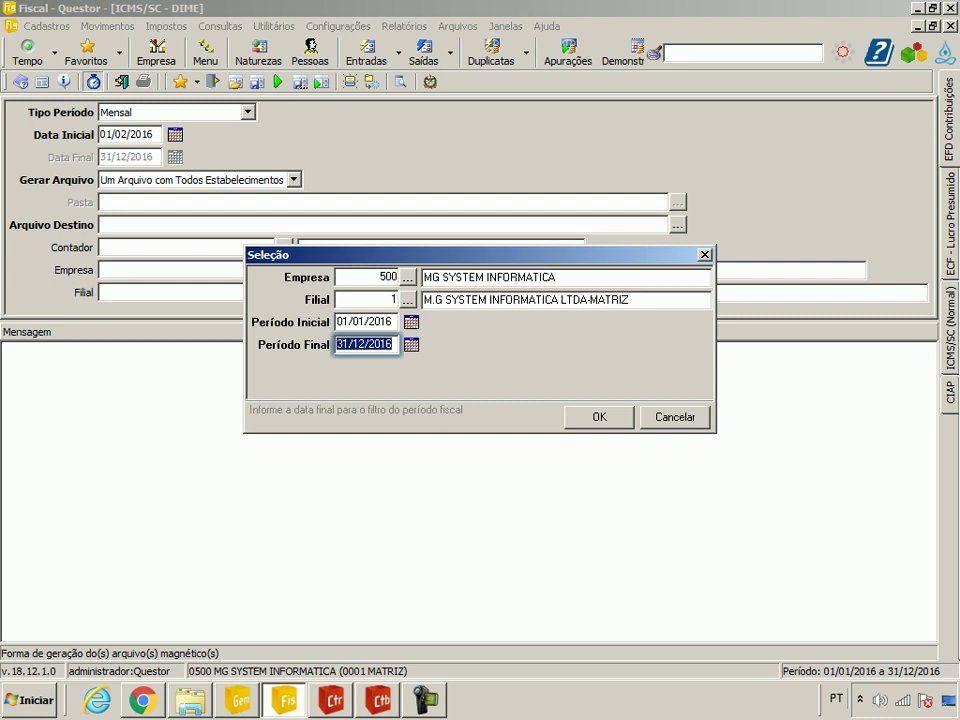
pyautogui.hotkey('shift', 'Tab')
pyautogui.write('01/02/2016')
pyautogui.press('Tab')
pyautogui.write('29/02/2016')
pyautogui.press('Tab')
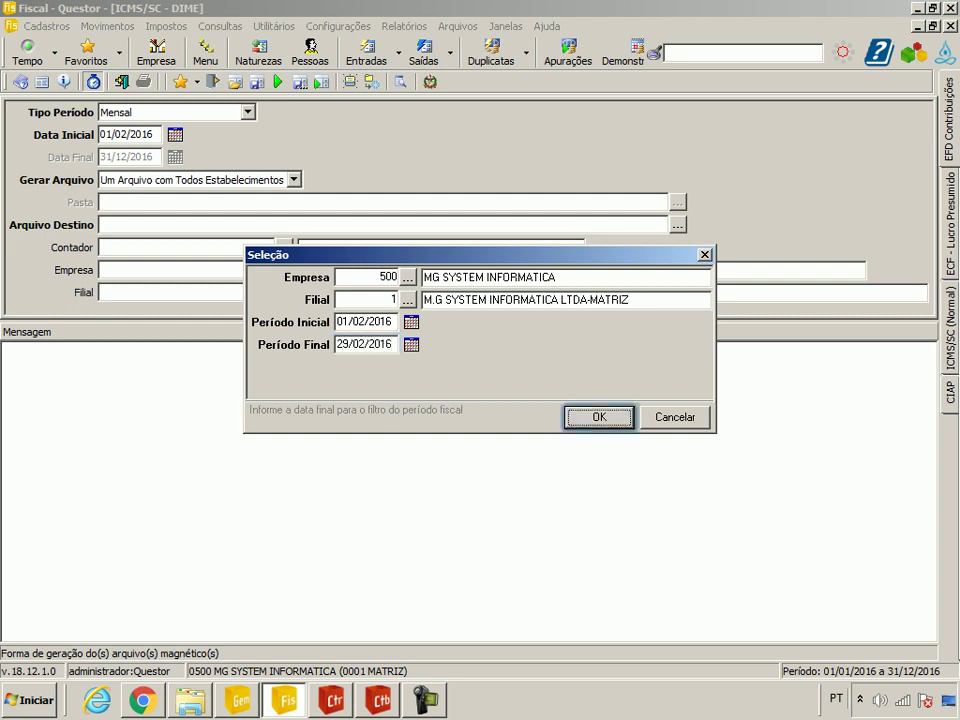
pyautogui.press('Return')
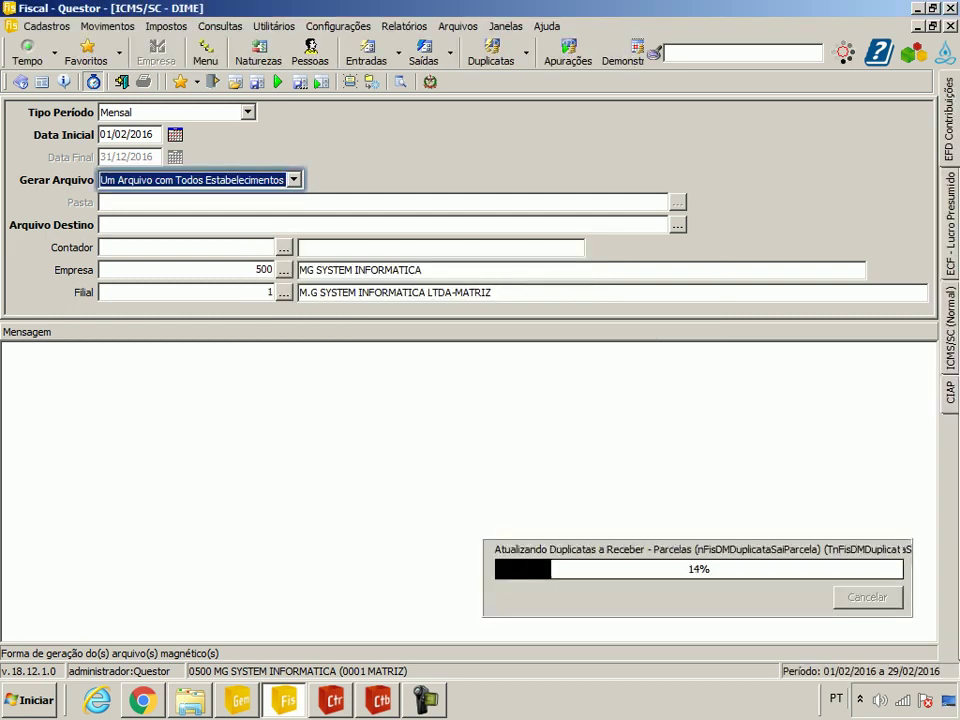
# Step: Close the DIME file export and reopen it from the Santa Catarina state files so it uses the current working period
pyautogui.press('Escape')
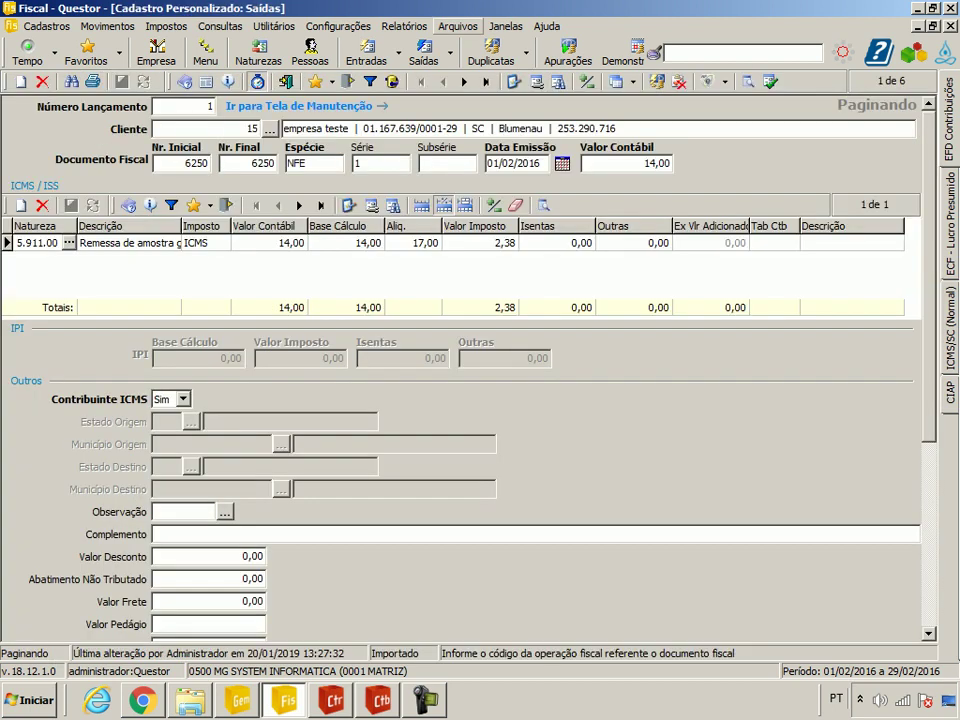
pyautogui.hotkey('alt', 'a')
pyautogui.press('Down')
pyautogui.press('Down')
pyautogui.press('Right')
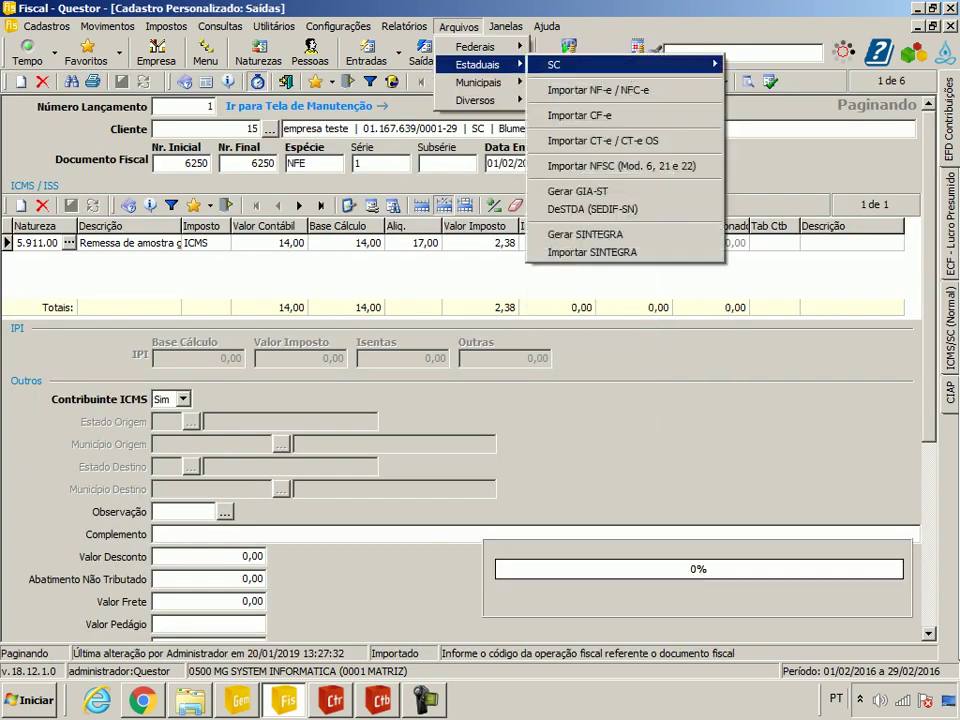
pyautogui.press('Right')
pyautogui.press('Down')
pyautogui.press('Down')
pyautogui.press('Return')
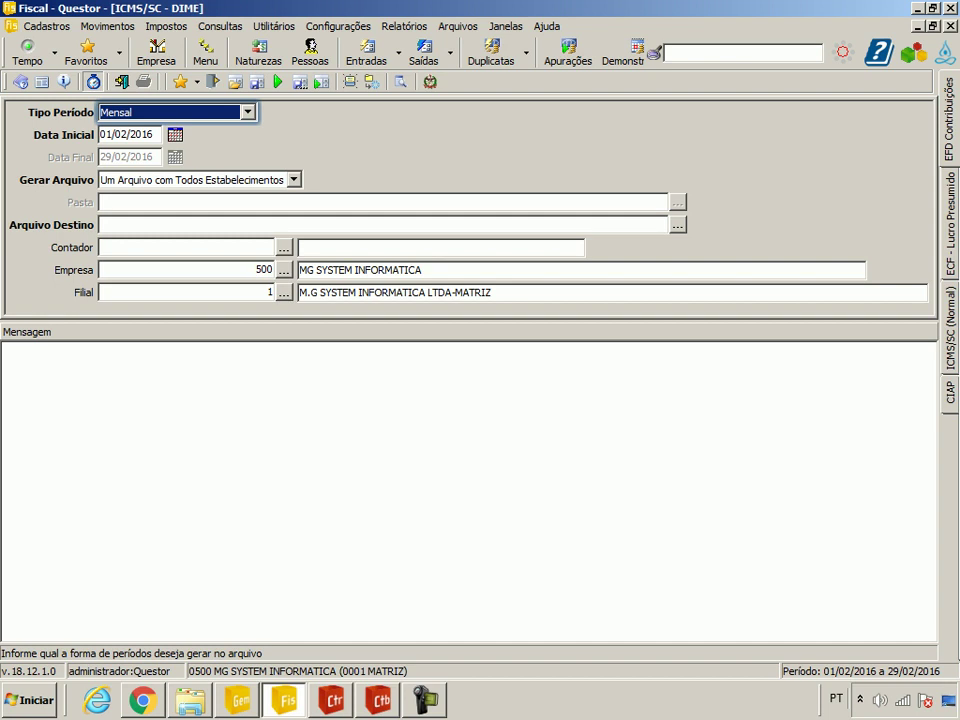
# Step: Set the DIME Arquivo Destino to a file named dime in the Desktop folder and run the file generation
pyautogui.press('F9')
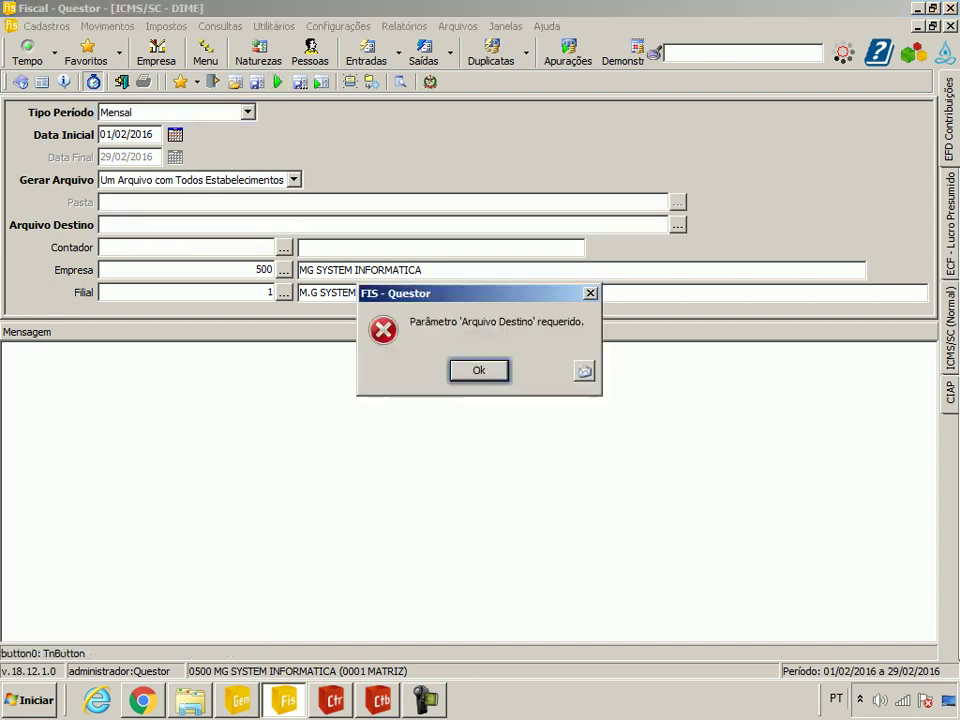
pyautogui.press('Return')
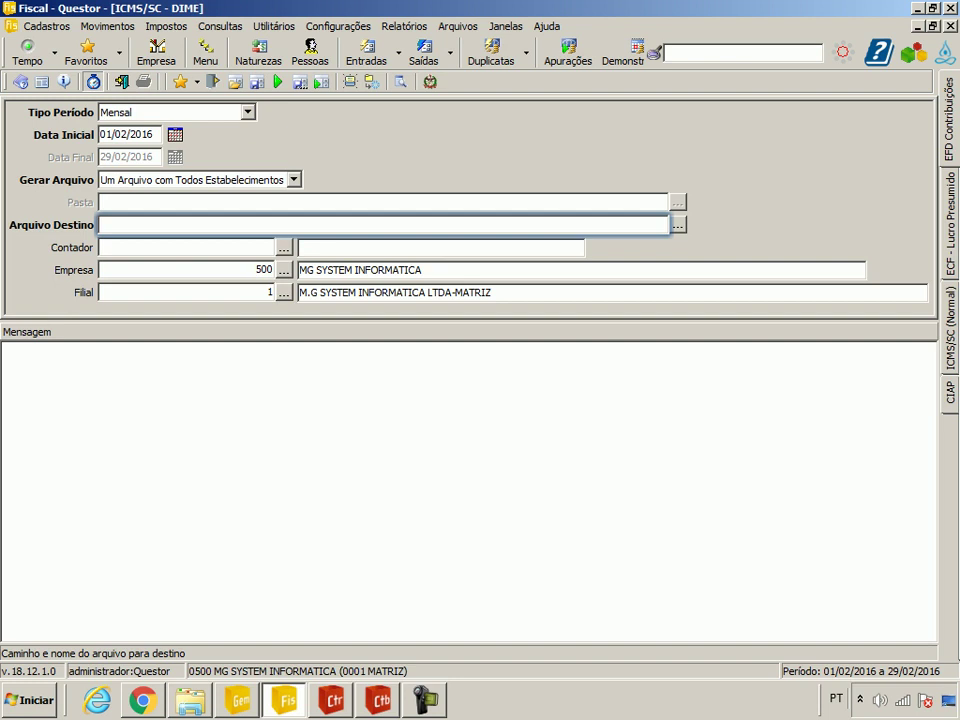
pyautogui.click(679, 225)
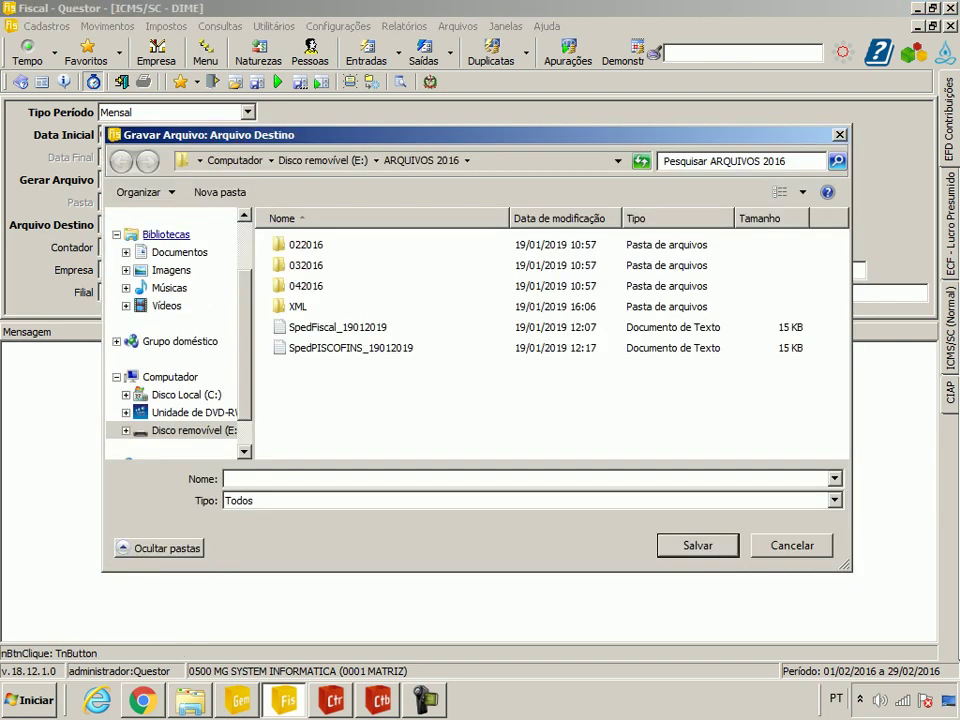
pyautogui.moveTo(245, 345); pyautogui.dragTo(245, 297)
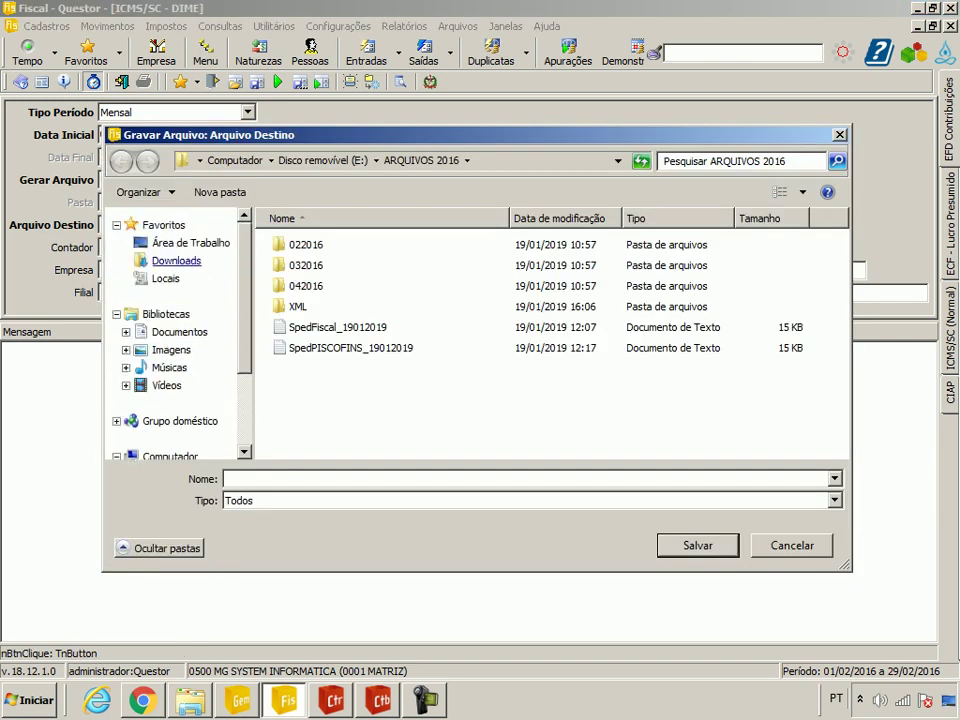
pyautogui.click(190, 243)
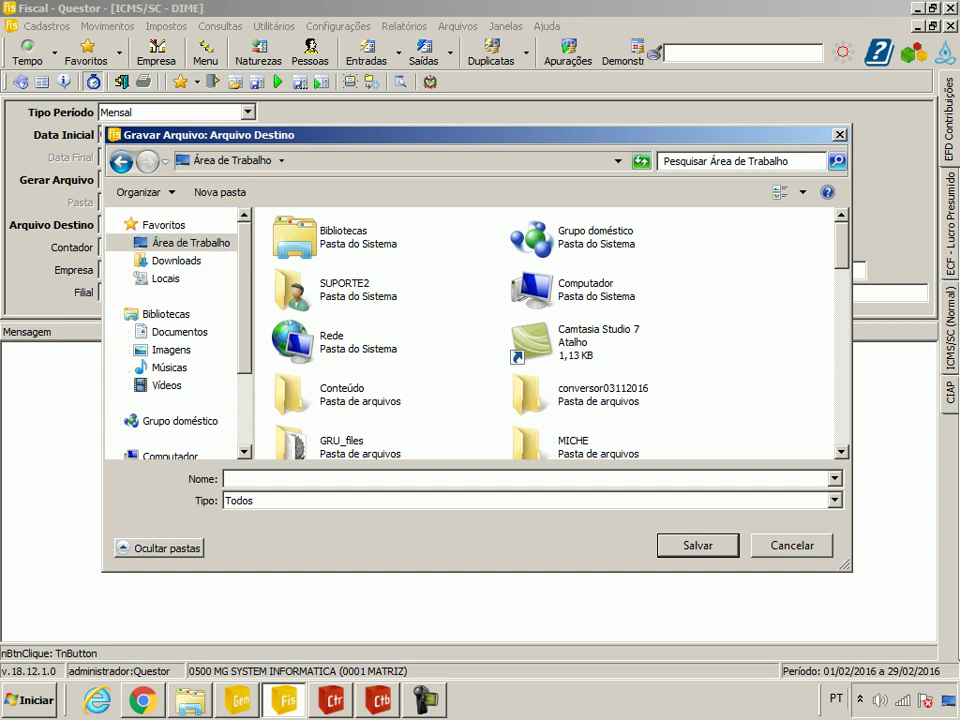
pyautogui.write('dime')
pyautogui.press('Return')
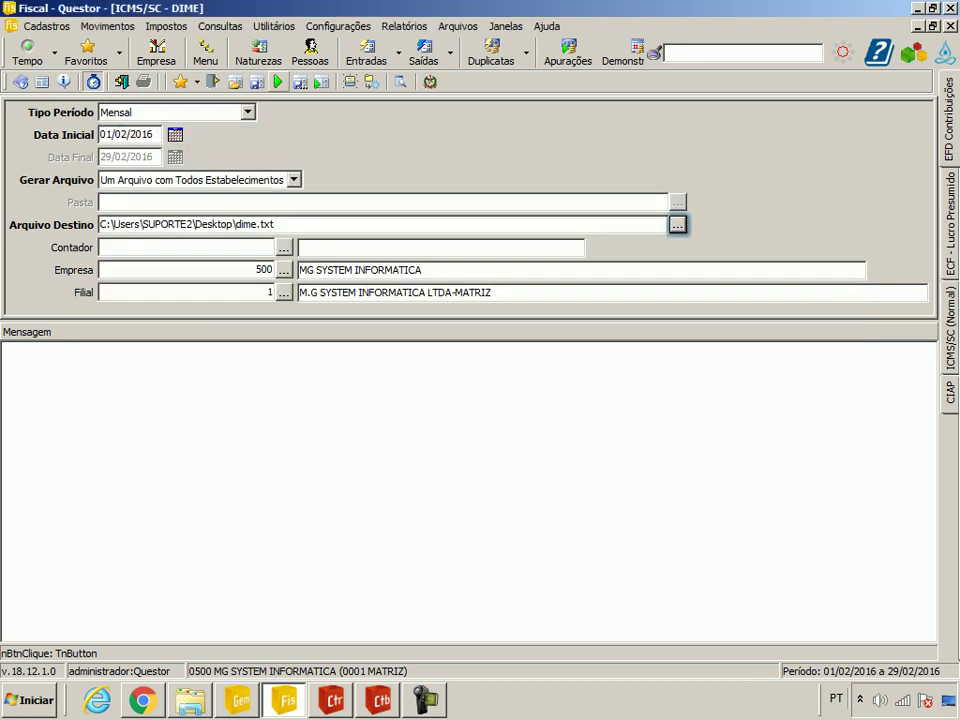
pyautogui.press('F9')
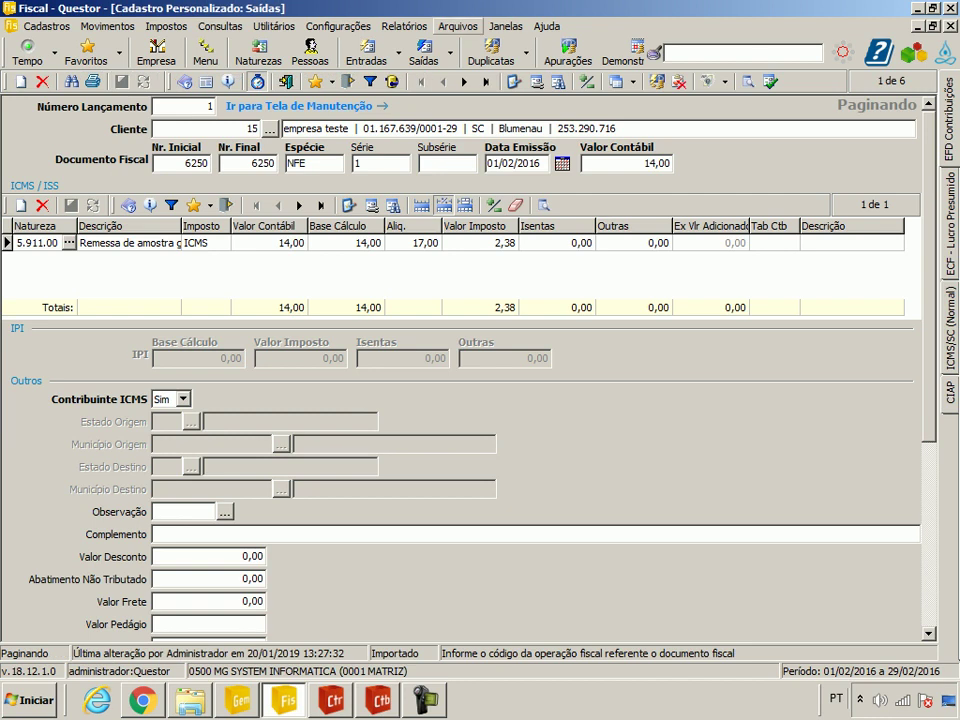
# Step: Reopen the DIME export and examine the Serviço Homologação Arquivos DIME form, including its user and file path fields
pyautogui.click(459, 26)
pyautogui.moveTo(478, 65)
pyautogui.moveTo(600, 65)
pyautogui.click(755, 100)
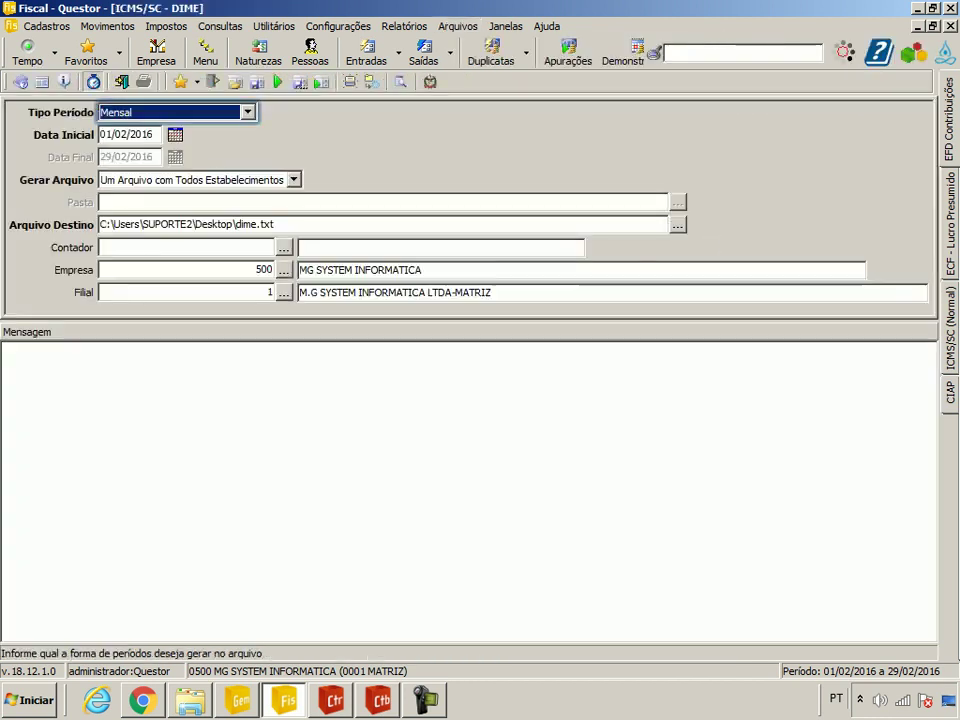
pyautogui.click(430, 82)
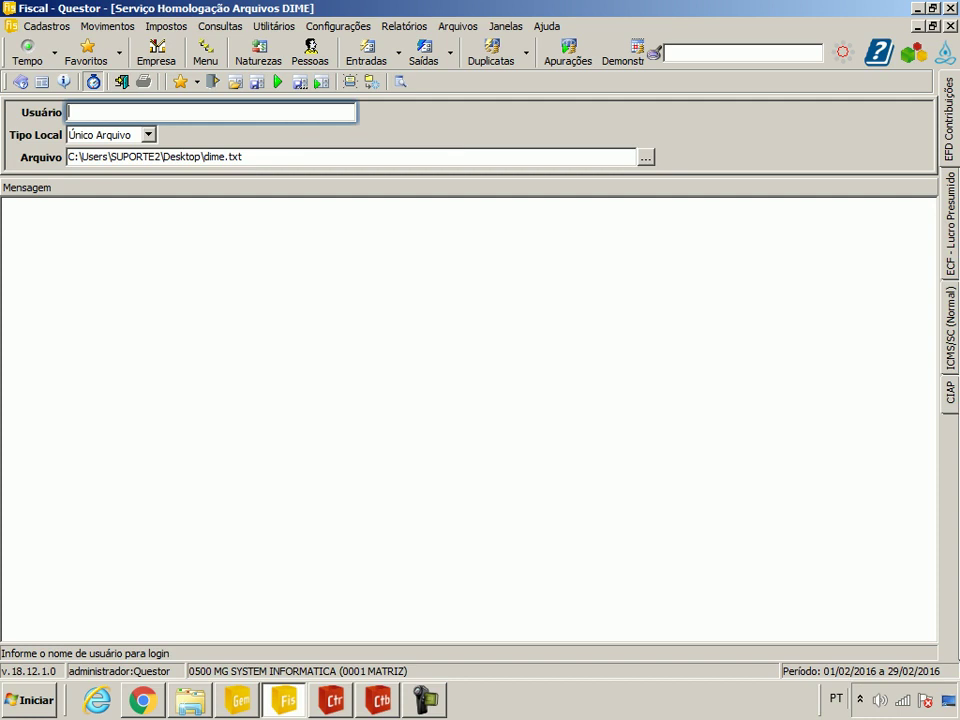
pyautogui.moveTo(245, 157); pyautogui.dragTo(67, 157)
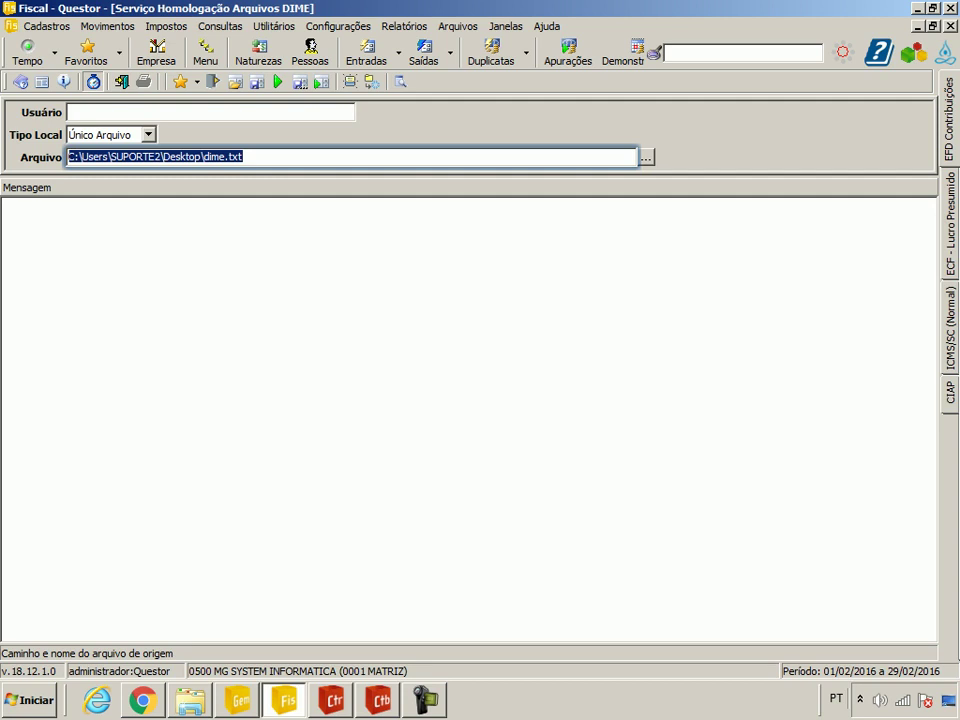
pyautogui.click(121, 81)
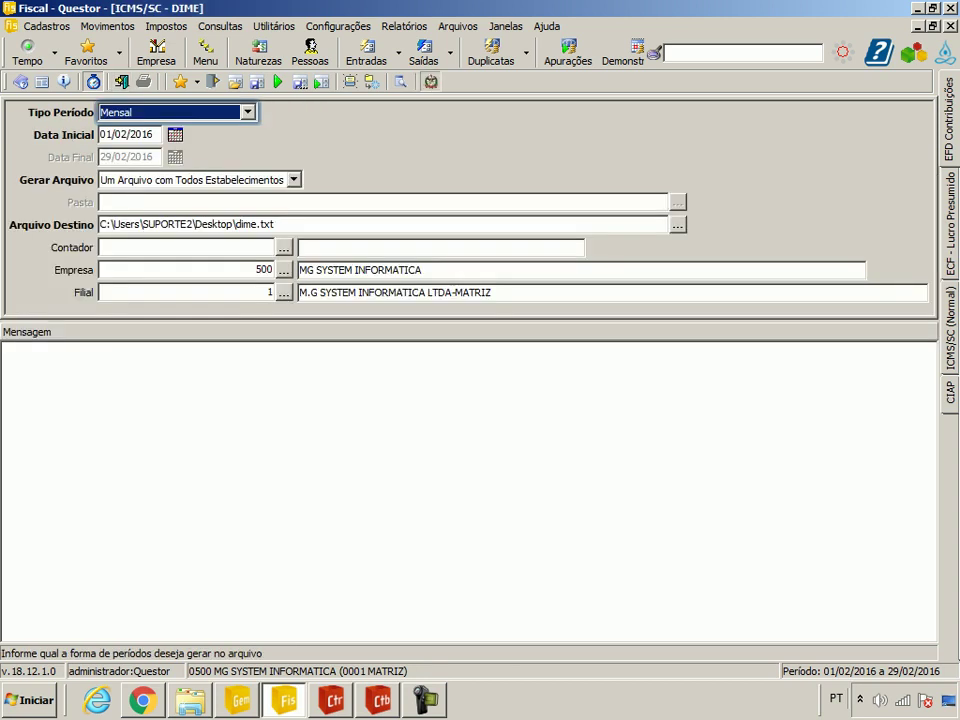
pyautogui.click(430, 81)
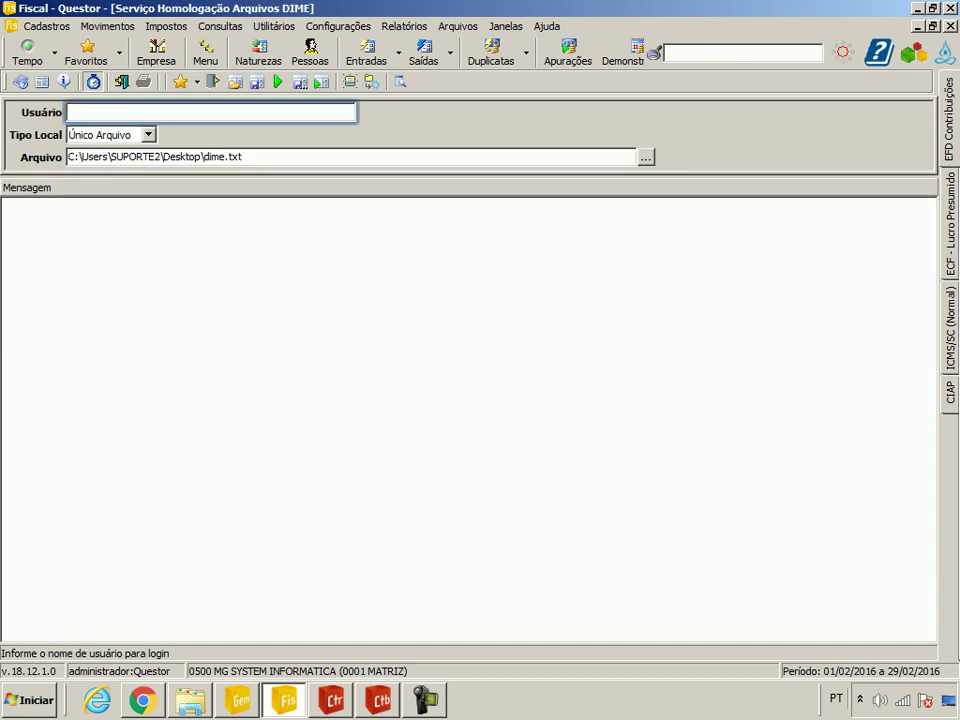
pyautogui.click(121, 81)
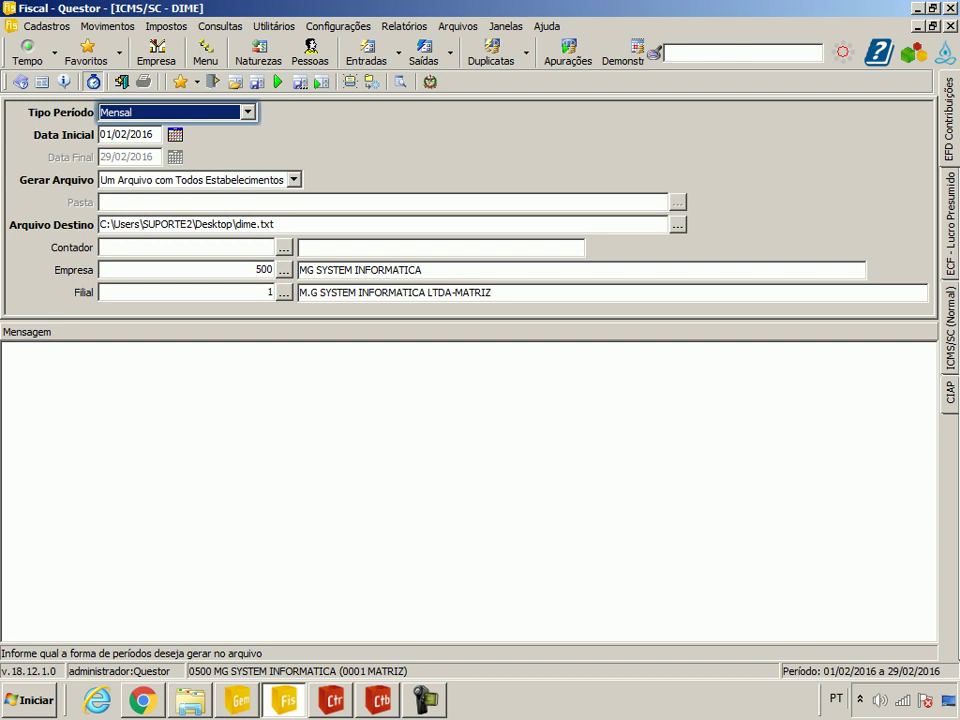
# Step: Leave the DIME export and open the Santa Catarina DCIP file export
pyautogui.hotkey('ctrl', 'Tab')
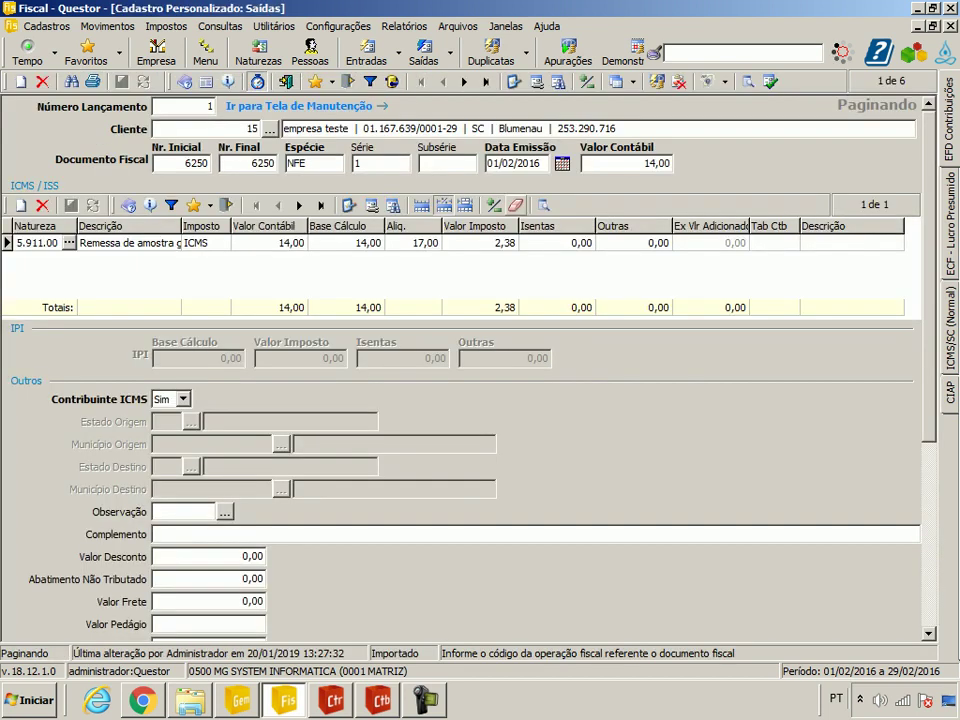
pyautogui.hotkey('alt', 'a')
pyautogui.press('Down')
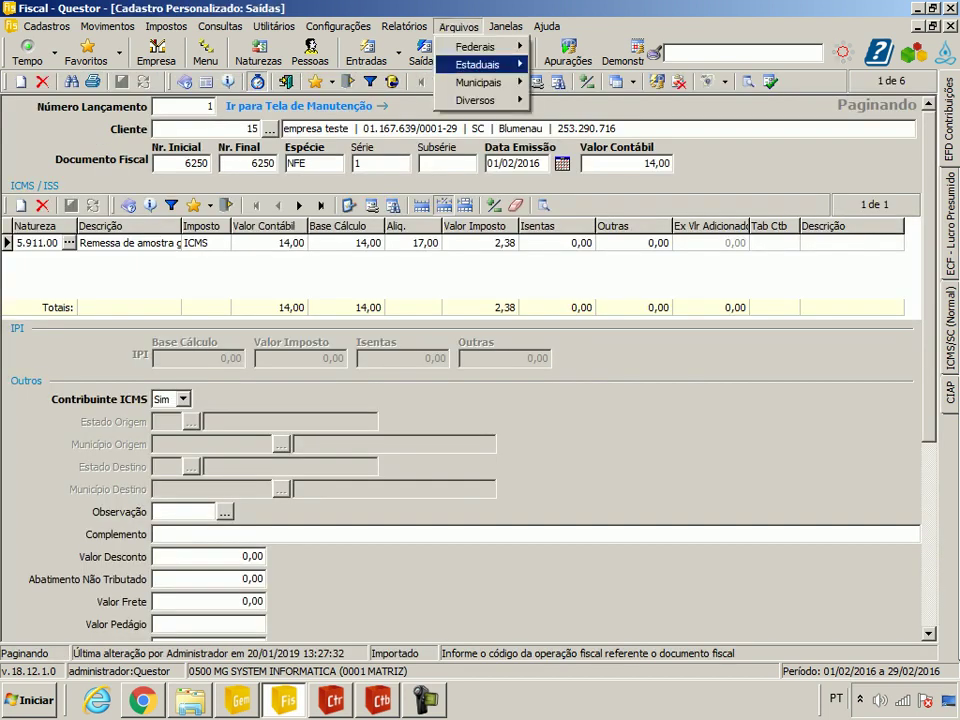
pyautogui.press('Right')
pyautogui.press('Right')
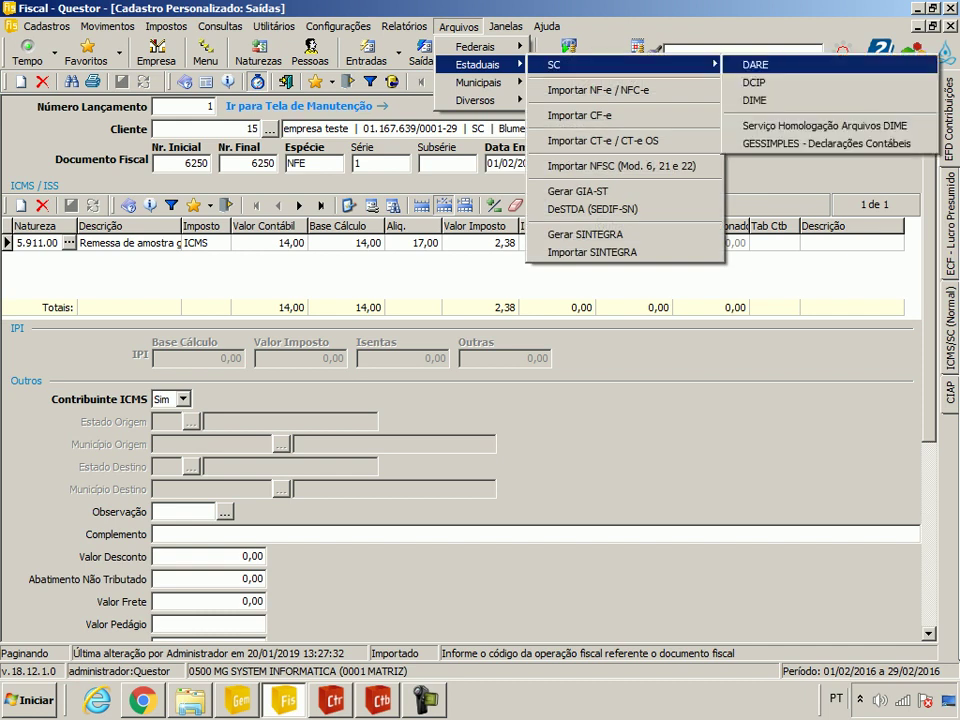
pyautogui.press('Down')
pyautogui.press('Up')
pyautogui.press('Down')
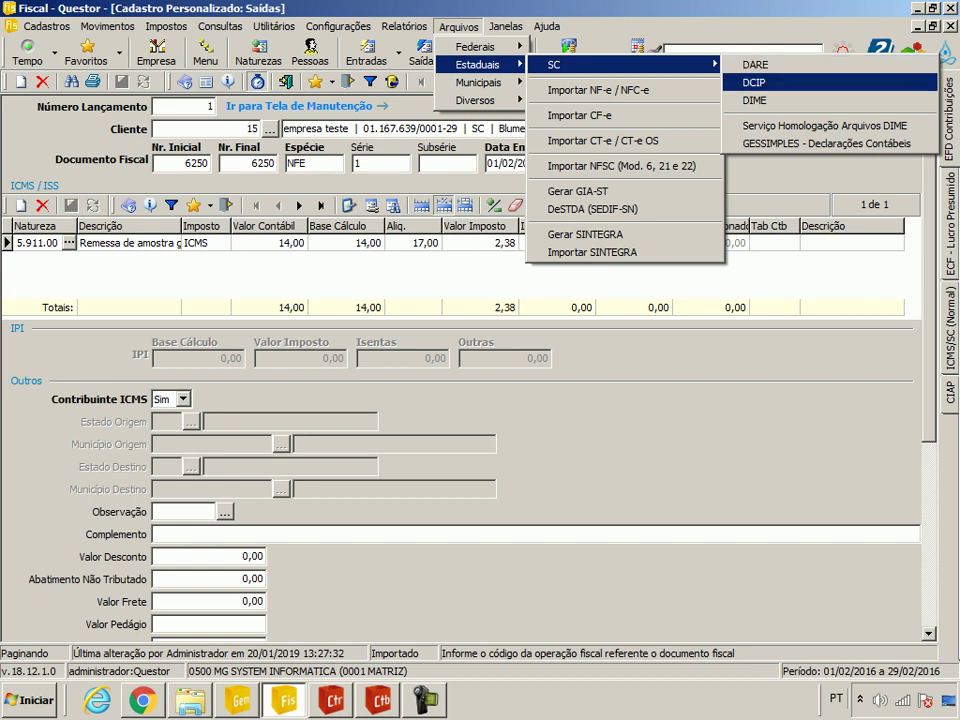
pyautogui.press('Return')
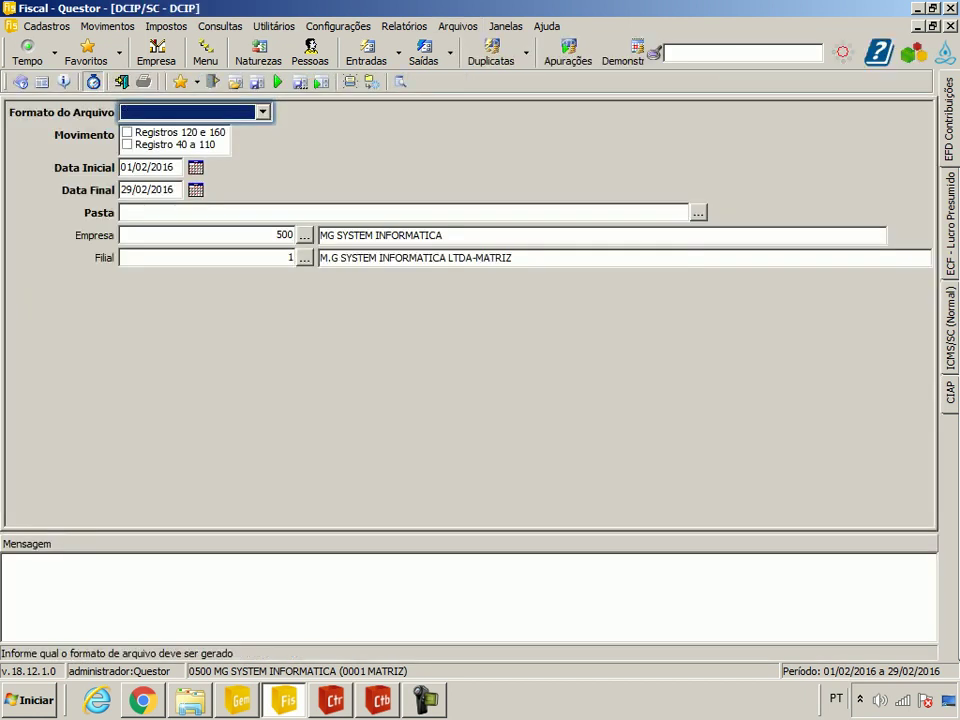
# Step: Review the Formato do Arquivo choices in the DCIP export
pyautogui.hotkey('alt', 'Down')
pyautogui.press('Down')
pyautogui.press('Up')
pyautogui.press('Down')
pyautogui.press('Return')
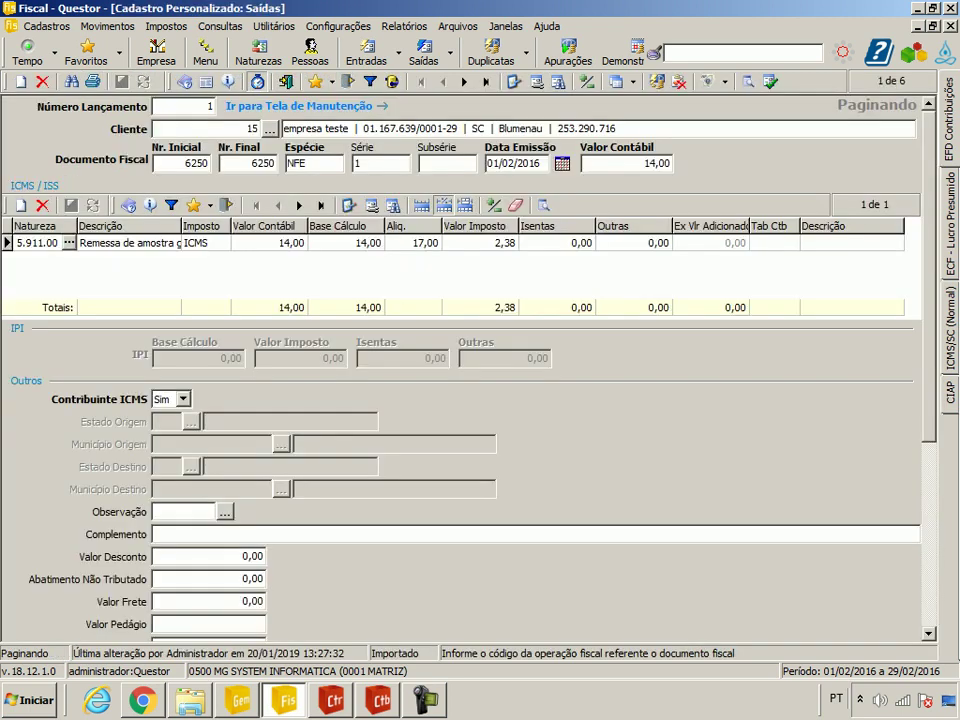
# Step: Examine the ICMS/SC options among the state taxes, such as Outras Operações, Débitos Específicos (DIME Quadro 10) and Demonstrativo da DIME/SC
pyautogui.click(166, 26)
pyautogui.moveTo(175, 47)
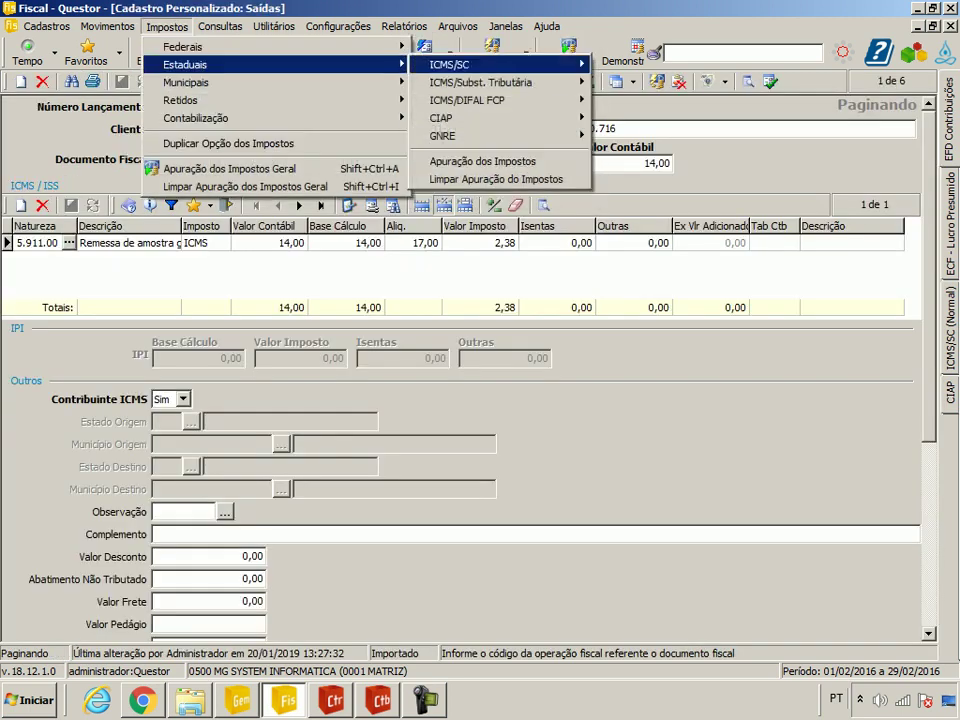
pyautogui.moveTo(495, 64)
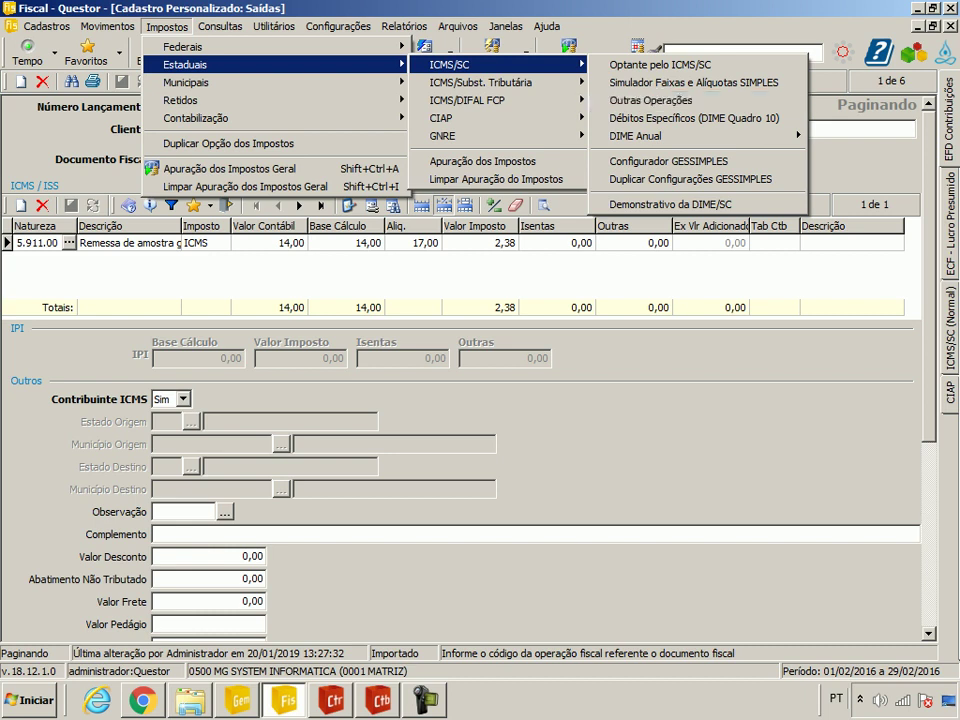
pyautogui.click(498, 45)
# Step: Review the Santa Catarina state file options, including DARE, DCIP and DIME, and look over the tax categories
pyautogui.click(458, 26)
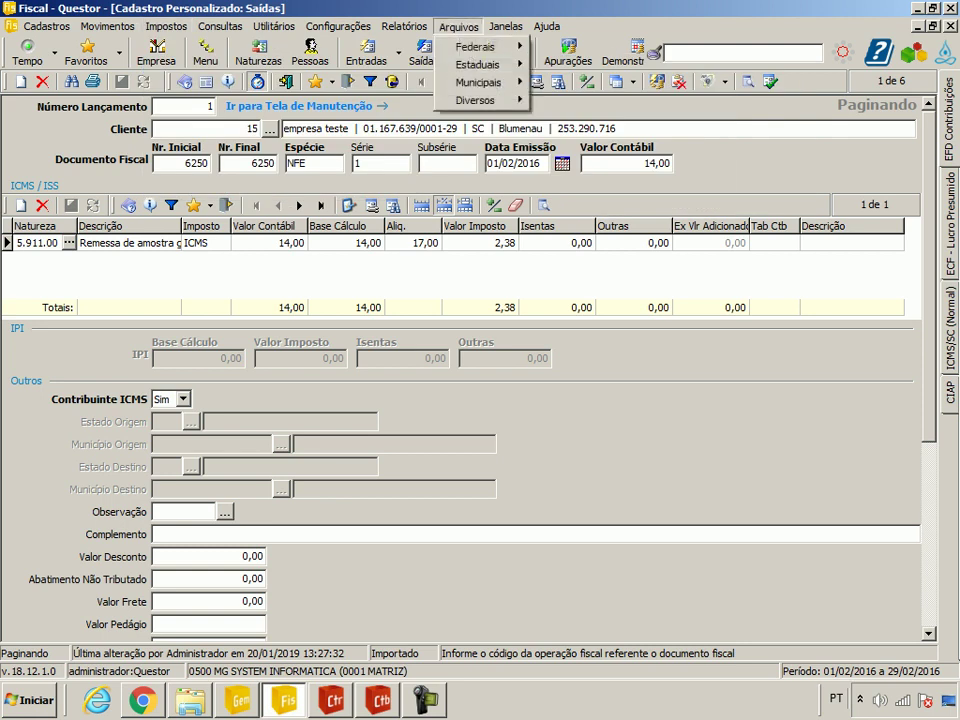
pyautogui.moveTo(477, 64)
pyautogui.moveTo(570, 64)
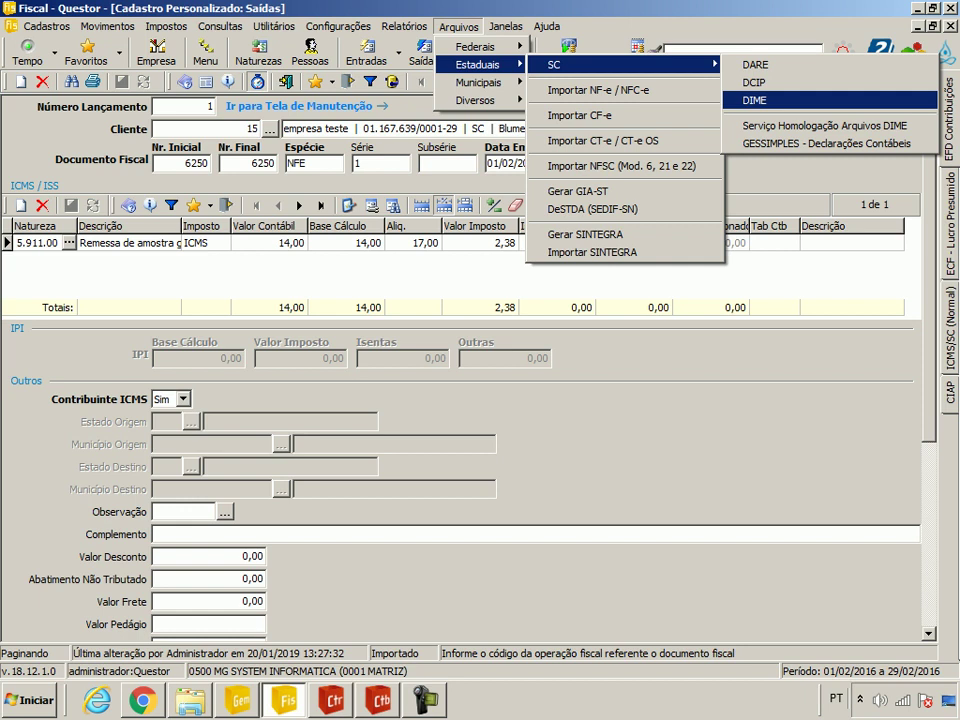
pyautogui.click(755, 100)
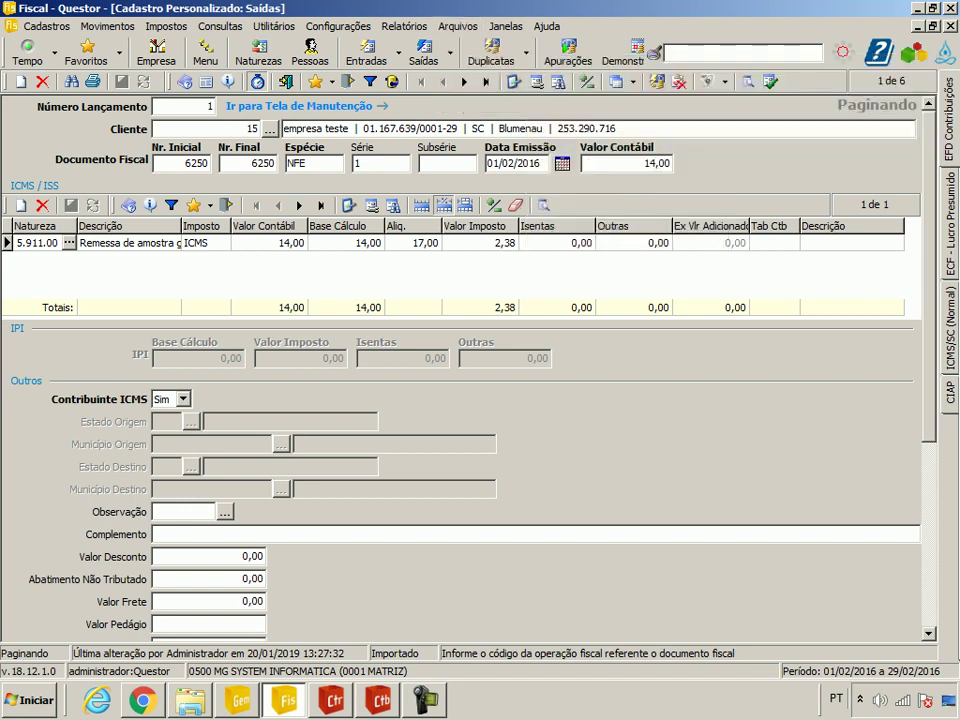
pyautogui.click(167, 26)
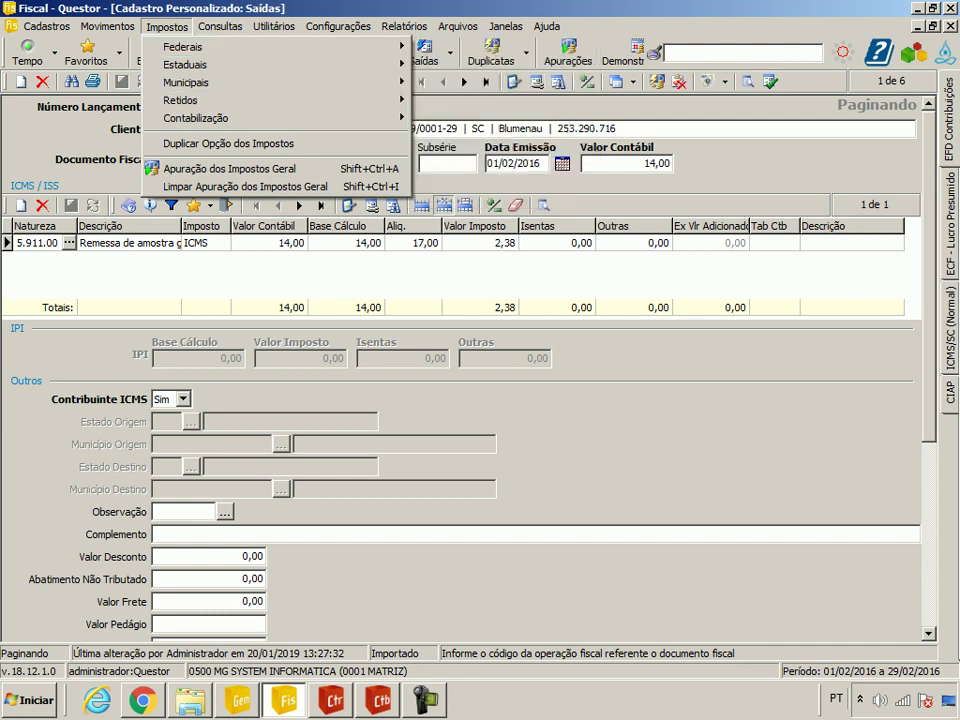
pyautogui.press('Escape')
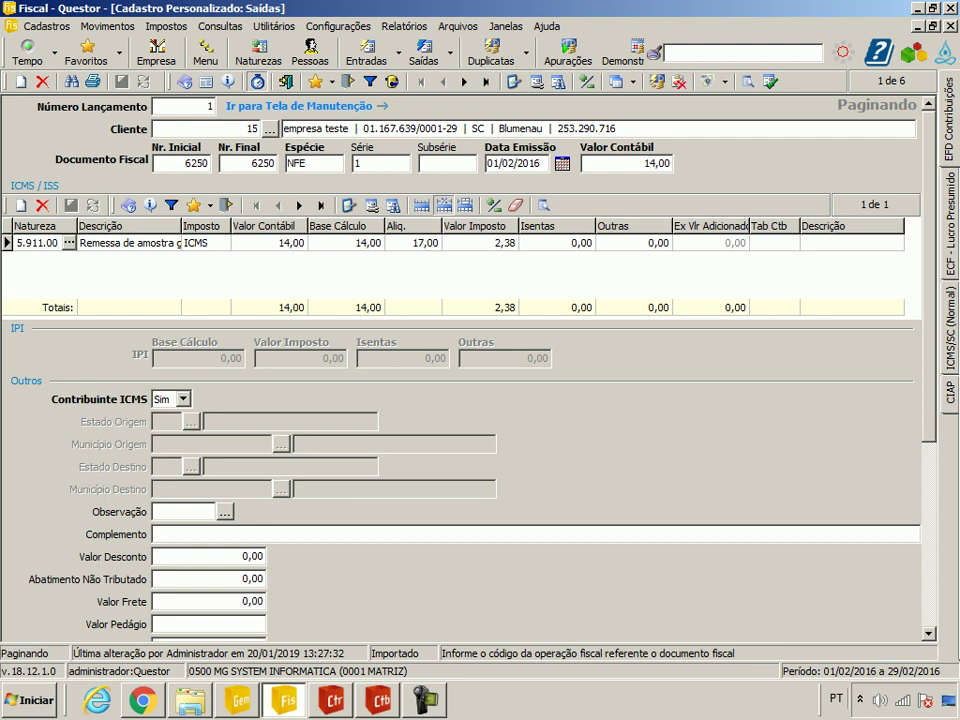
# Step: Switch to the Questor Contabilidade module, followed by the Controle de Tributos module
pyautogui.hotkey('alt', 'Tab')
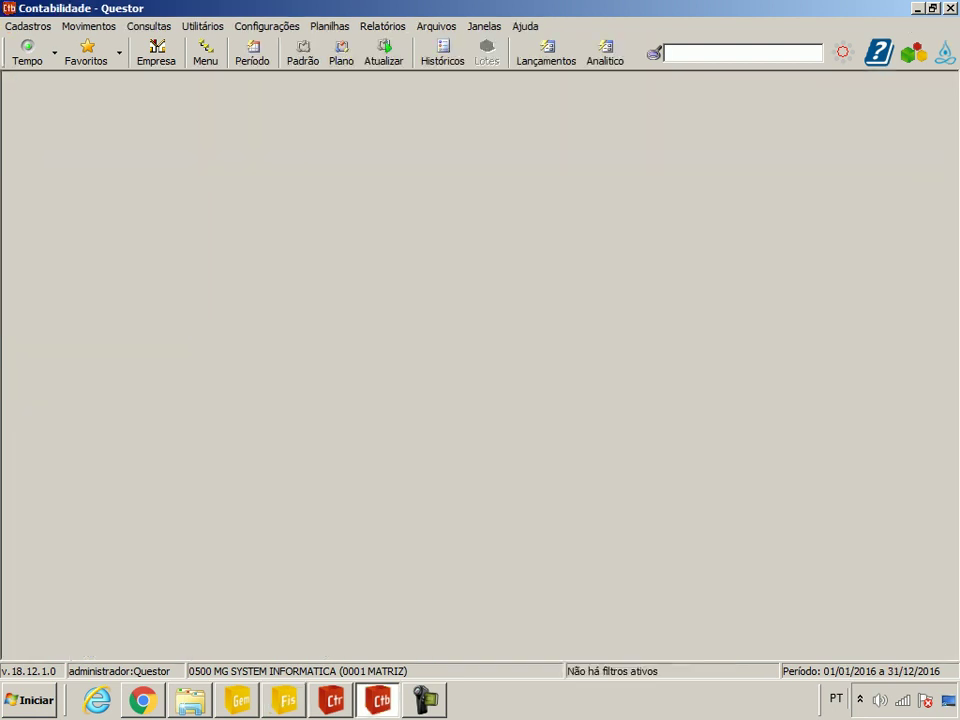
pyautogui.hotkey('alt', 'Tab')
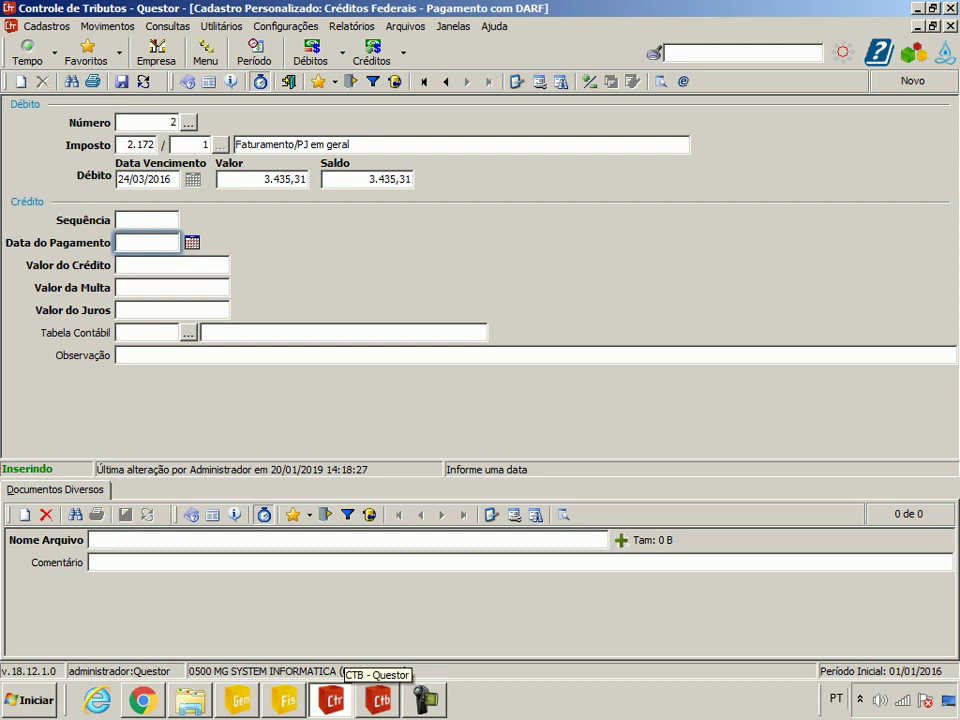